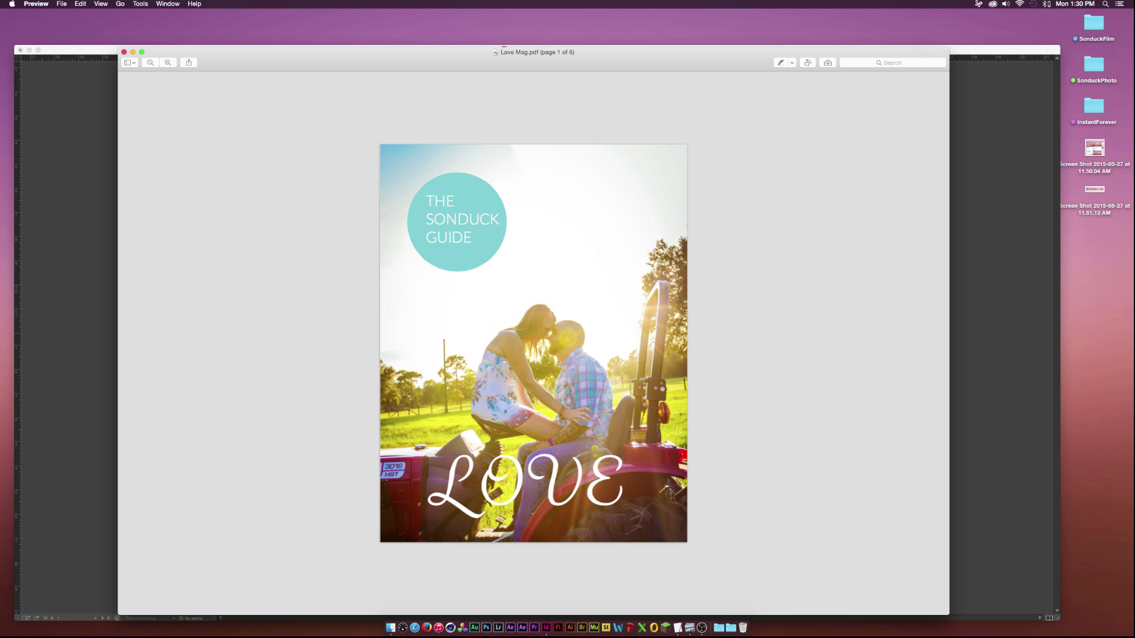
Step: Look through the pages of the finished Love Mag.pdf, from the cover to the inside spread
scroll(533, 343, "down", 3)
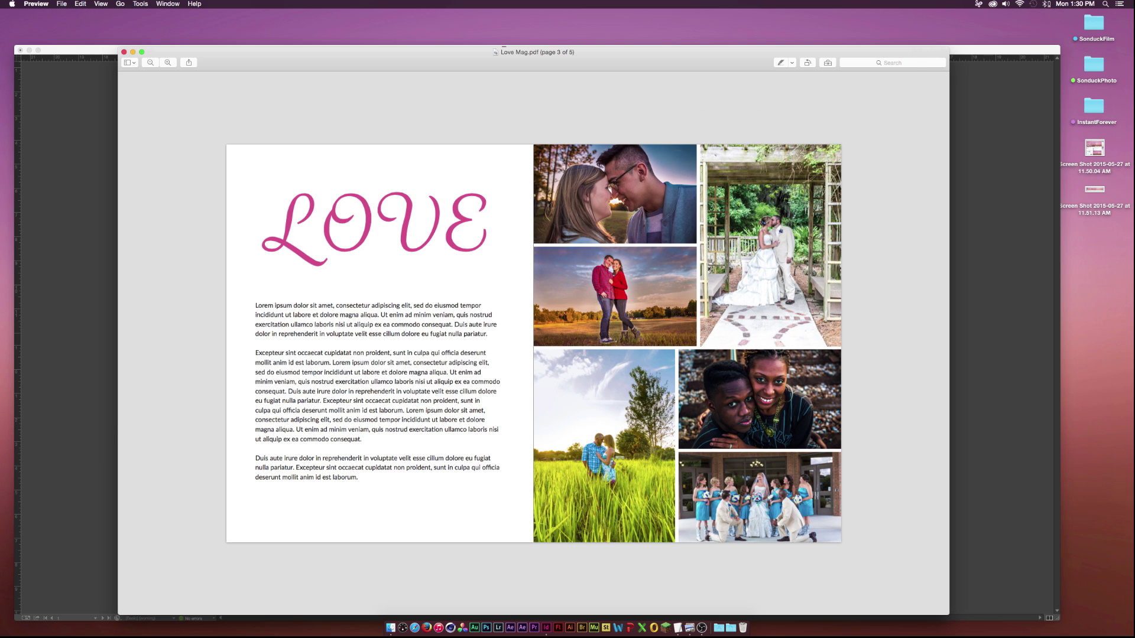
key("Up")
key("Up")
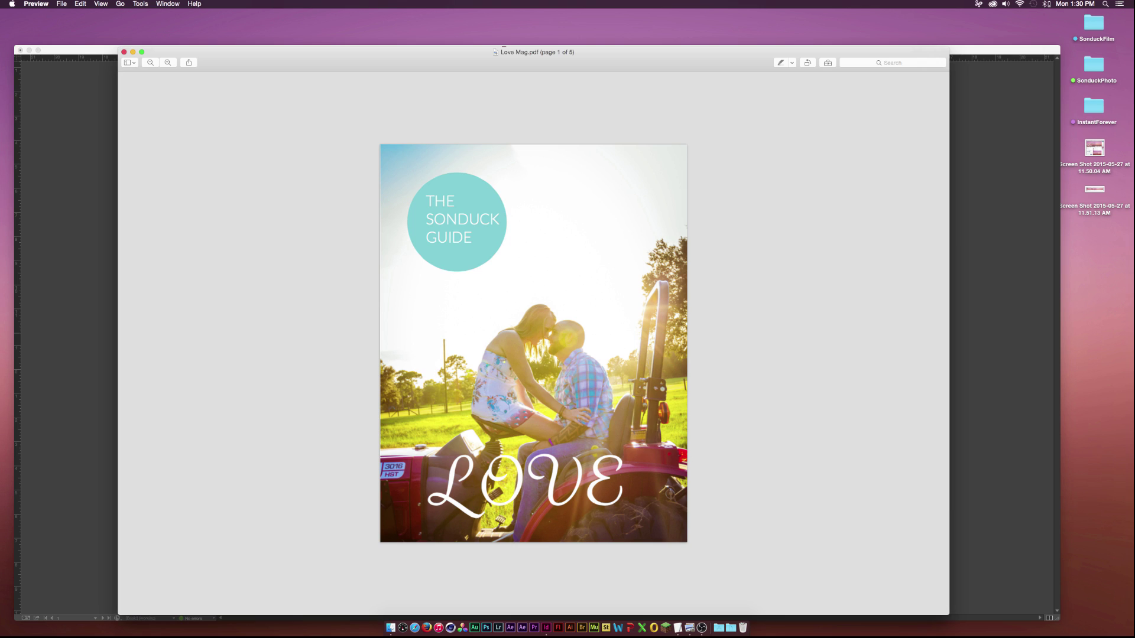
Step: Switch to InDesign and create a Letter-size print document with 3 facing pages
key("super+Tab")
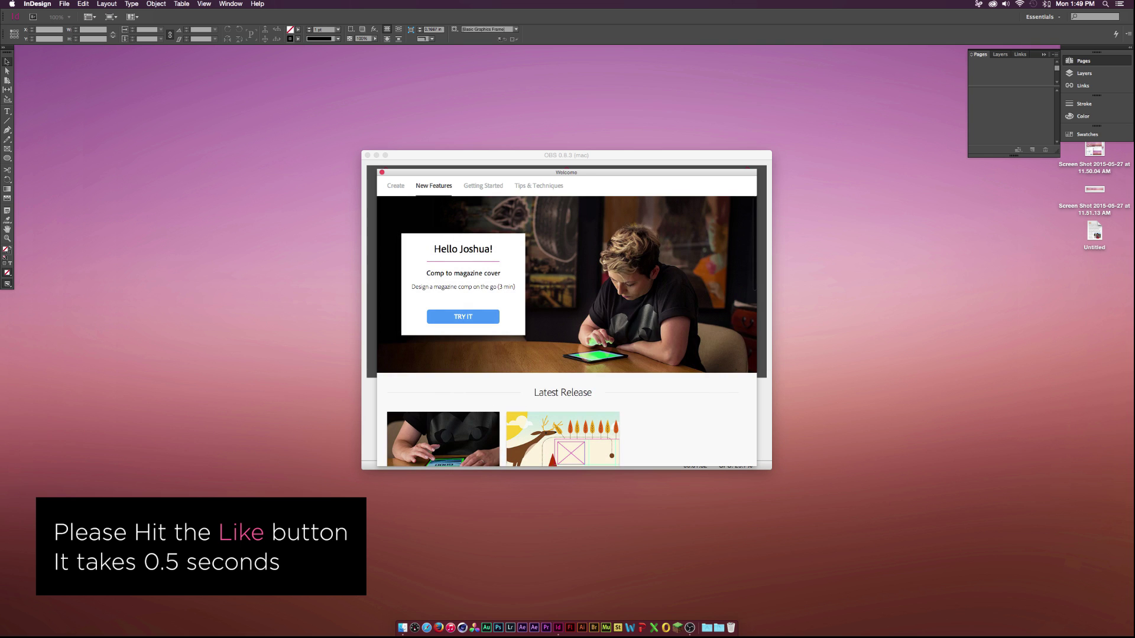
left_click(64, 4)
mouse_move(77, 16)
left_click(178, 17)
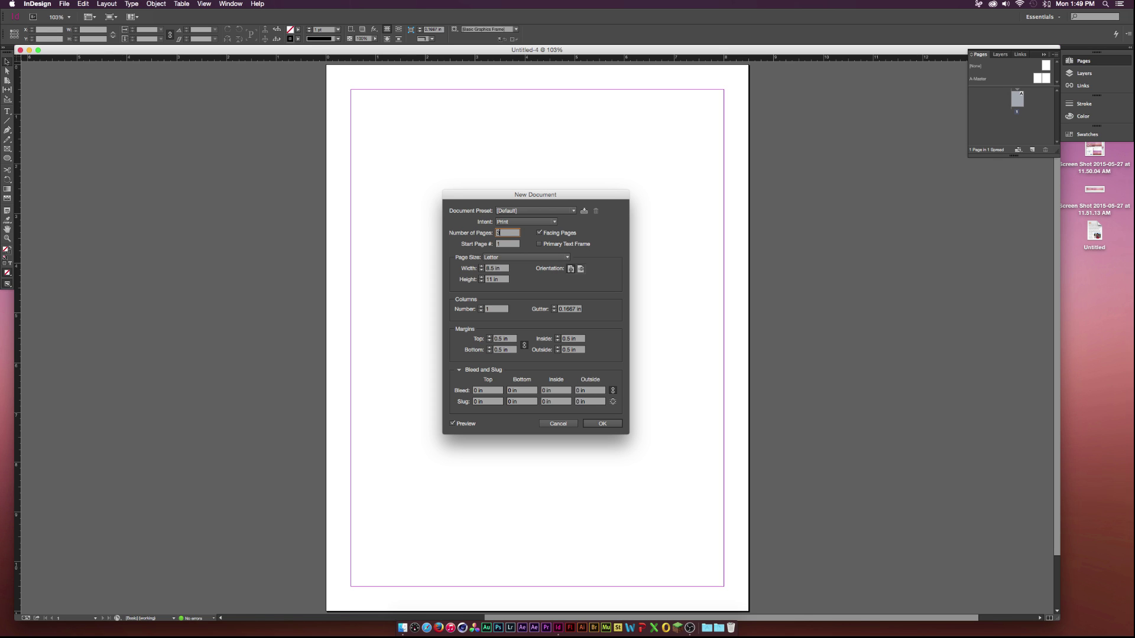
key("Return")
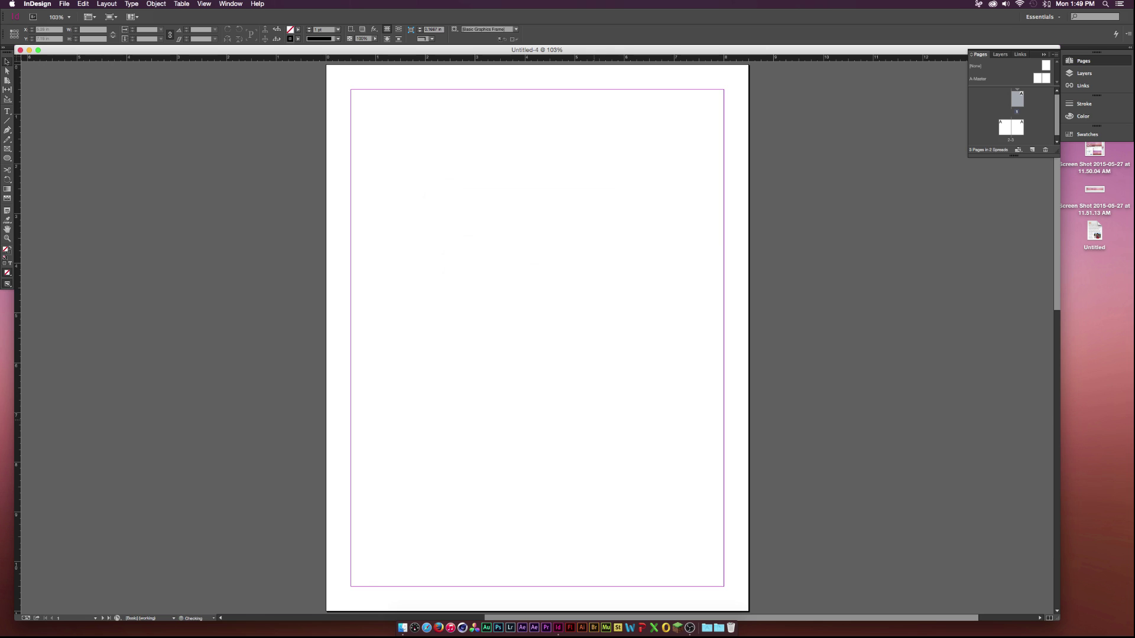
Step: Draw a rectangle frame covering the whole of page 1, edge to edge, 8.5 by 11 in
scroll(592, 422, "down", 8)
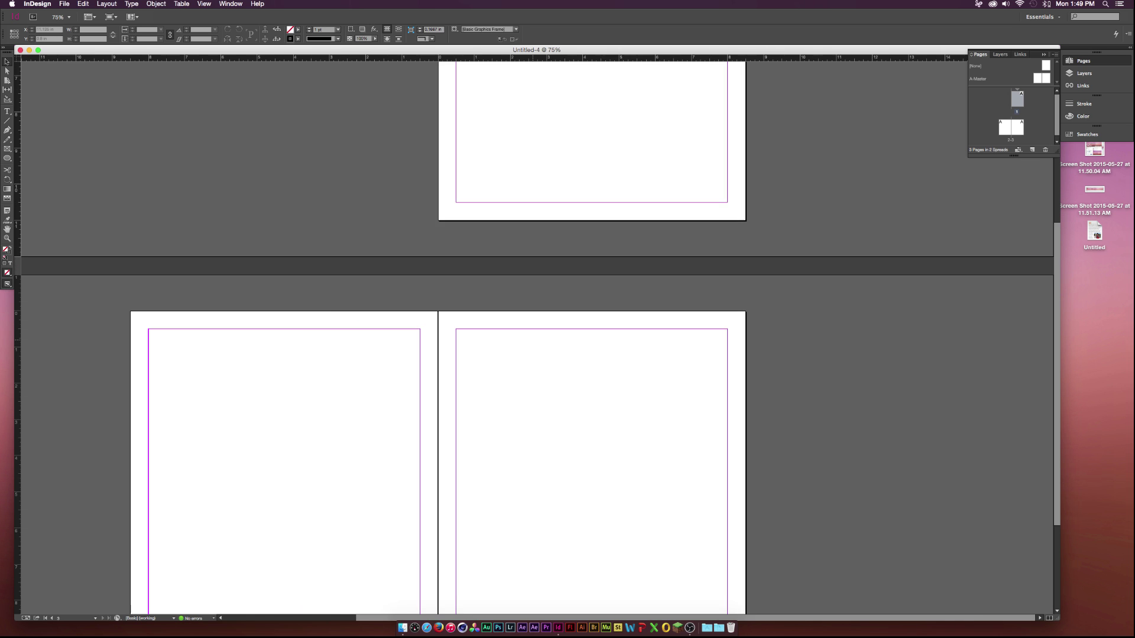
key("super+minus")
scroll(536, 336, "up", 3)
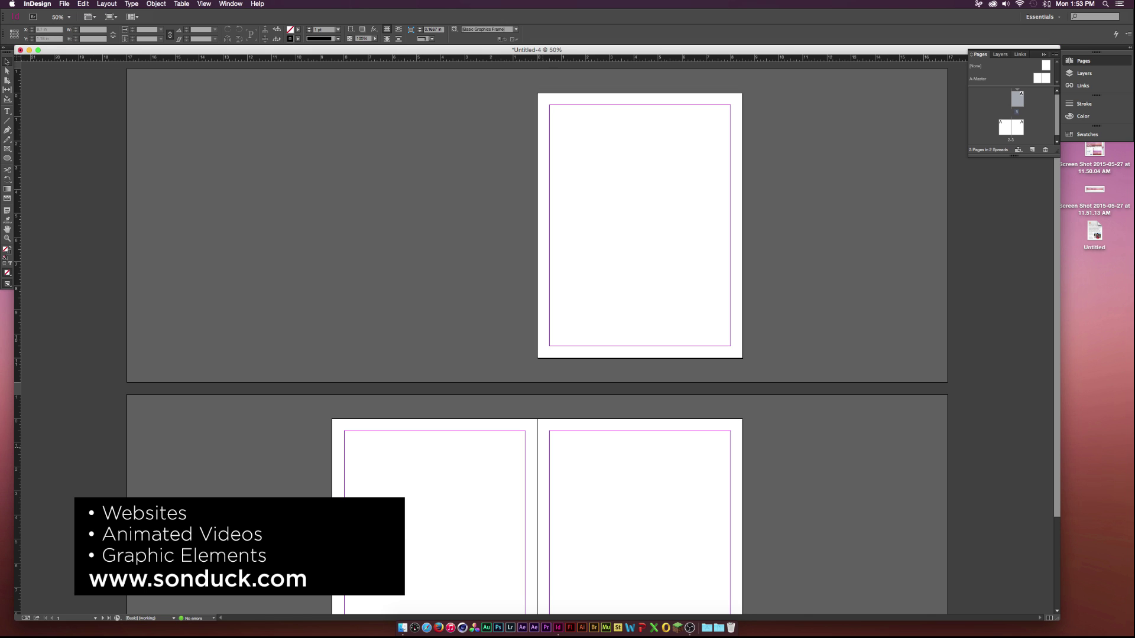
scroll(537, 339, "up", 1)
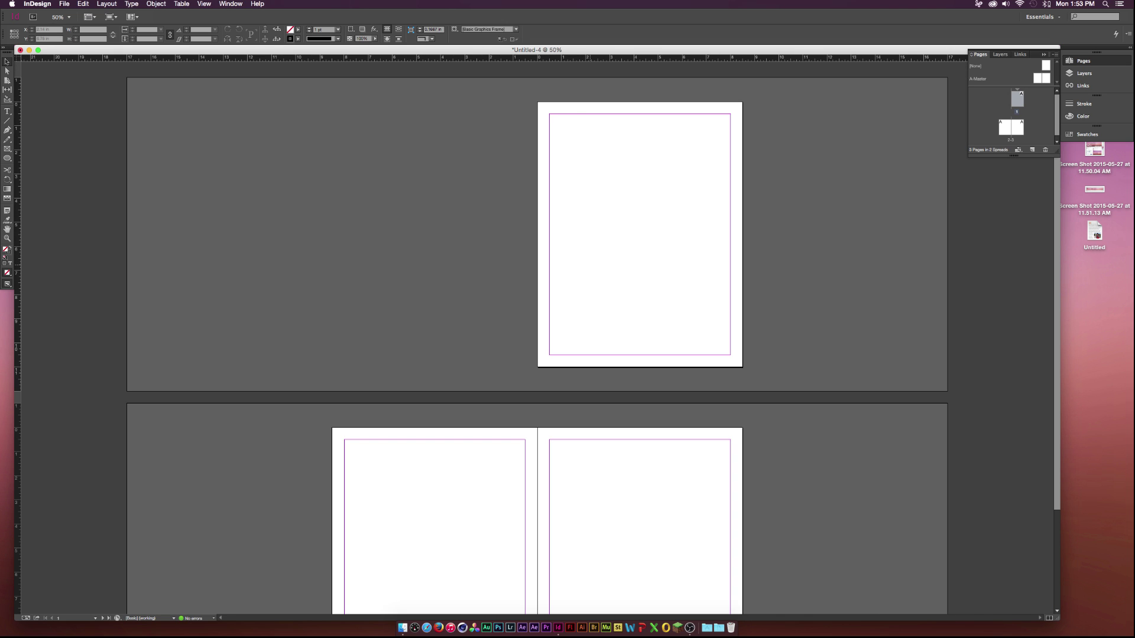
key("super+1")
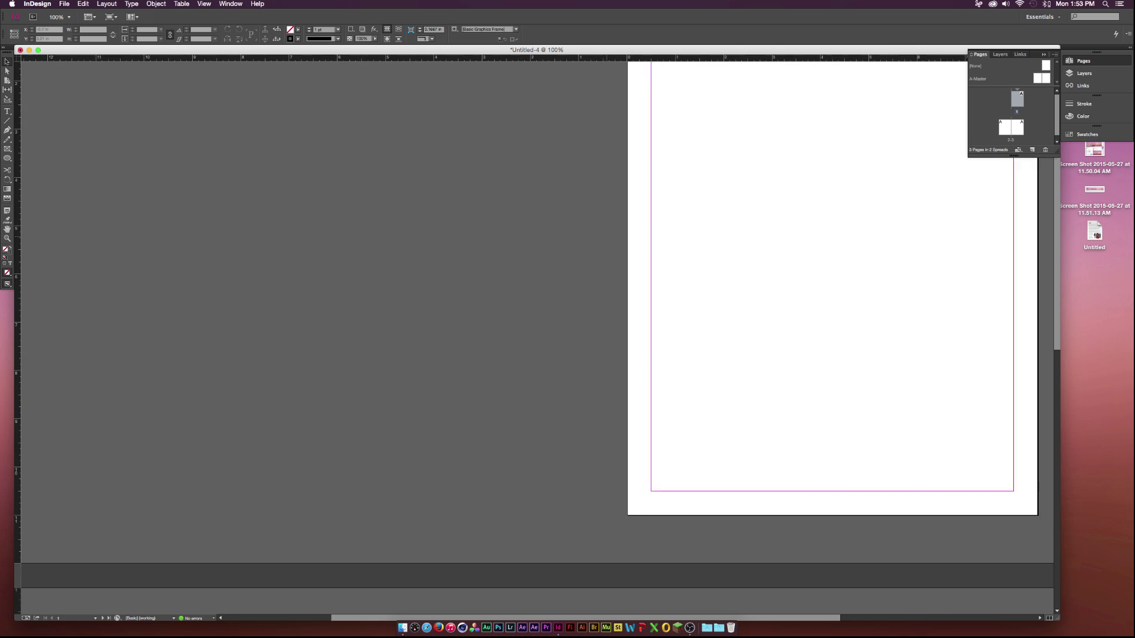
key("super+minus")
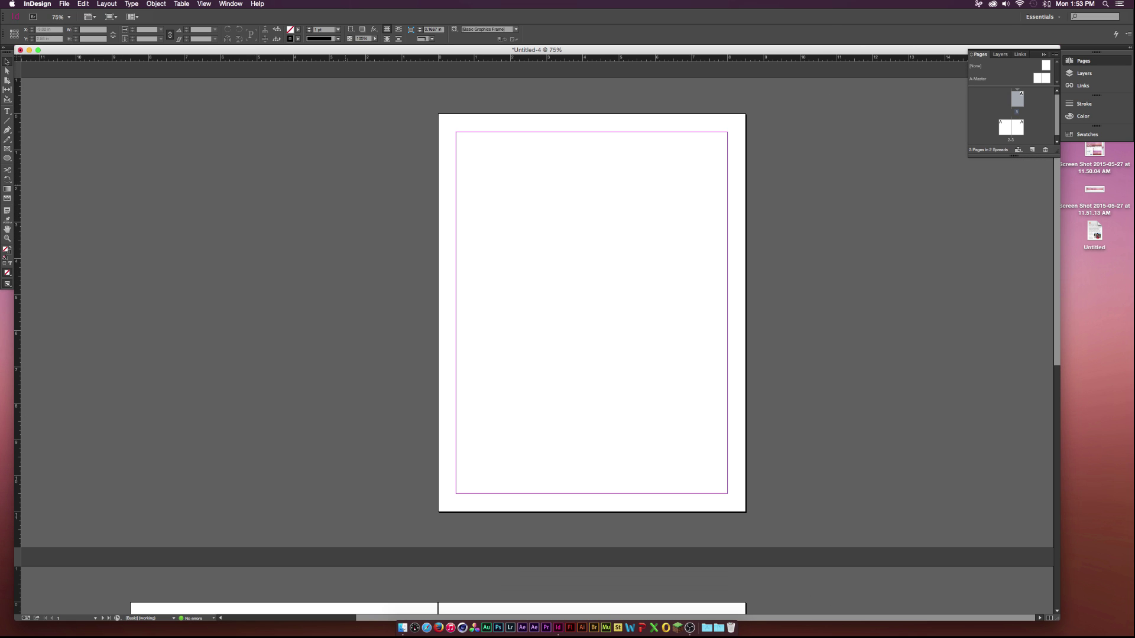
key("f")
left_click_drag(438, 113, 746, 512)
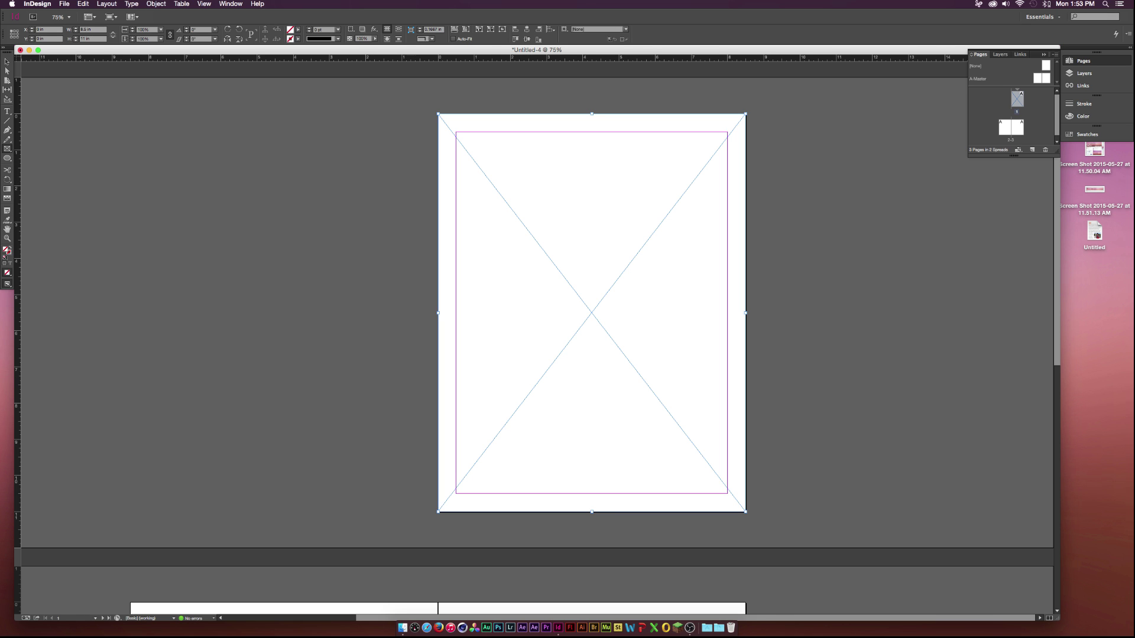
Step: Place IMG_6470.jpg from the Tut Elements folder into the page 1 frame and fill the frame proportionally
left_click_drag(1, 202, 570, 284)
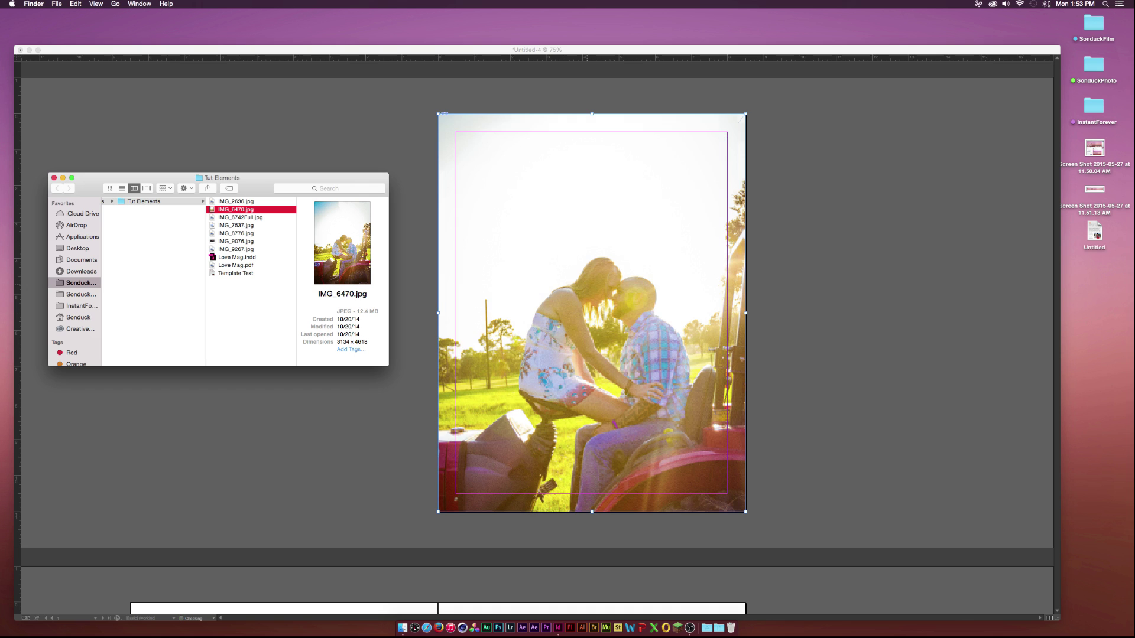
key("super+Tab")
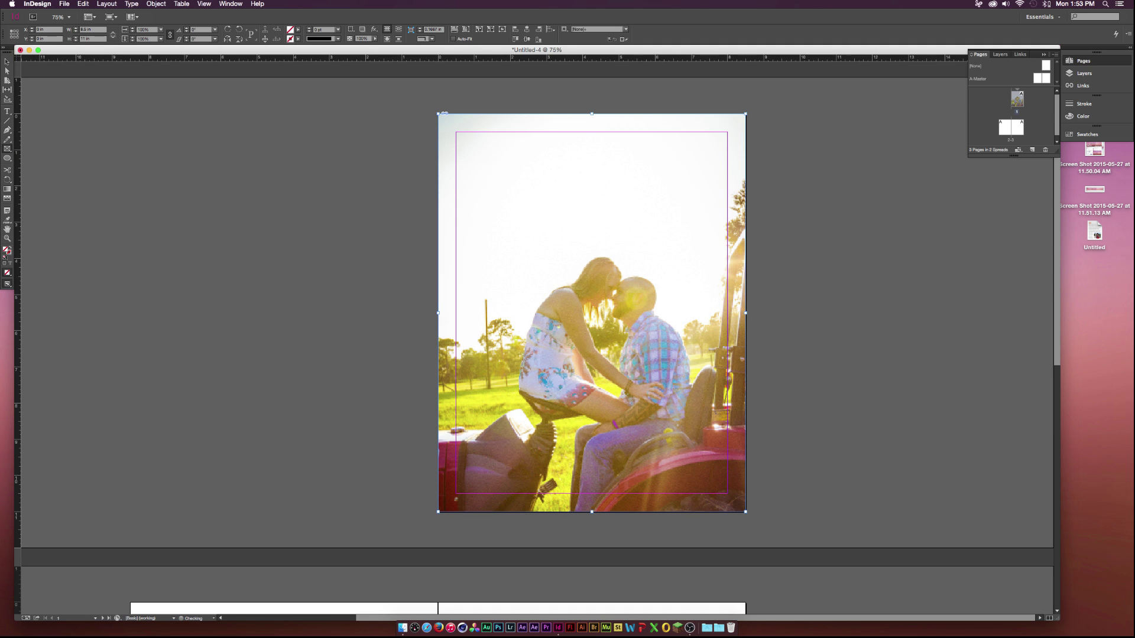
key("v")
left_click(591, 312)
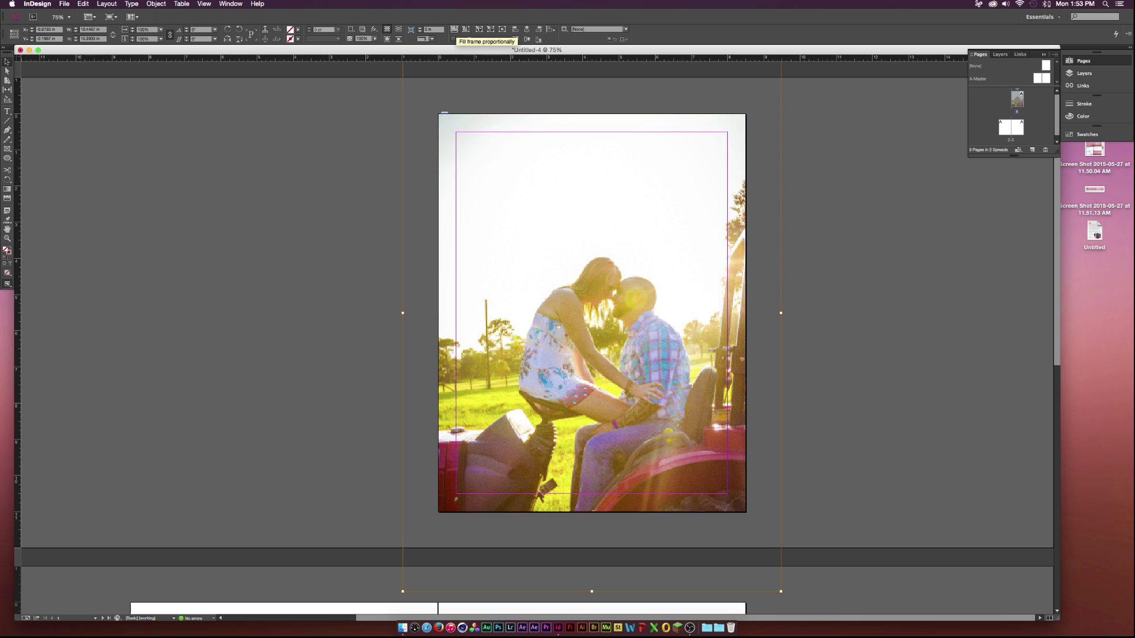
left_click(454, 29)
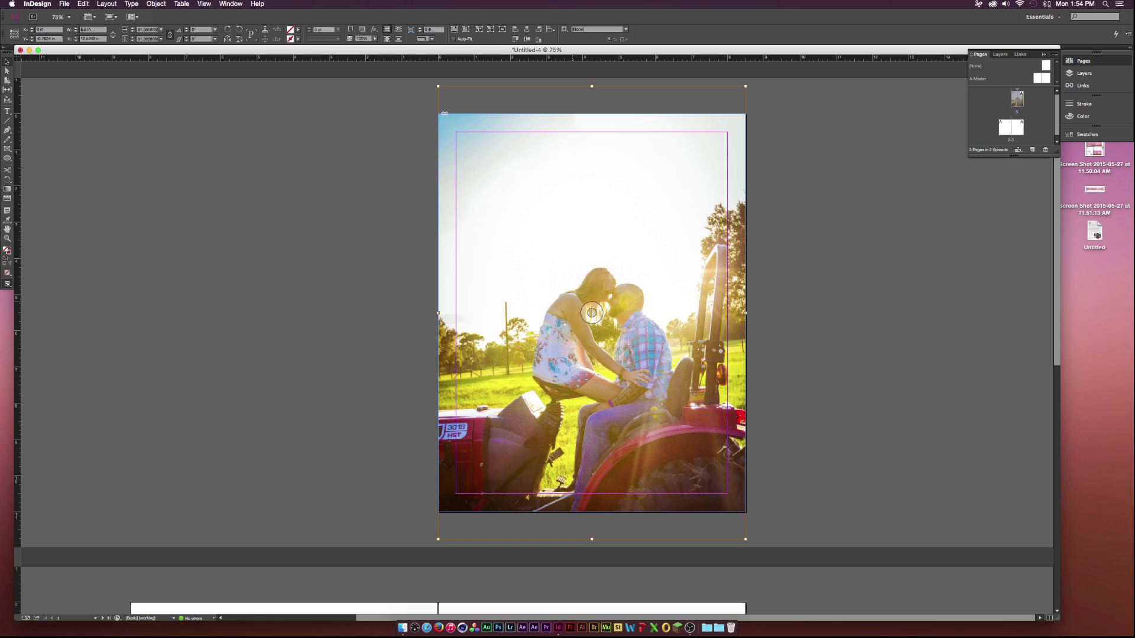
left_click(873, 297)
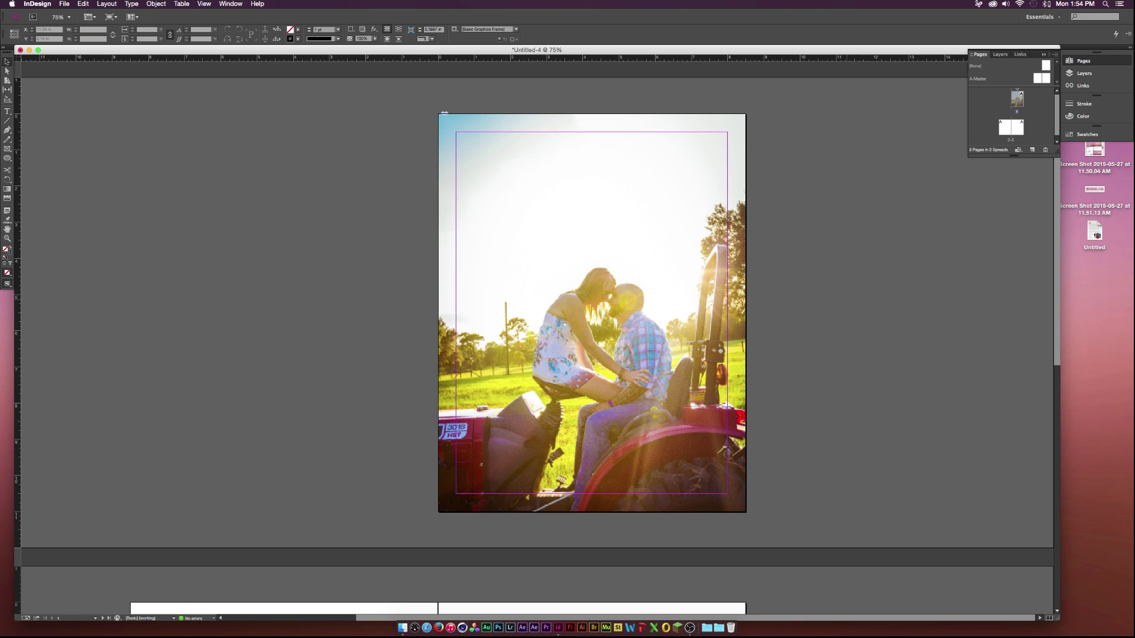
Step: Shift the cover photo slightly upward inside its frame
left_click(591, 312)
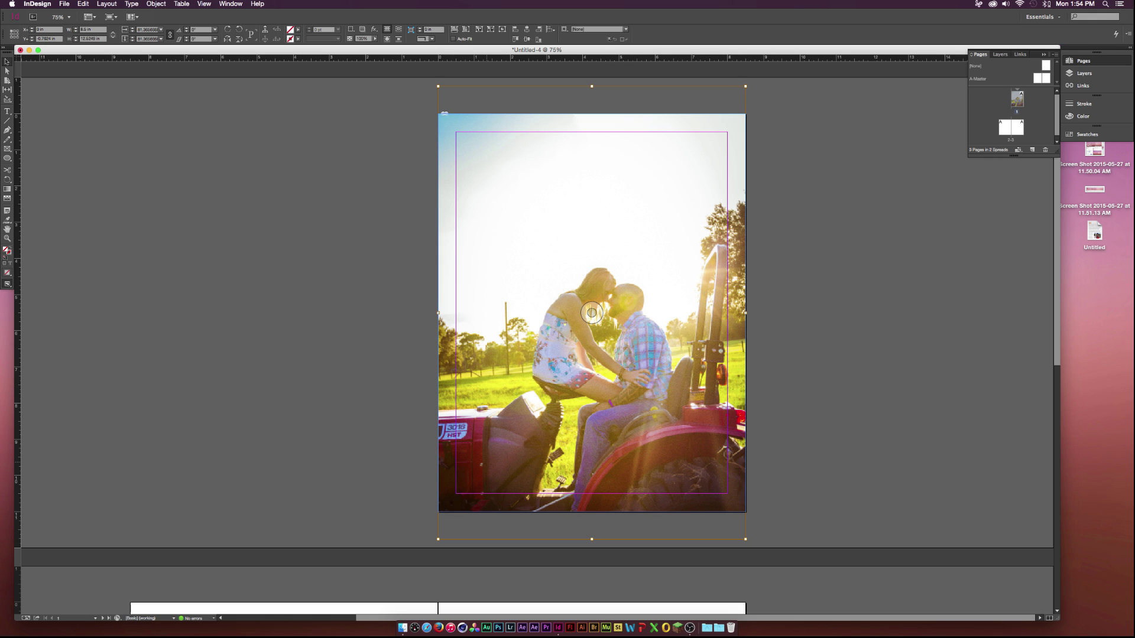
left_click_drag(591, 312, 592, 313)
left_click_drag(569, 412, 569, 401)
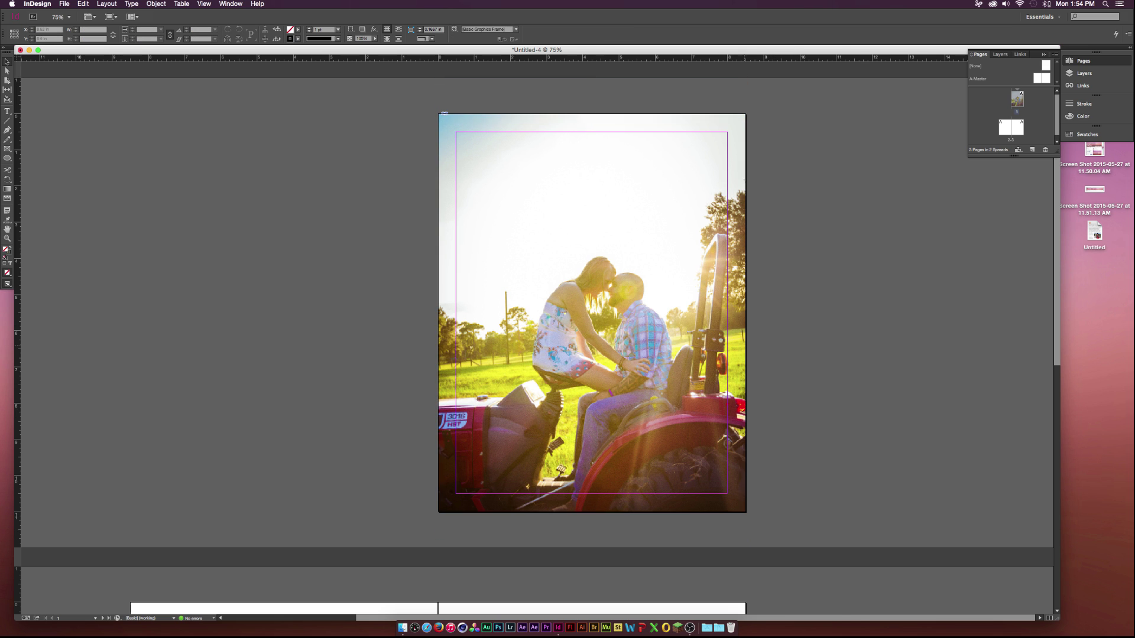
Step: Try moving the whole photo frame sideways off the page and undo the move
left_click(576, 324)
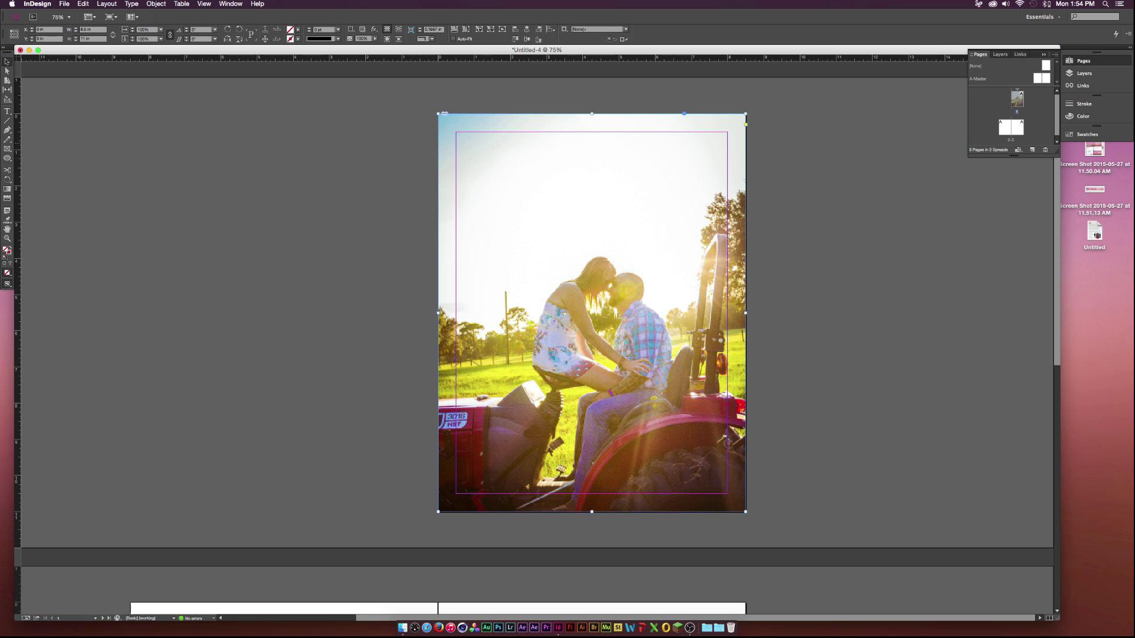
left_click_drag(601, 176, 699, 190)
key("super+z")
left_click(592, 313)
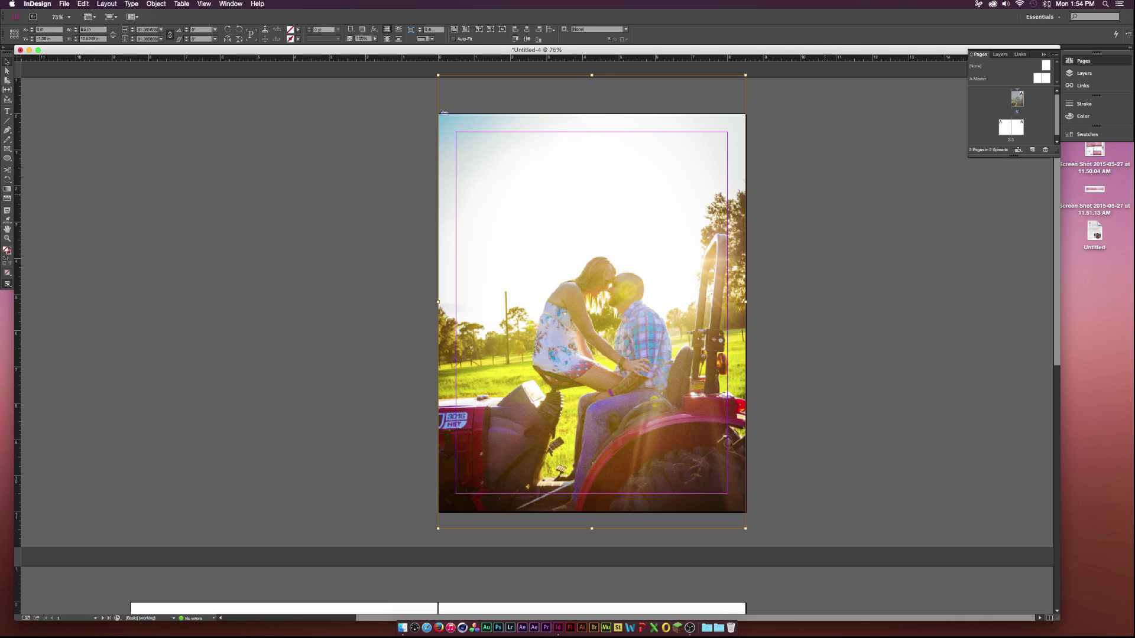
left_click(788, 210)
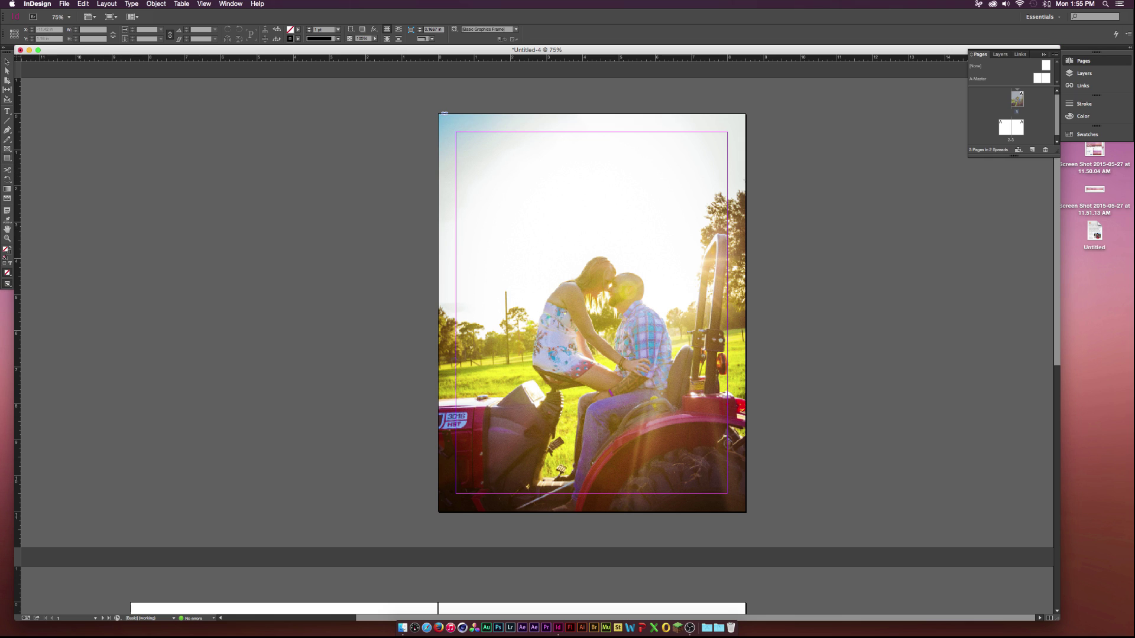
Step: Draw a circle about 2.3 in wide with the Ellipse tool and position it in the cover's upper-left area
left_click(7, 158)
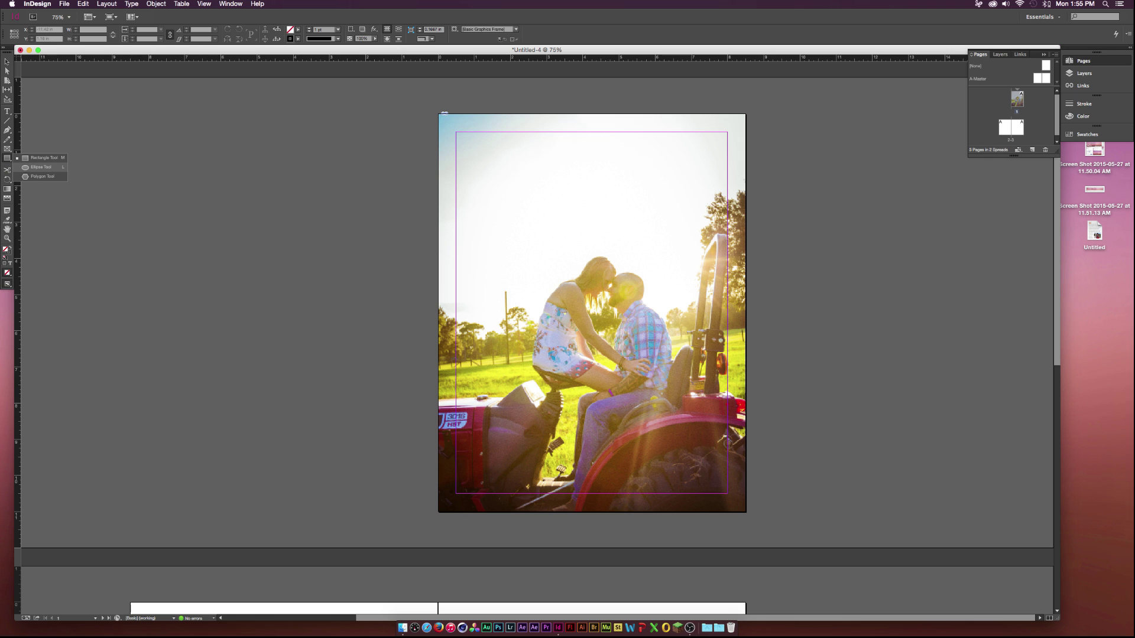
left_click(41, 167)
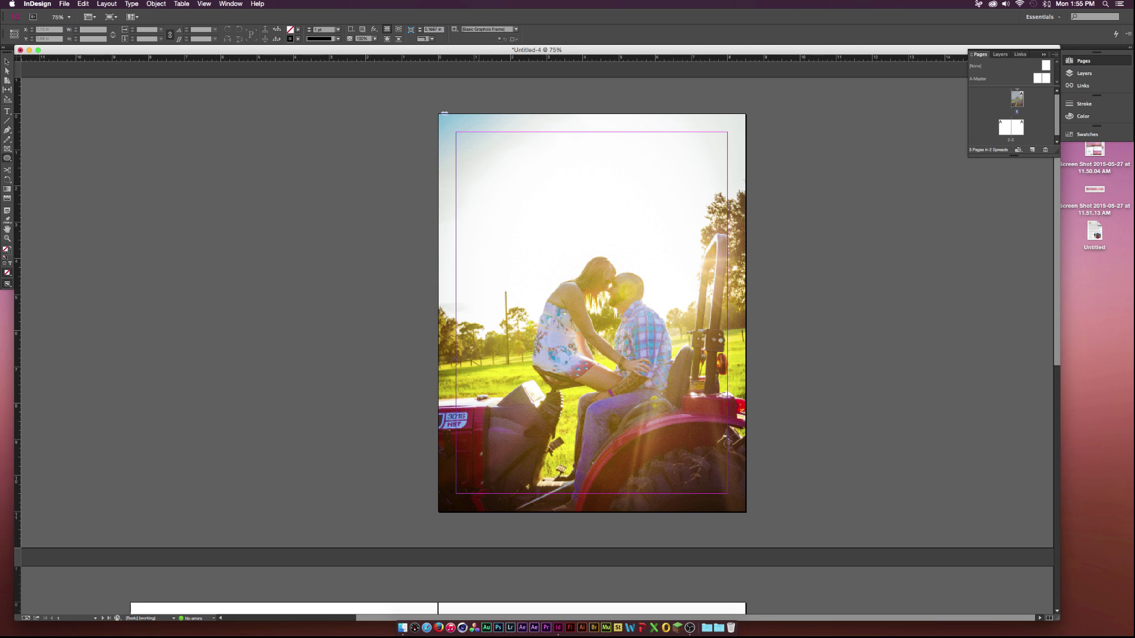
left_click_drag(478, 175, 520, 112)
left_click(7, 62)
left_click(501, 195)
left_click(517, 190)
left_click_drag(518, 165, 544, 172)
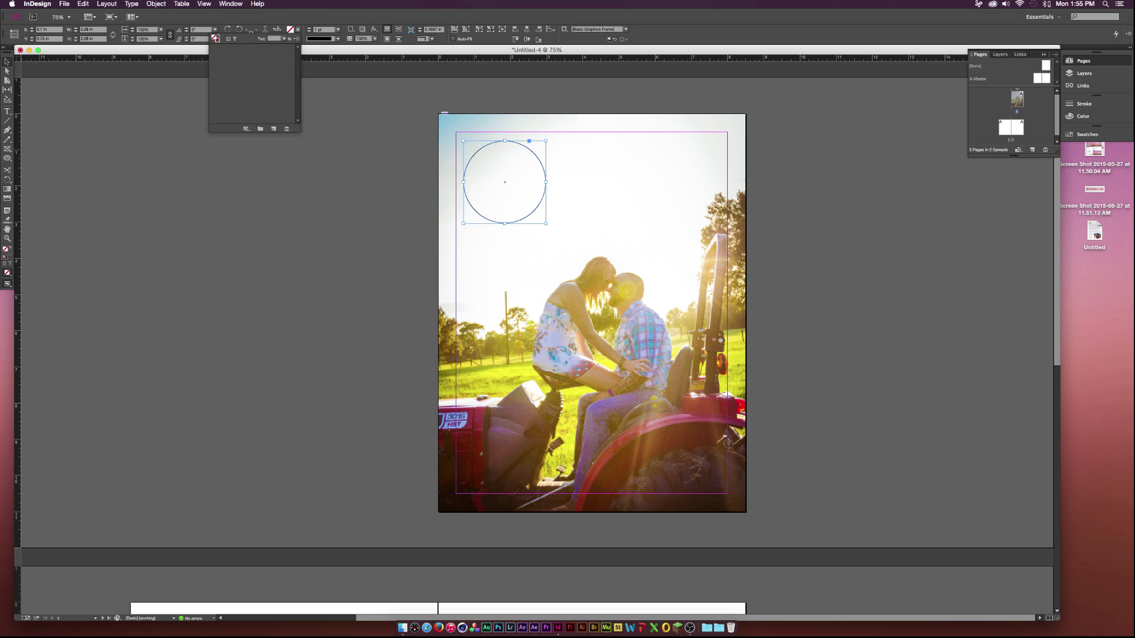
Step: Fill the circle with the C=100 M=0 Y=0 K=0 swatch and set its stroke to None
left_click(242, 83)
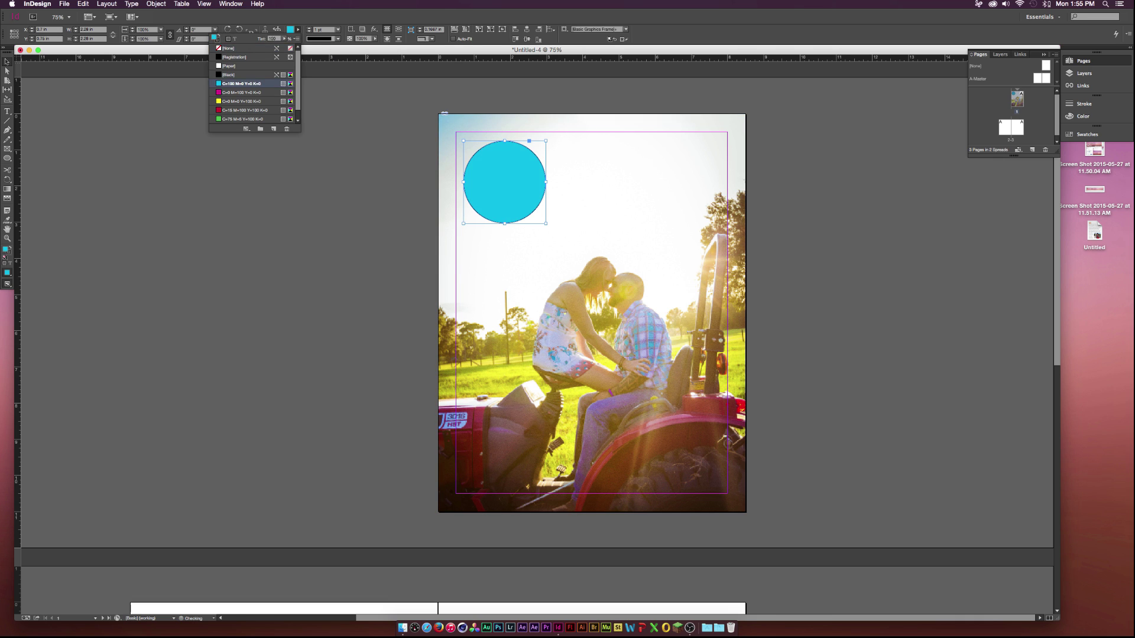
left_click(298, 39)
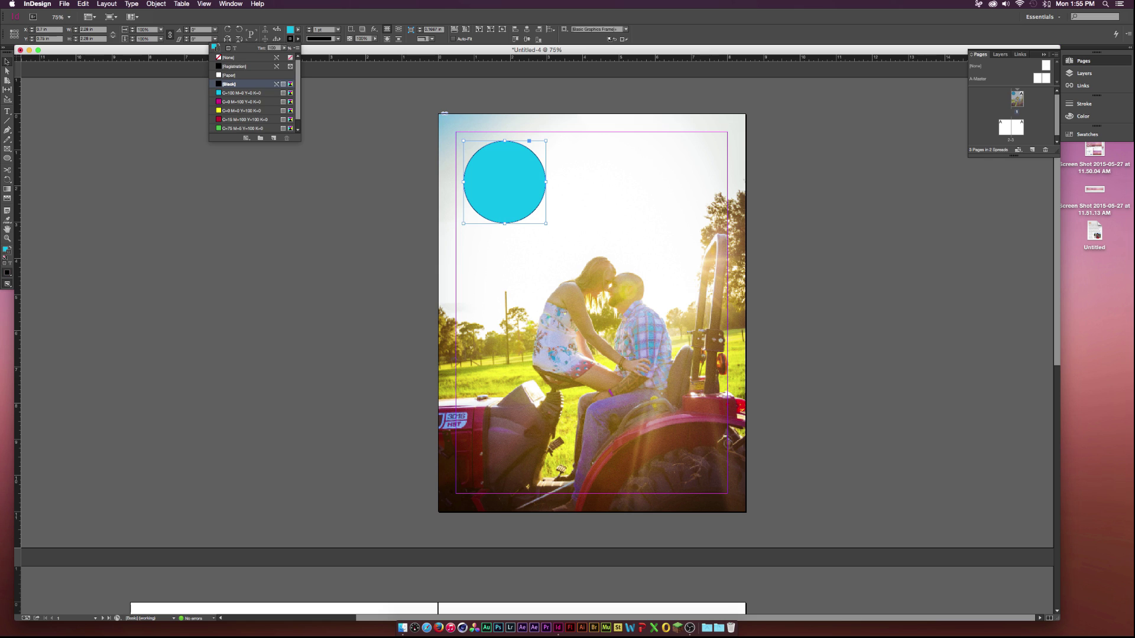
left_click(242, 57)
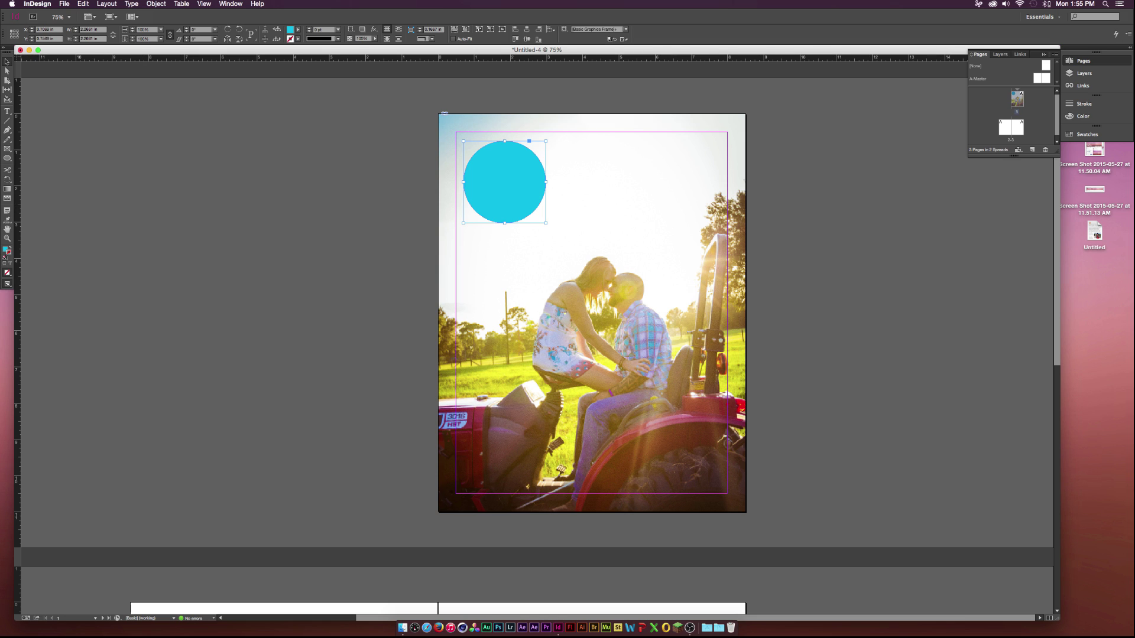
Step: Change the circle's fill to a softer light blue with the Color Picker
double_click(7, 250)
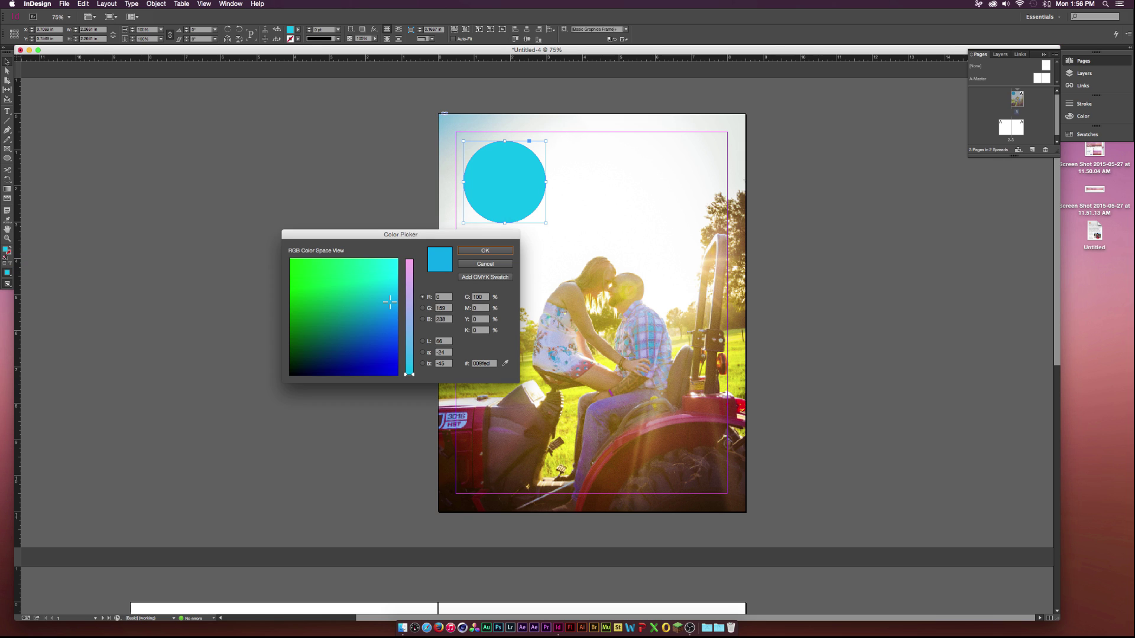
left_click_drag(389, 303, 391, 283)
left_click_drag(409, 352, 409, 329)
left_click_drag(391, 283, 392, 286)
left_click(484, 250)
left_click(367, 180)
key("a")
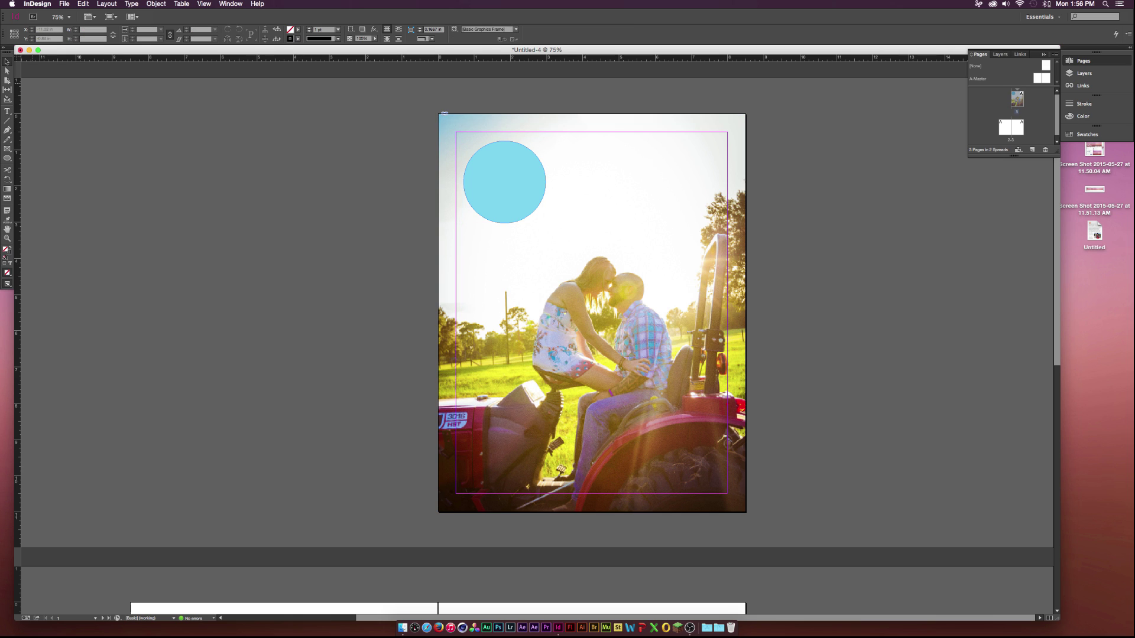
Step: Add a text frame overlapping the circle with "The Sonduck Guide" stacked on three lines
key("t")
left_click(7, 111)
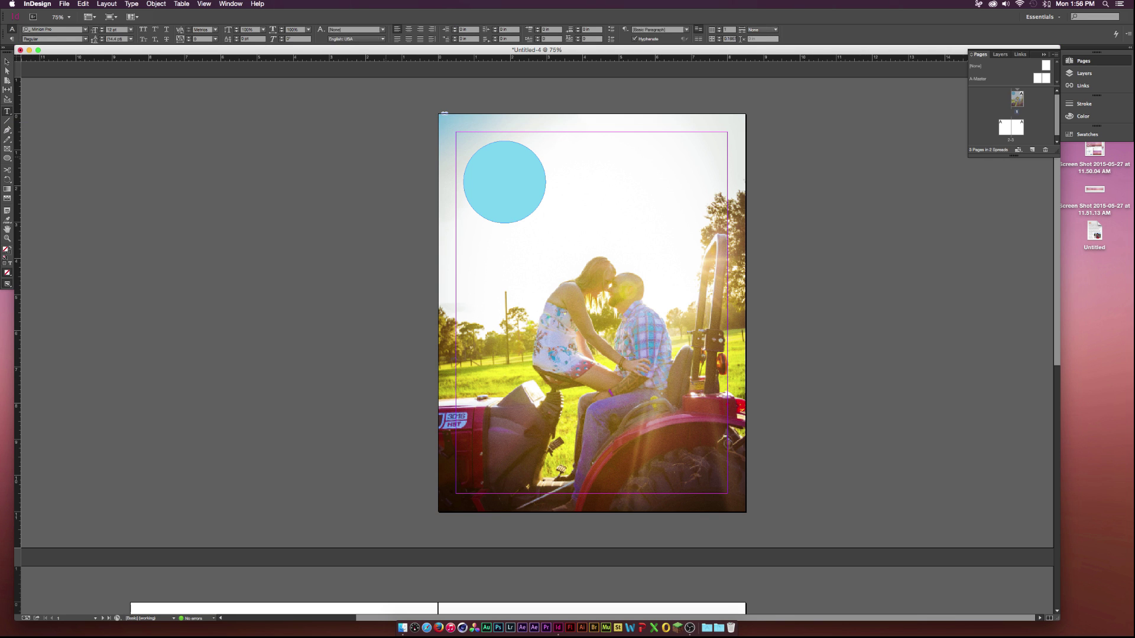
left_click_drag(486, 155, 625, 227)
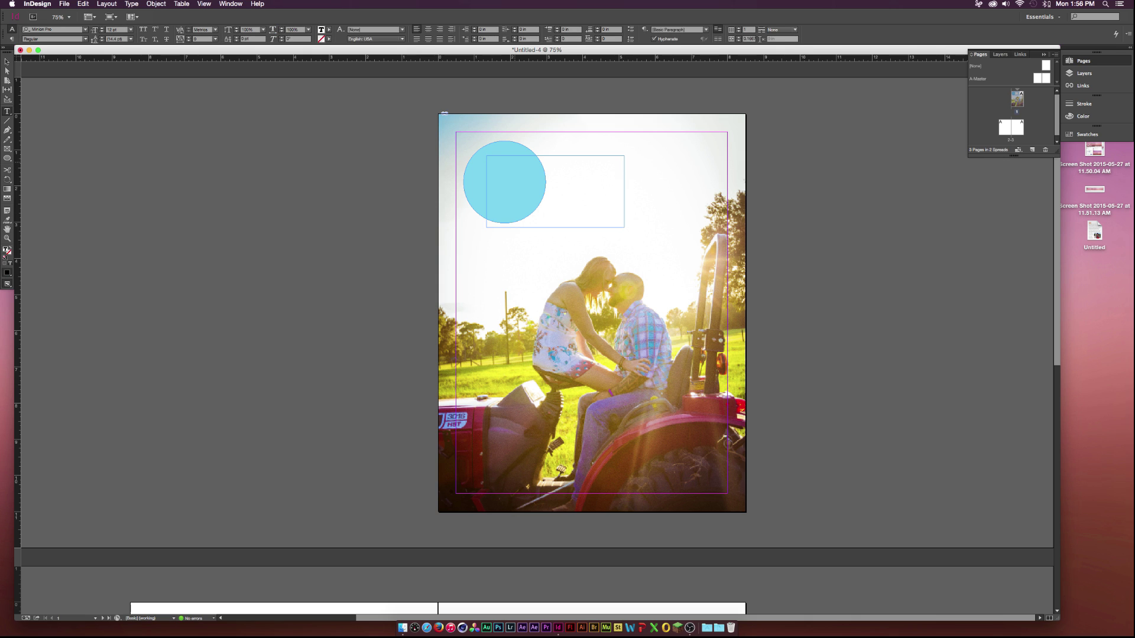
type("The ")
type("Sonduck")
Step: Set all of the circle's title text in All Caps and apply the Lato font
key("super+a")
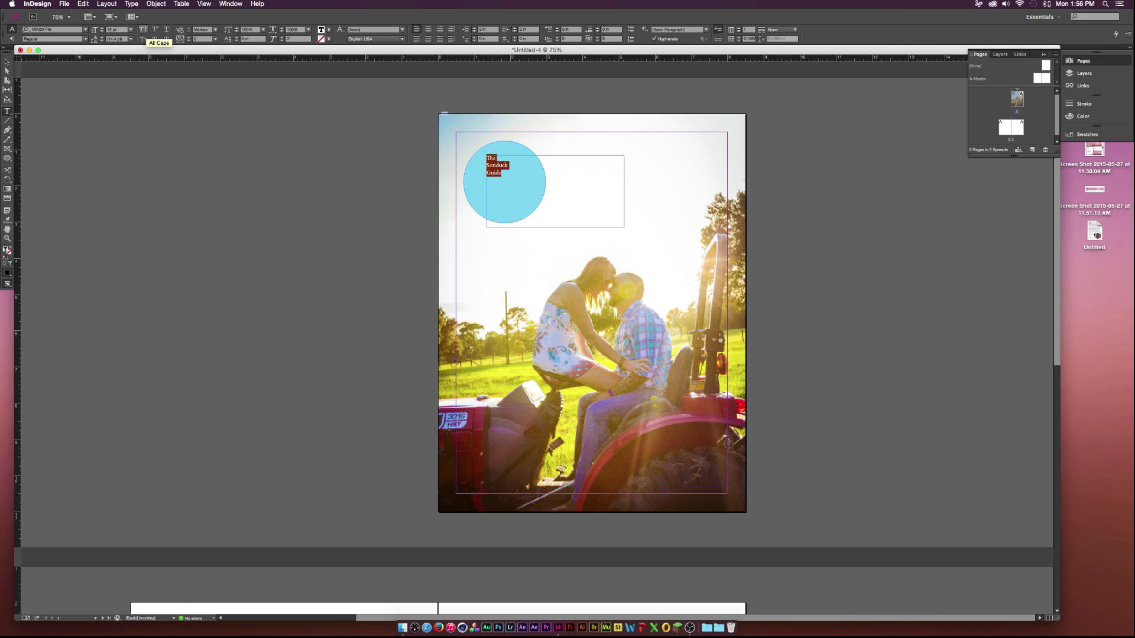
left_click(144, 29)
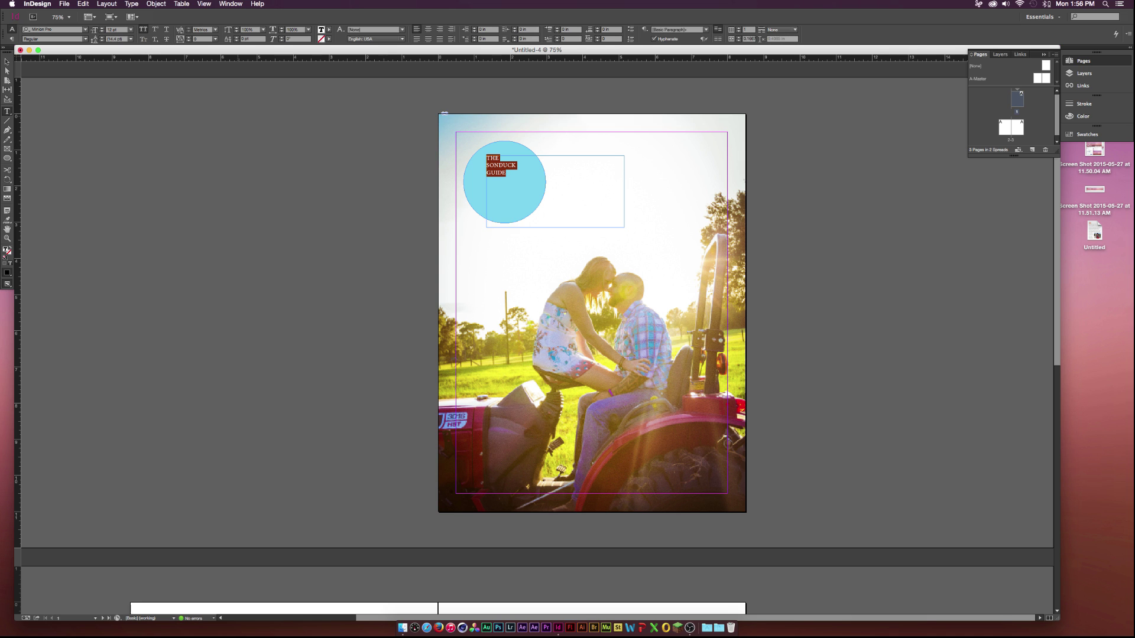
left_click(85, 30)
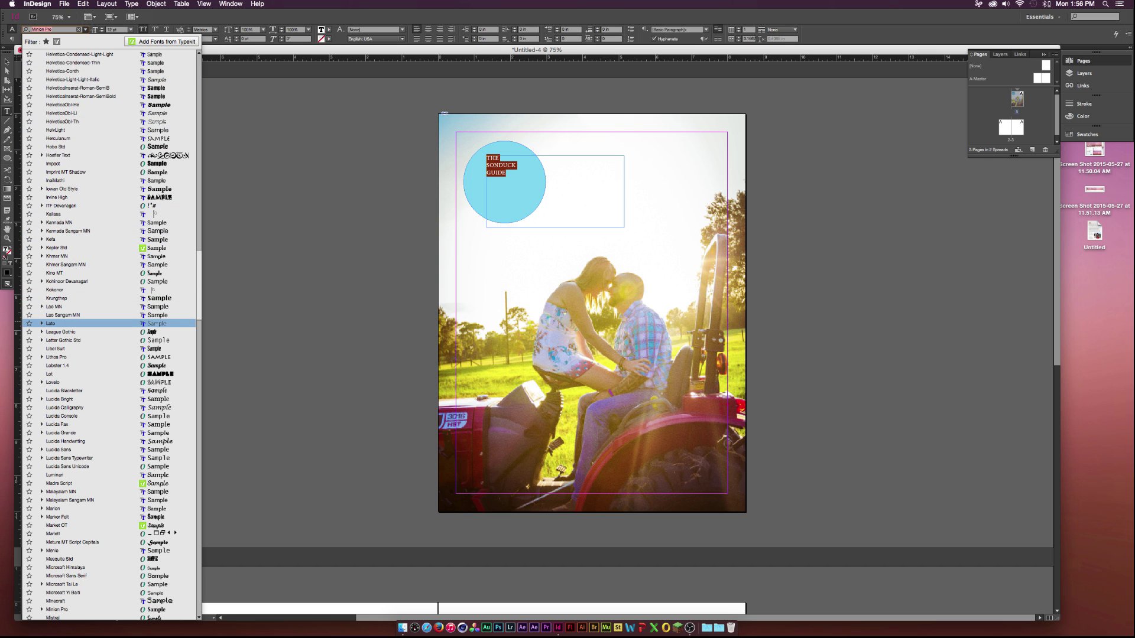
key("Return")
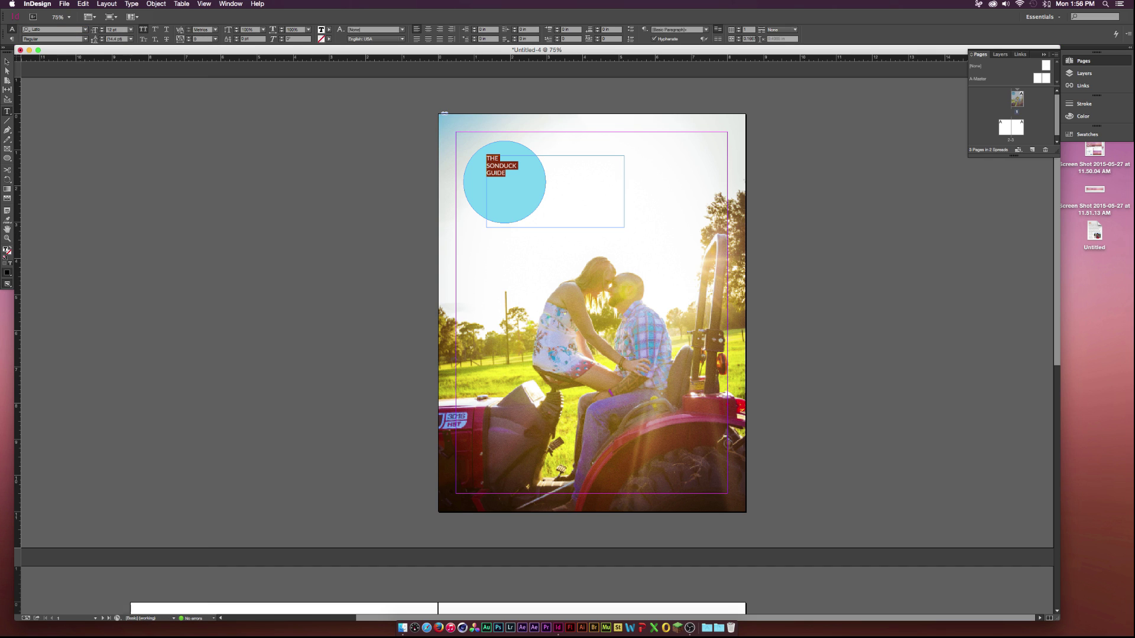
Step: Set the circle's three-line title text to a 24 pt font size
left_click(85, 39)
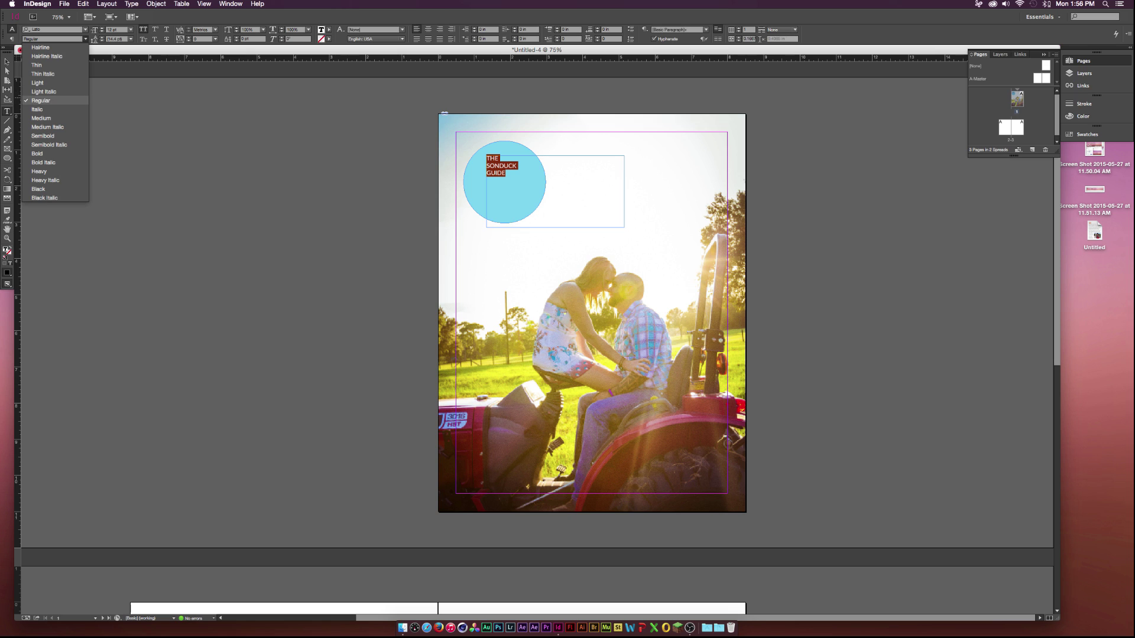
key("Escape")
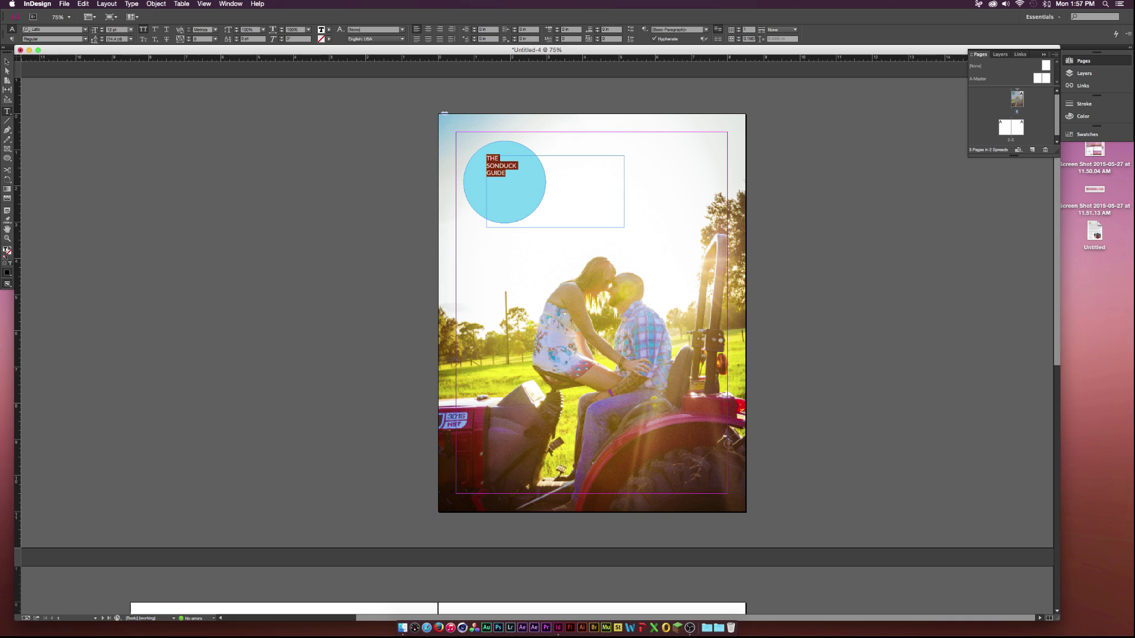
left_click(130, 30)
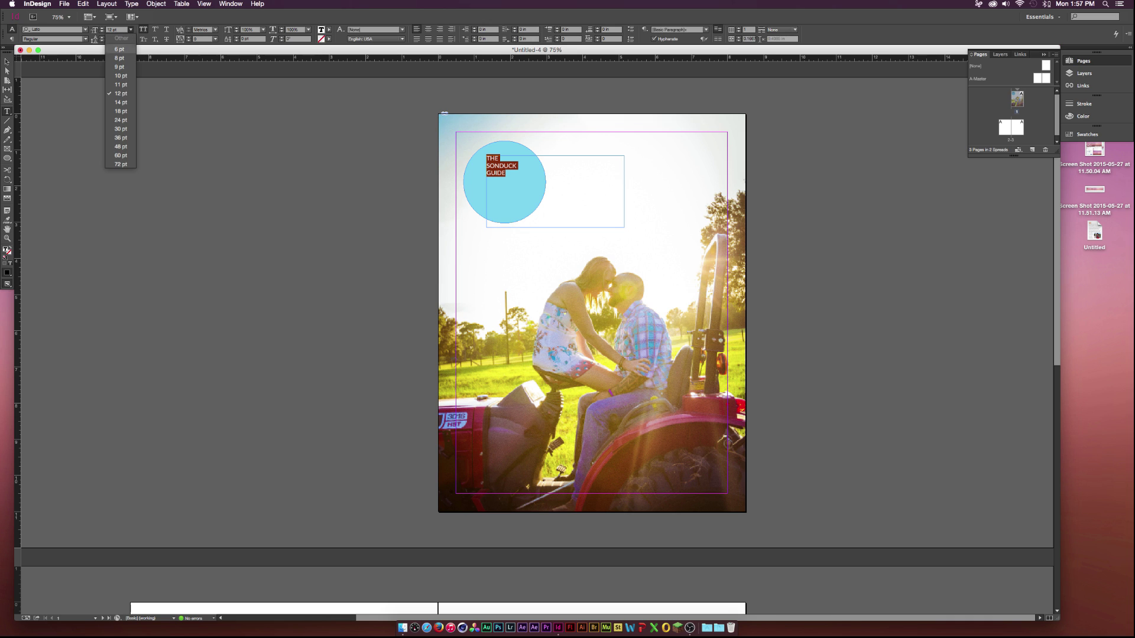
left_click(121, 164)
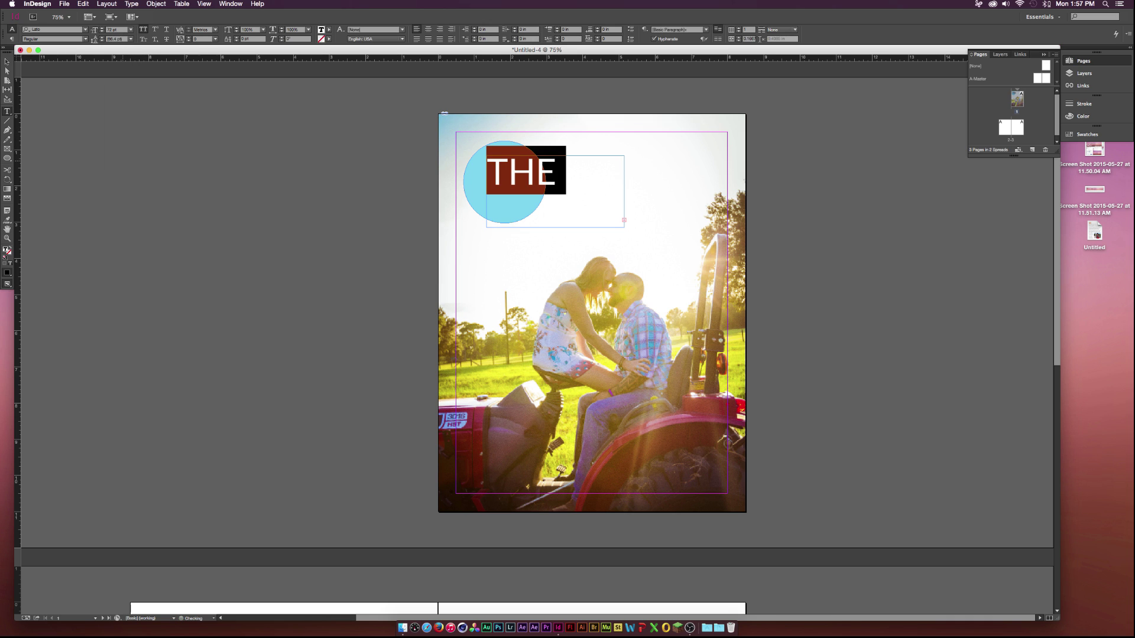
left_click(131, 29)
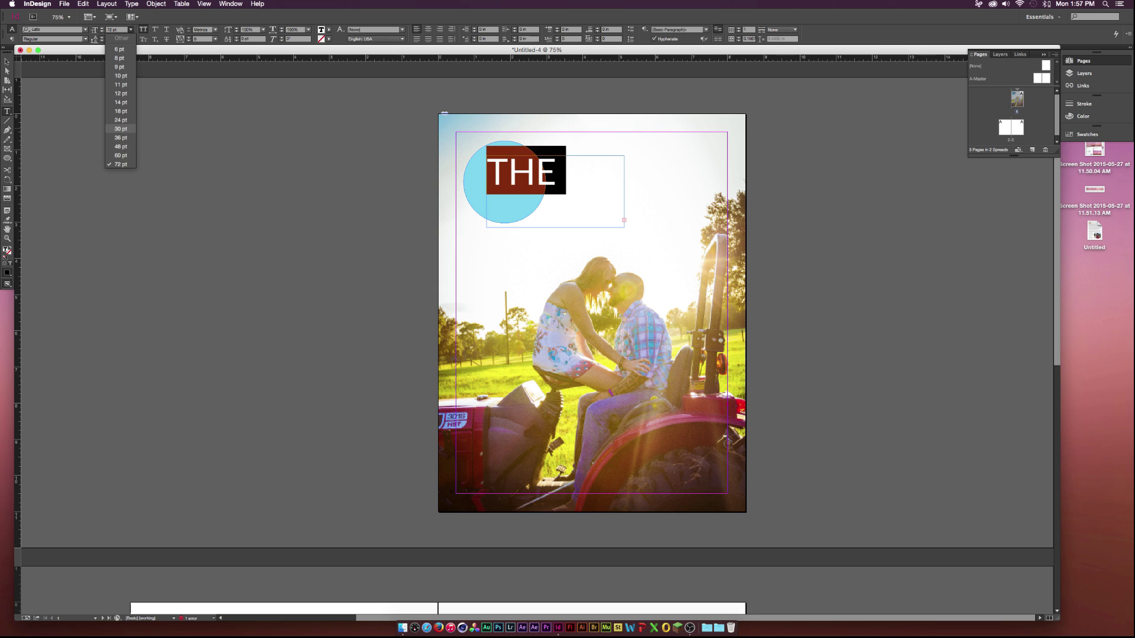
left_click(121, 128)
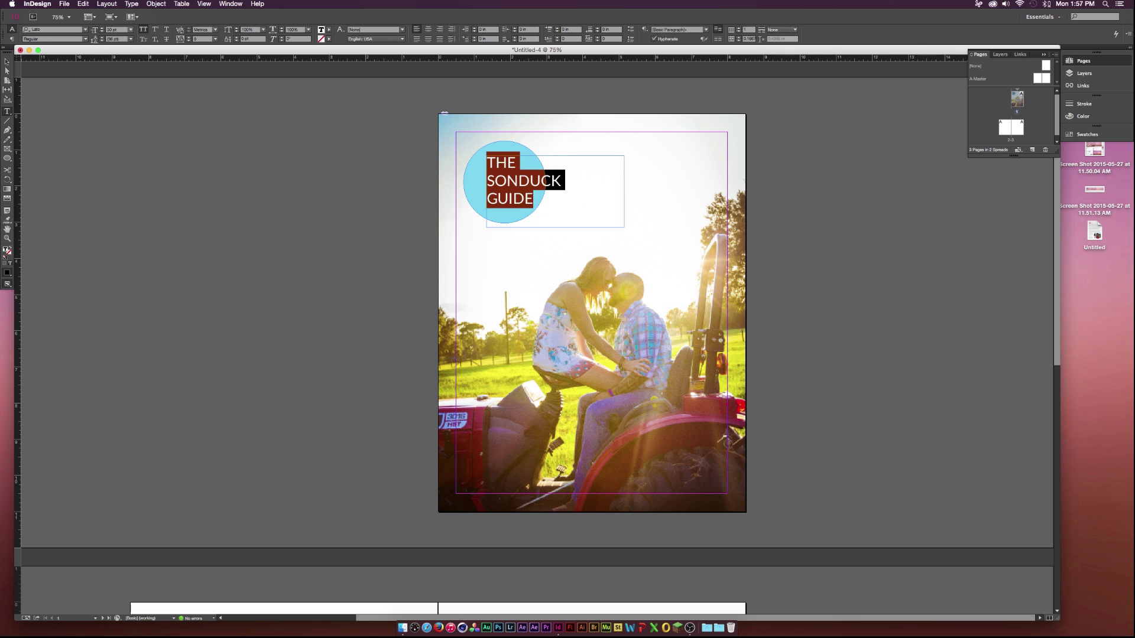
left_click(131, 30)
left_click(121, 119)
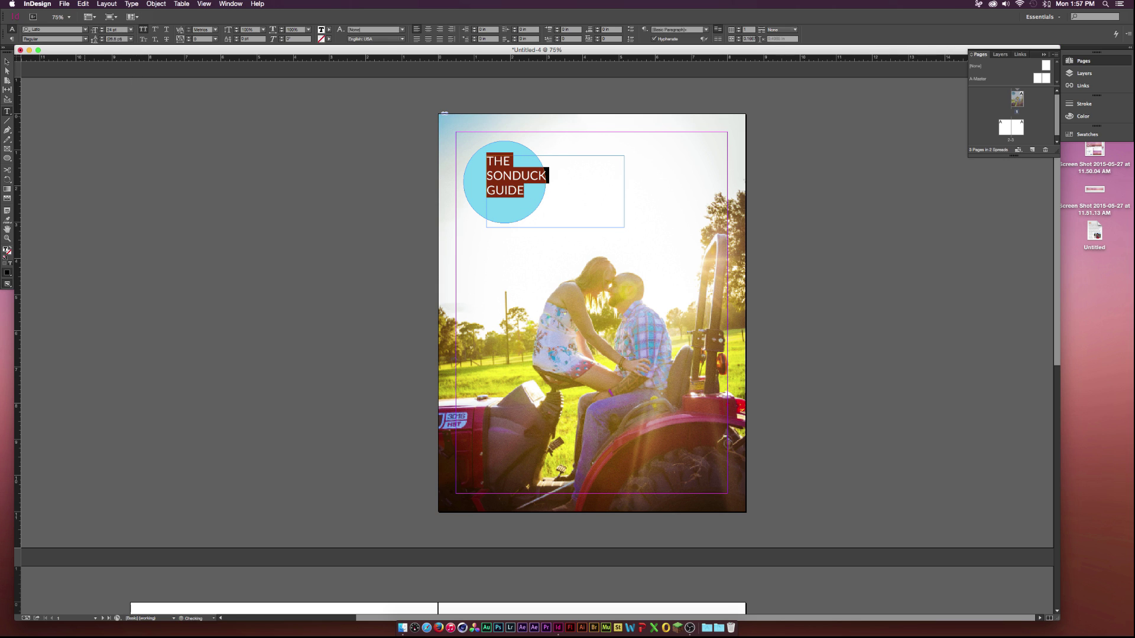
Step: Move the title text frame so its words sit inside the circle, and color the text [Paper] white
left_click(6, 62)
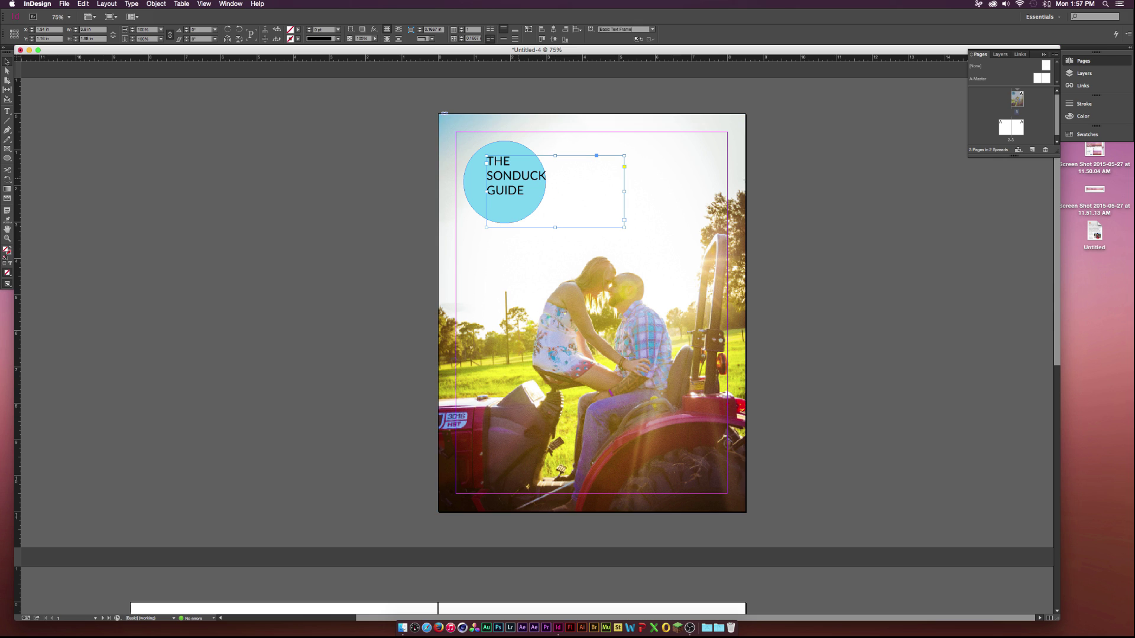
left_click_drag(518, 178, 504, 179)
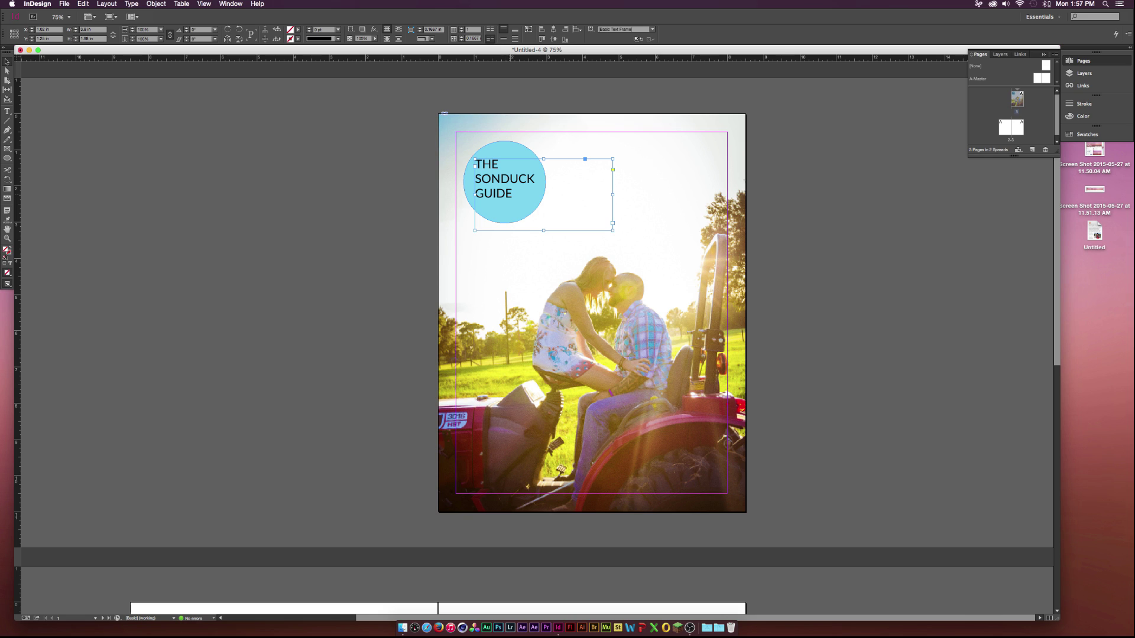
double_click(512, 195)
left_click_drag(512, 194, 429, 125)
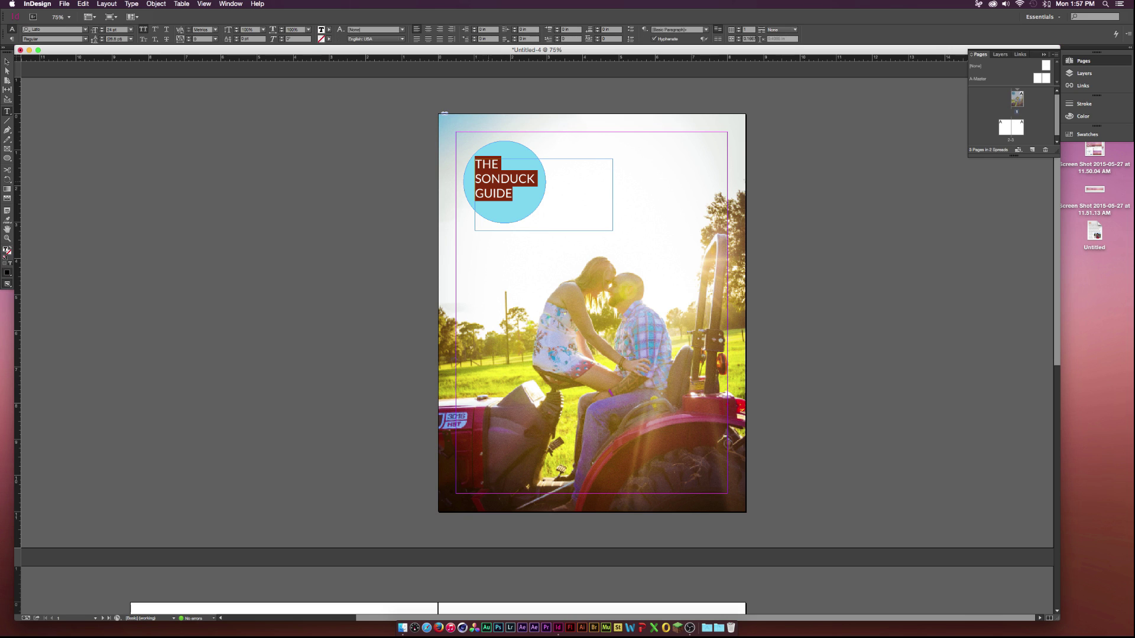
left_click(329, 30)
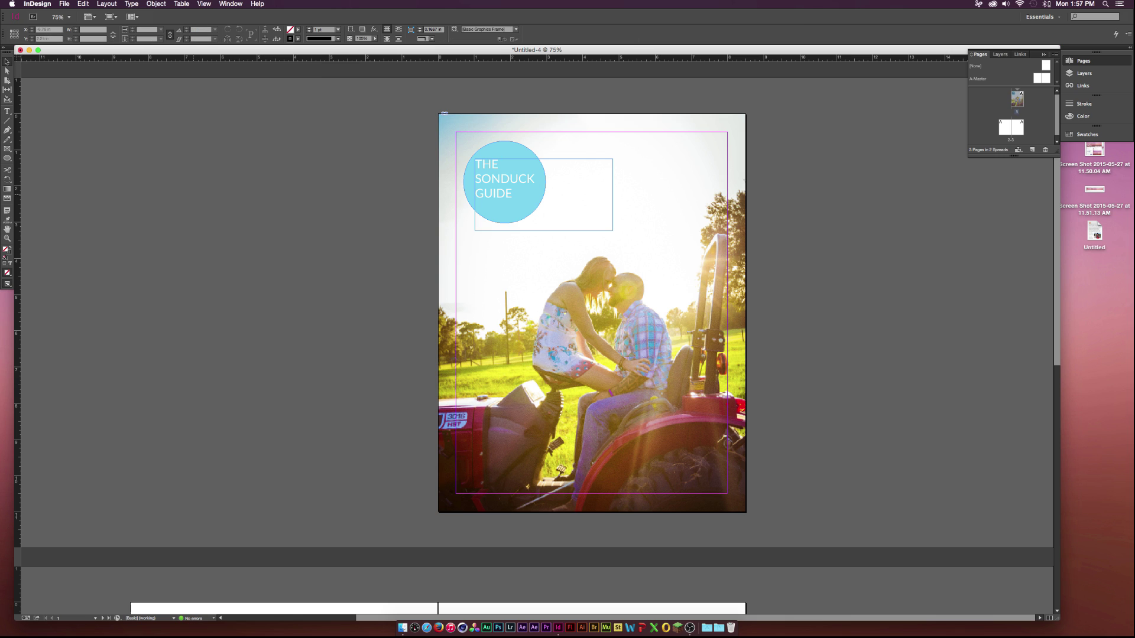
Step: Add a wide text frame across the lower part of the cover containing "LOVE"
key("t")
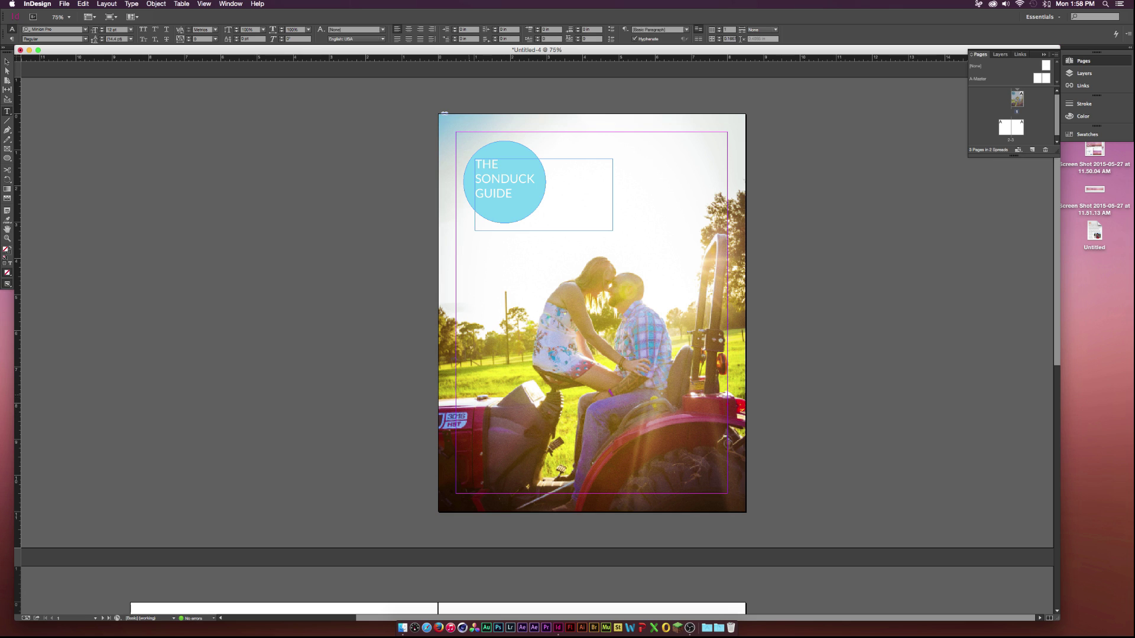
left_click_drag(463, 388, 726, 493)
type("LOVE")
key("super+a")
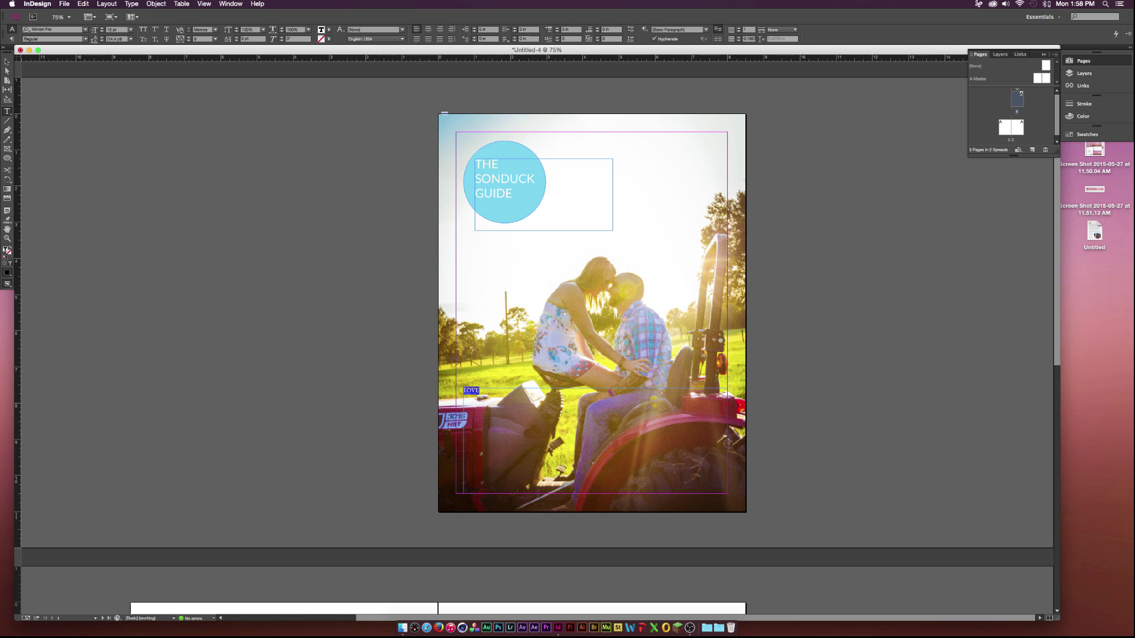
left_click(52, 29)
type("Lato")
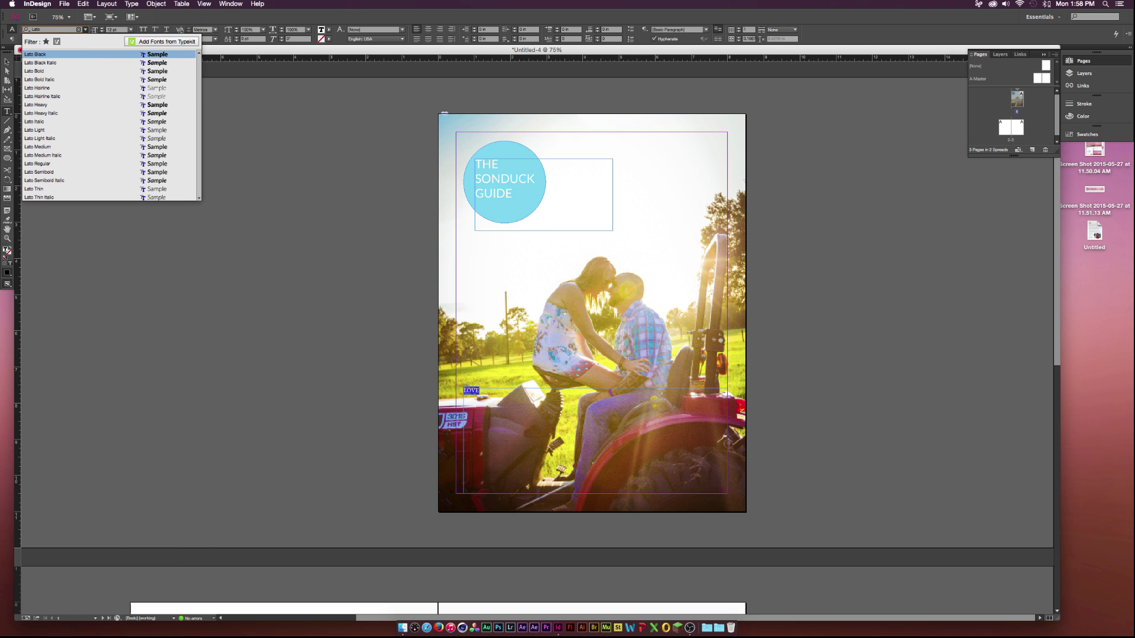
key("Down")
key("Down")
key("Down")
key("Down")
key("Down")
key("Down")
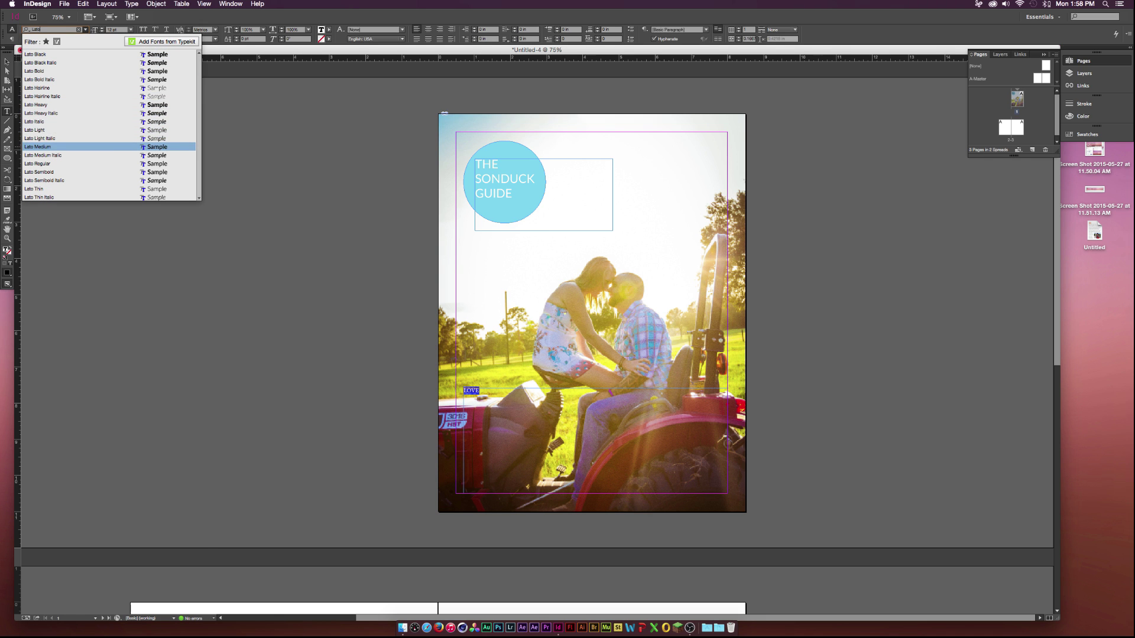
key("Up")
key("Up")
key("Down")
key("Down")
key("Up")
key("Up")
key("Up")
key("Up")
key("Up")
key("Up")
key("Up")
key("Up")
key("Up")
key("Up")
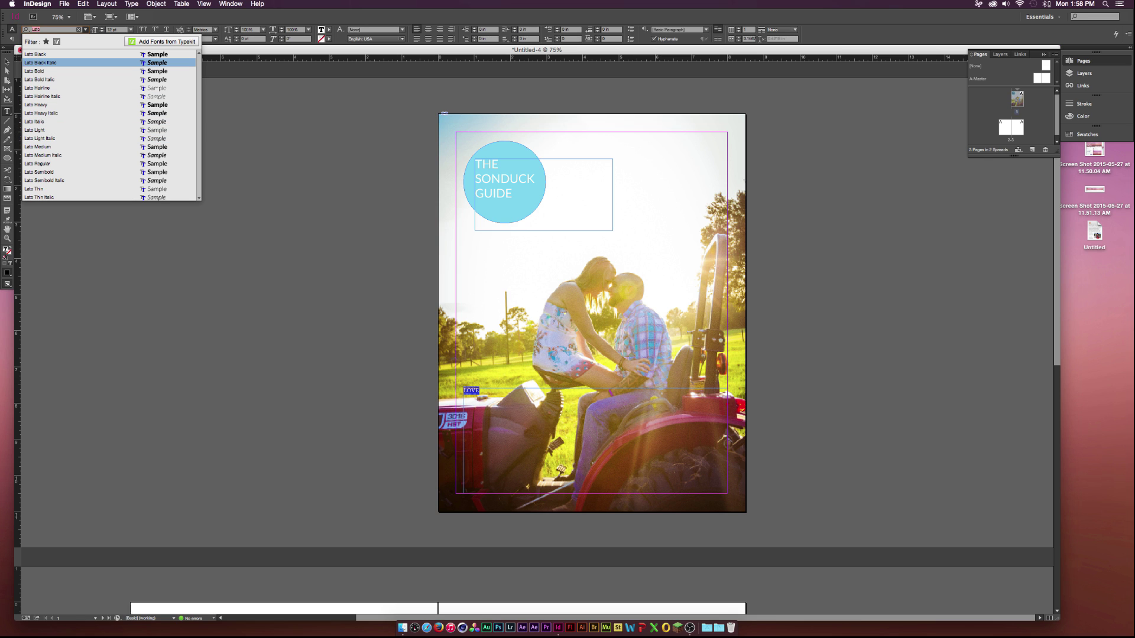
key("BackSpace")
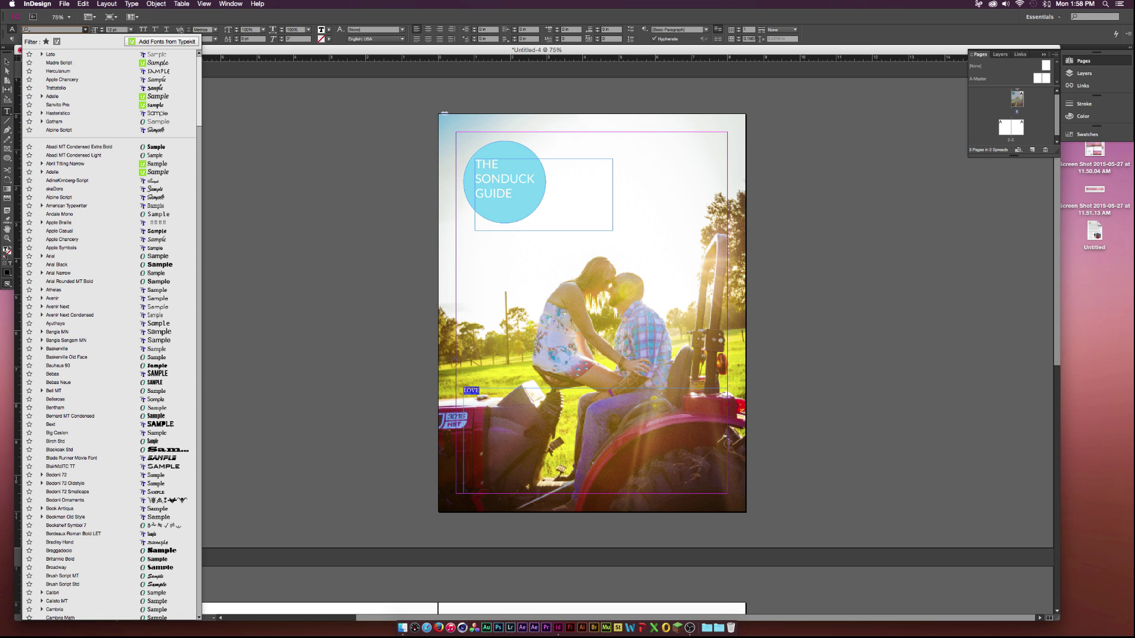
Step: Apply the Madre Script font to the "LOVE" text and enlarge it to 130 pt
type("Madre")
key("Return")
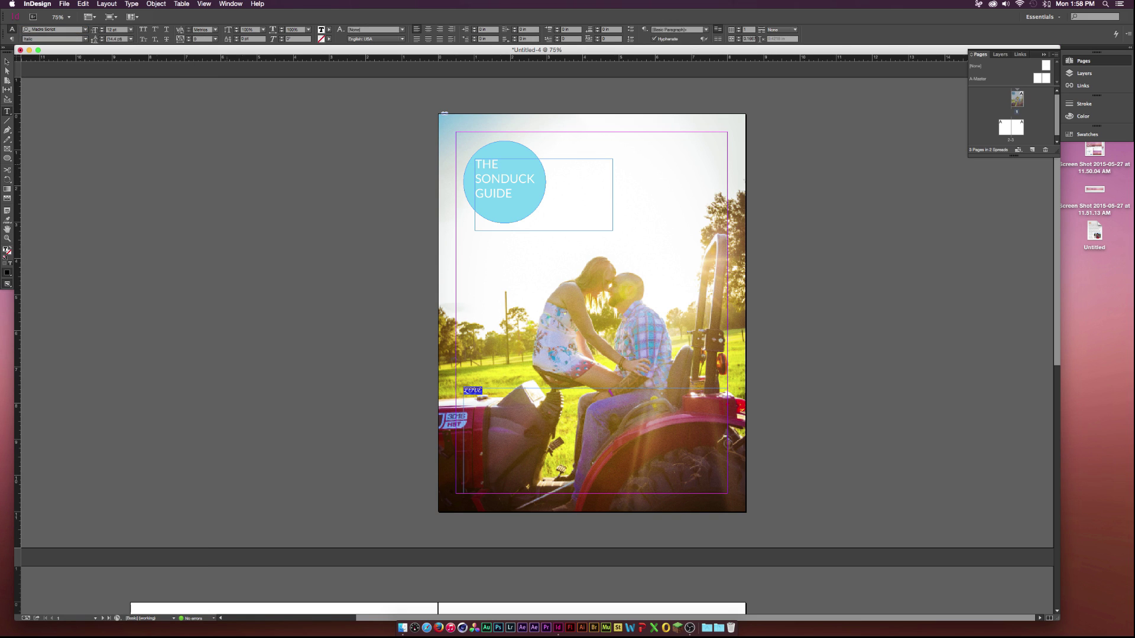
double_click(110, 29)
type("1pt")
key("Return")
key("Escape")
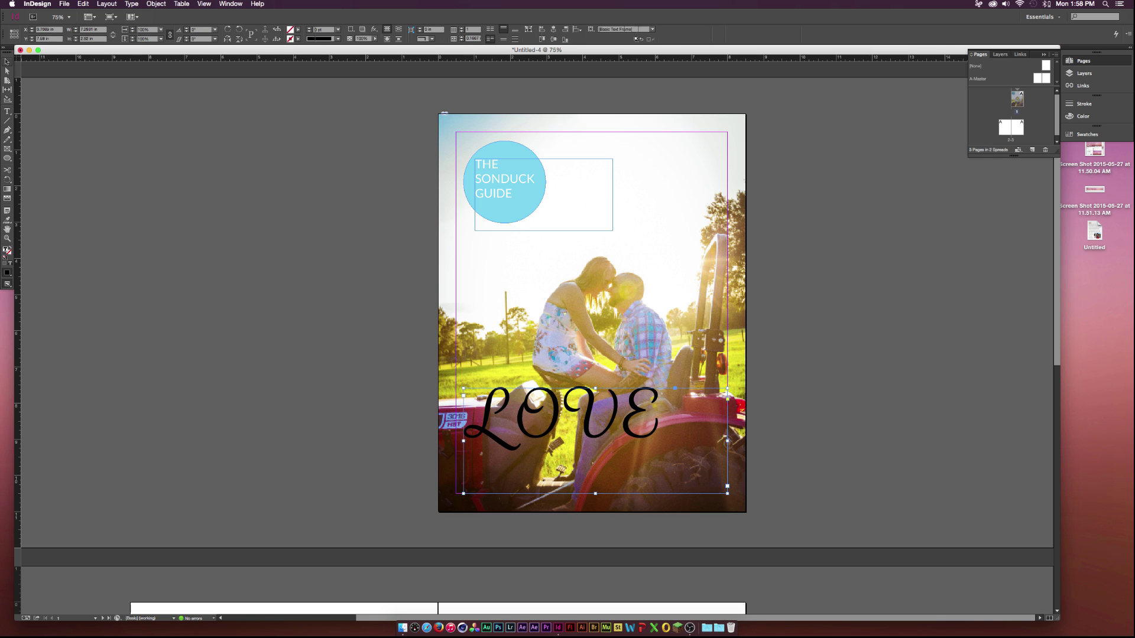
Step: Color all of the "LOVE" text with the [Paper] swatch
key("Return")
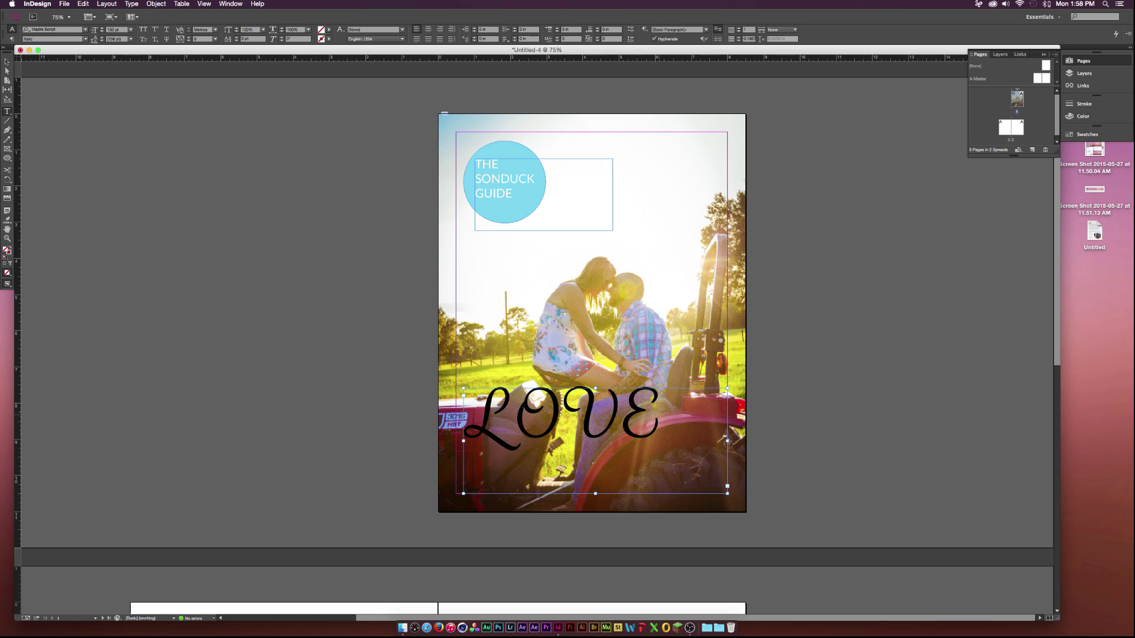
key("super+a")
left_click(329, 29)
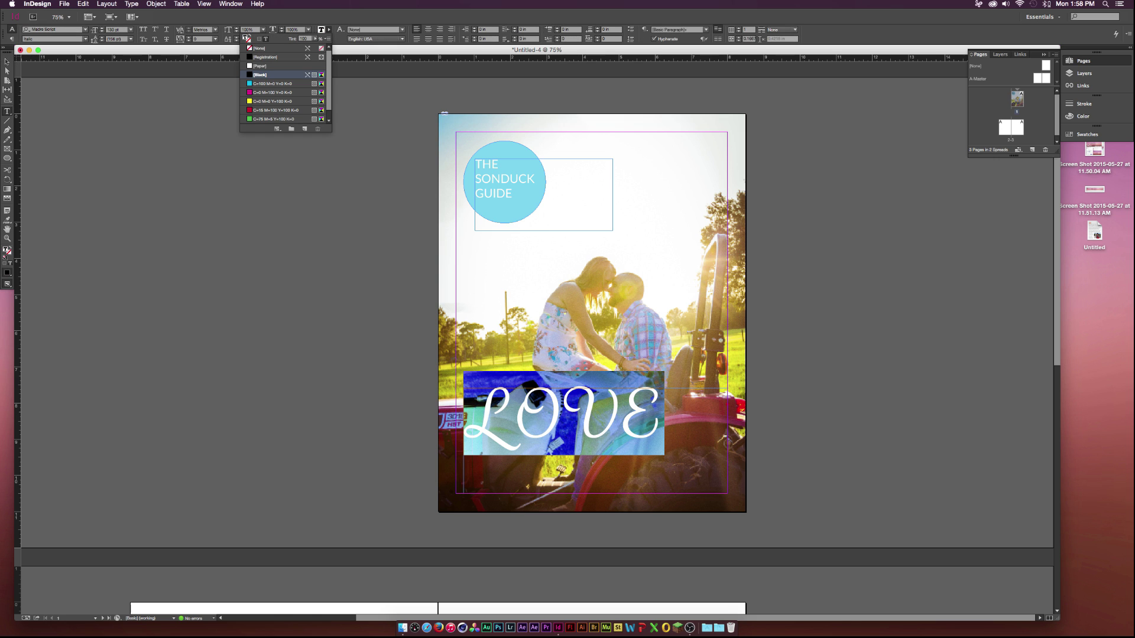
left_click(278, 66)
left_click(7, 61)
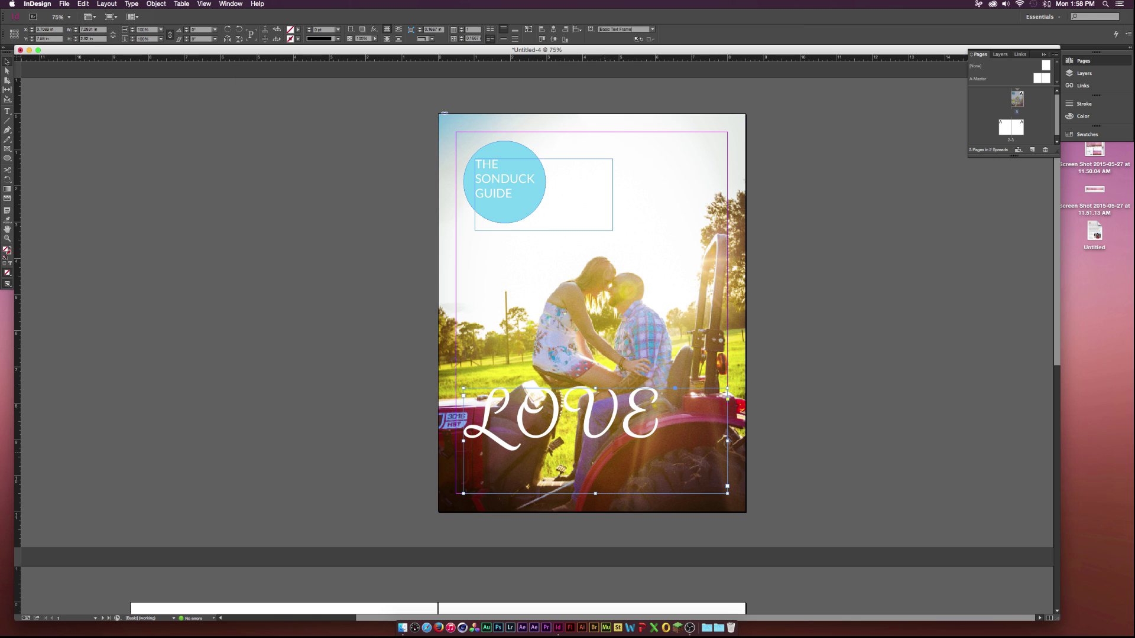
Step: Move the "LOVE" frame lower on the cover and increase its text size to 140 pt
left_click_drag(545, 428, 618, 457)
double_click(644, 449)
left_click_drag(685, 449, 485, 449)
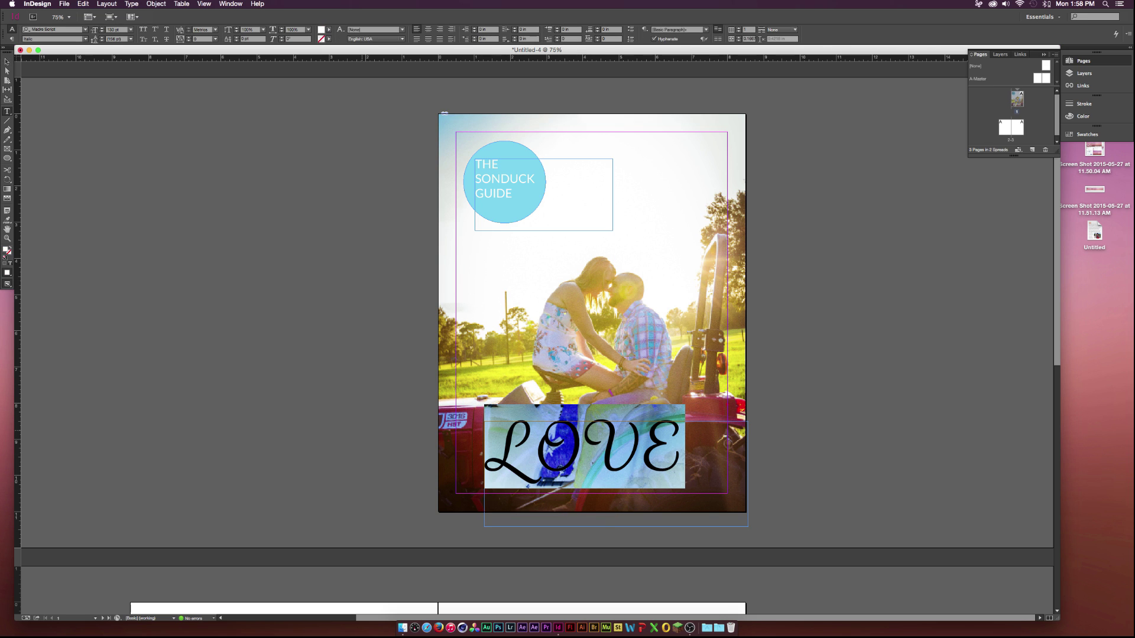
left_click(109, 29)
type("140")
key("Return")
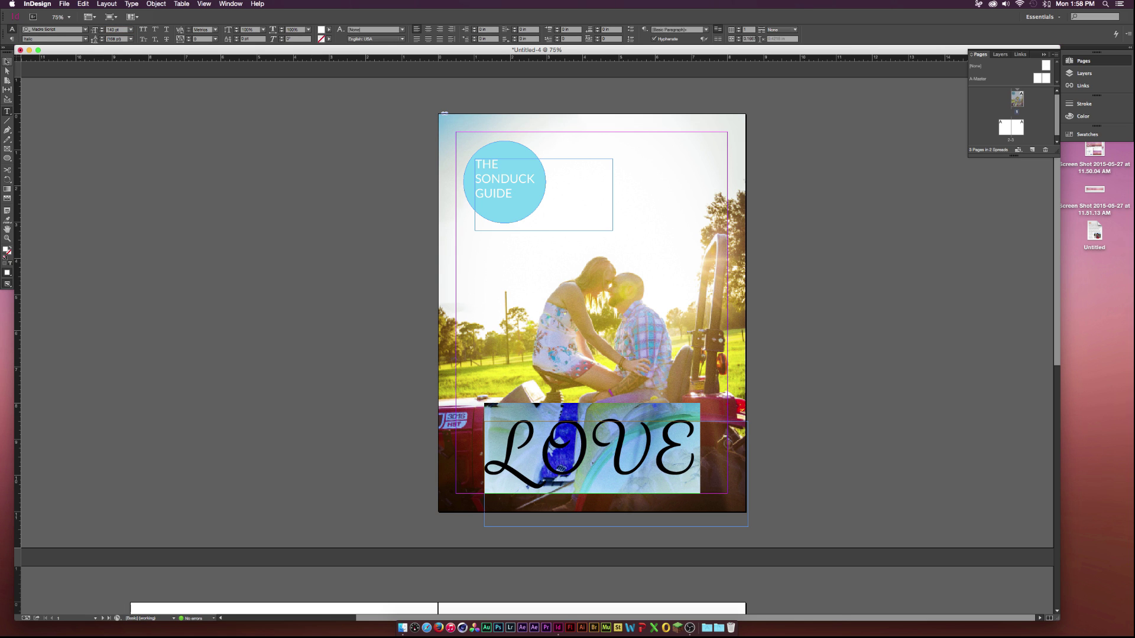
key("Escape")
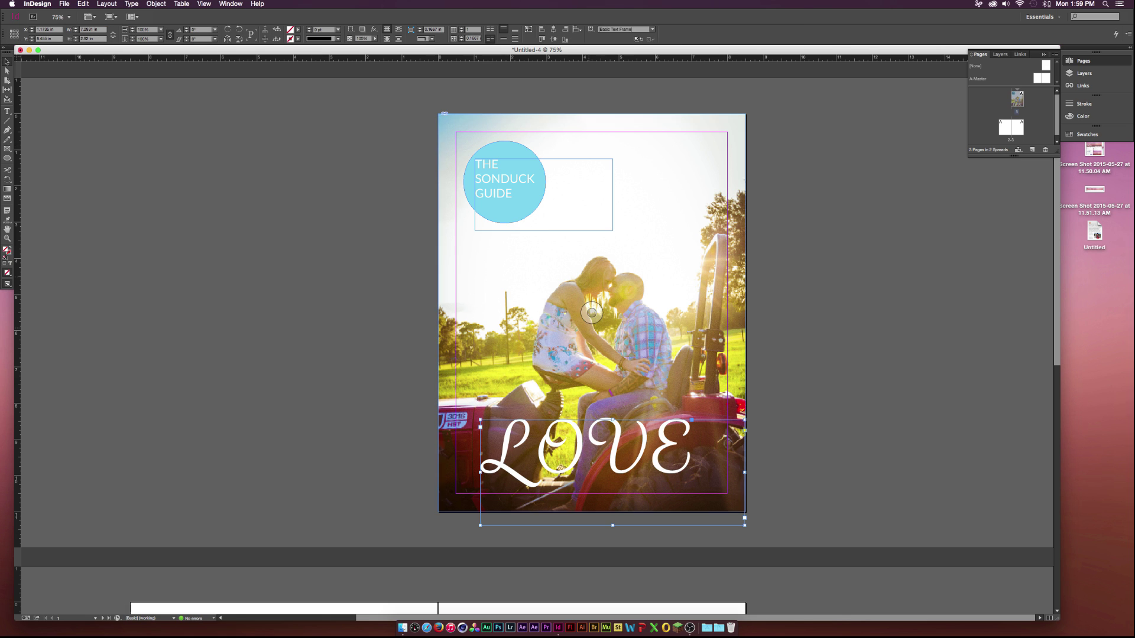
Step: Hide the frame edges in the document view
left_click(203, 3)
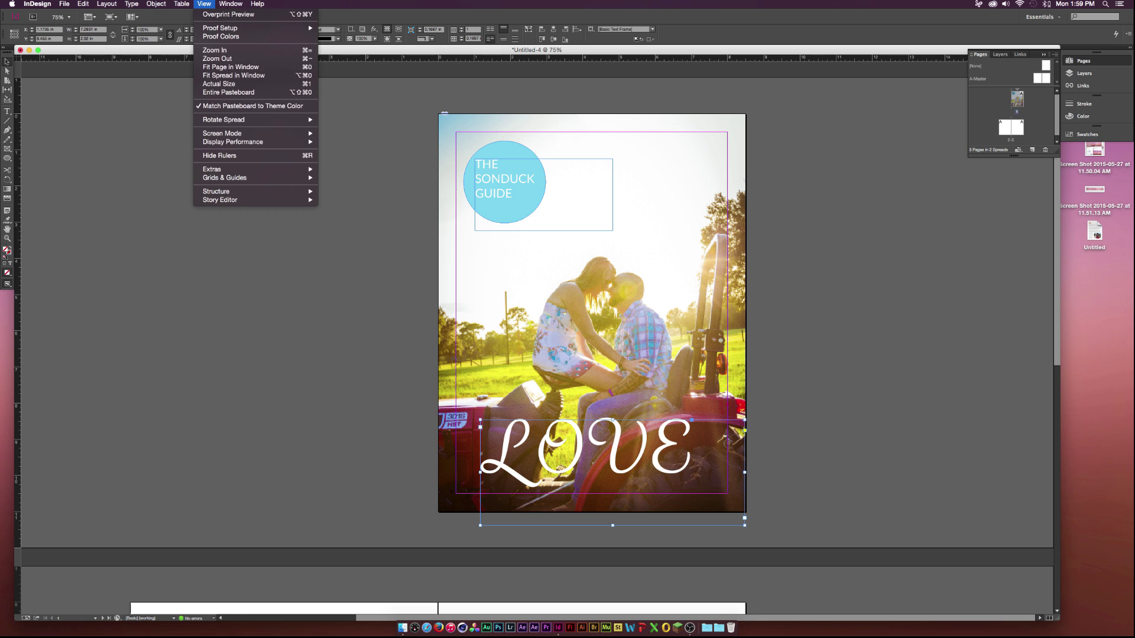
mouse_move(236, 169)
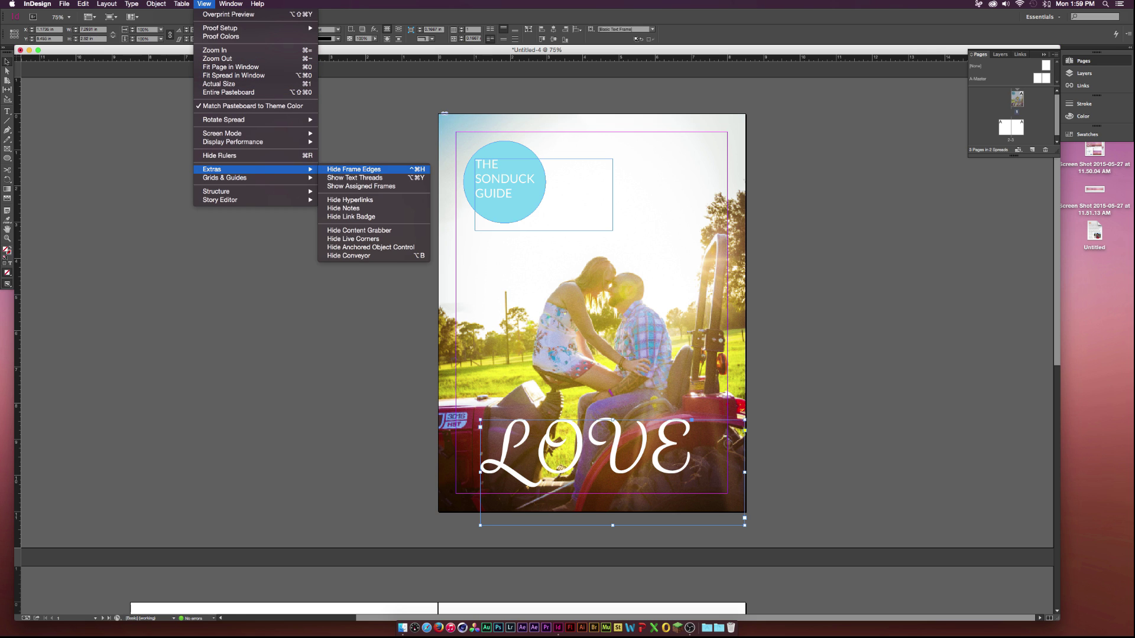
left_click(354, 169)
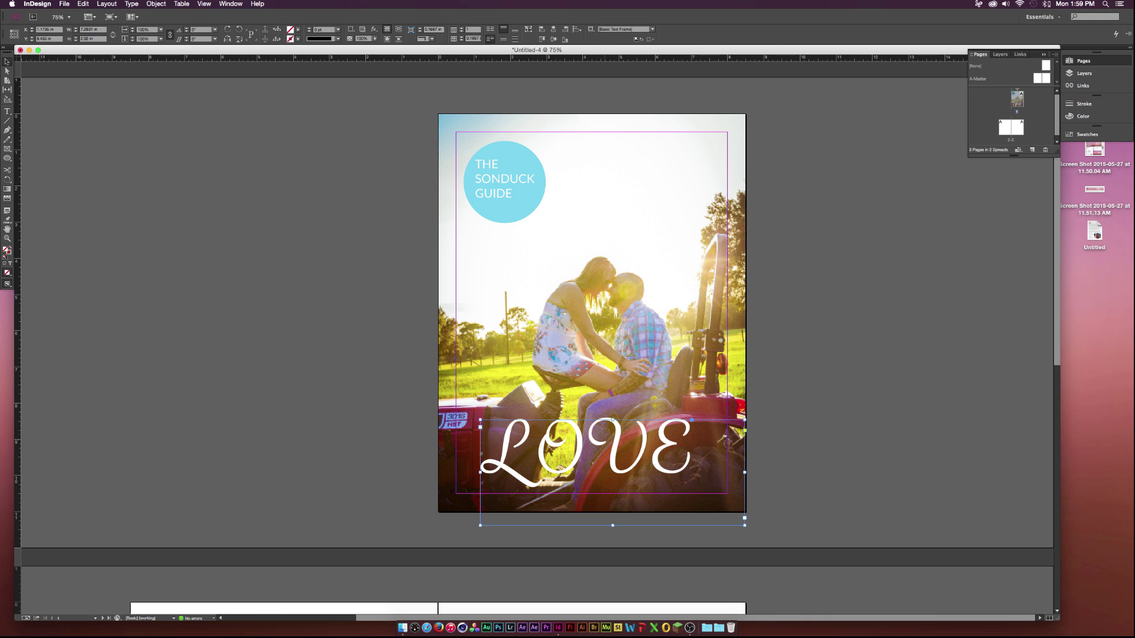
Step: Shrink the "LOVE" frame closely around its word and center it horizontally on the cover photo
left_click_drag(605, 443, 605, 442)
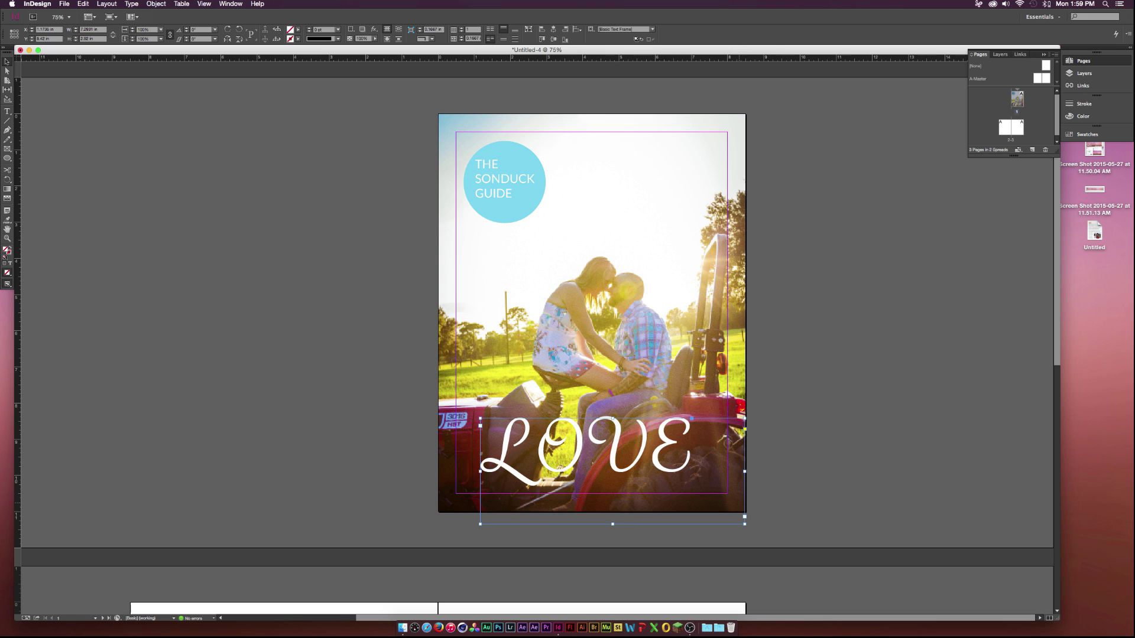
left_click_drag(744, 524, 699, 476)
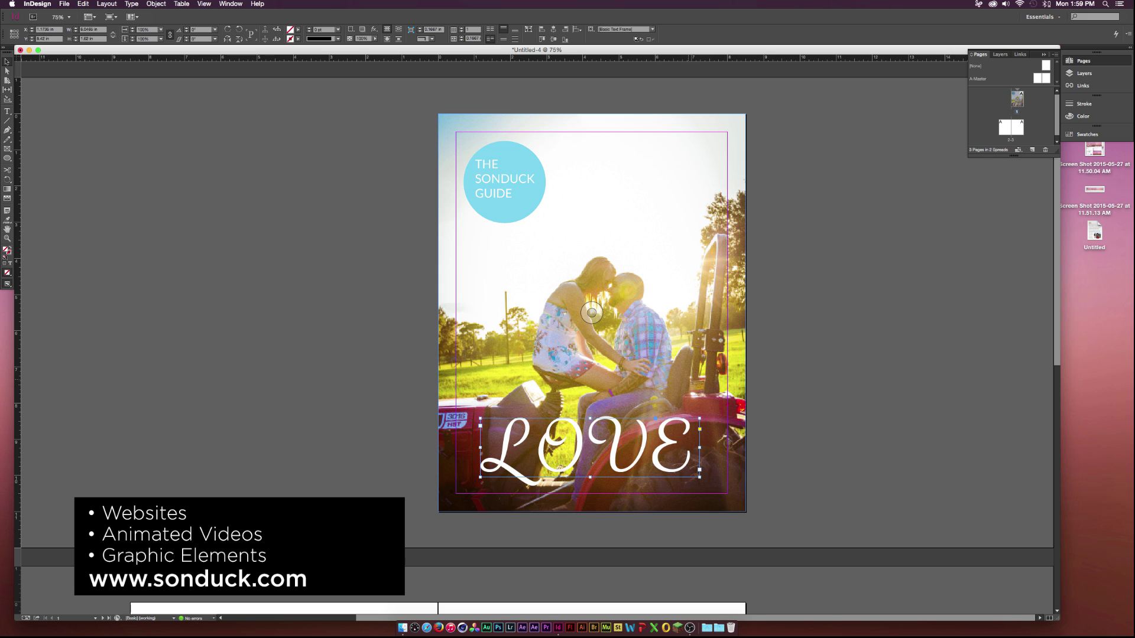
left_click(647, 264, "shift")
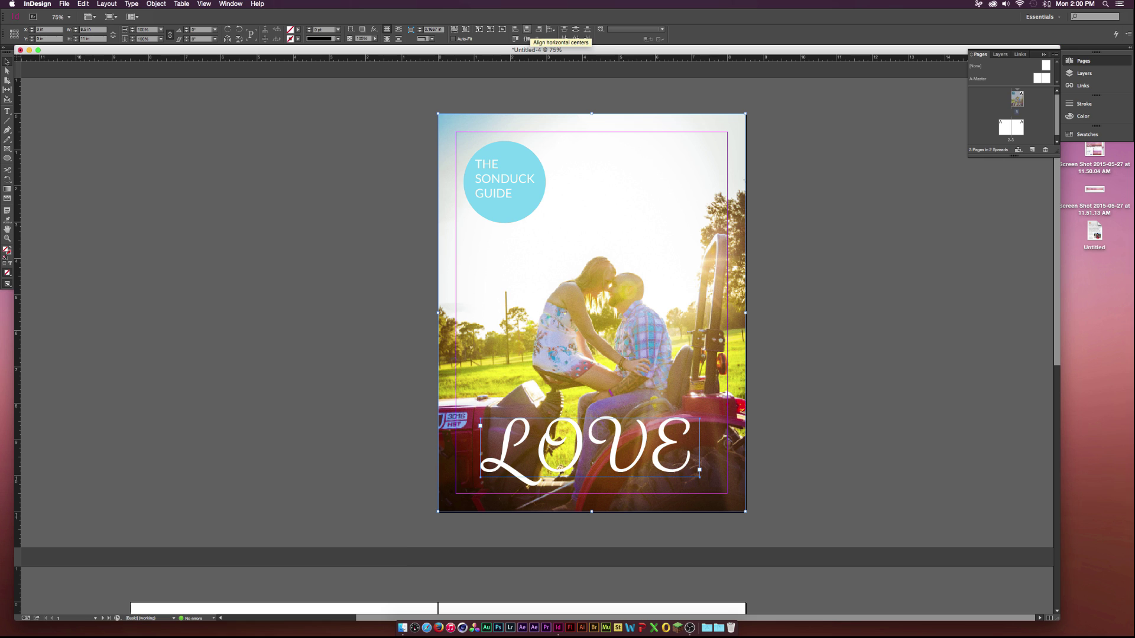
left_click(526, 29)
key("super+shift+a")
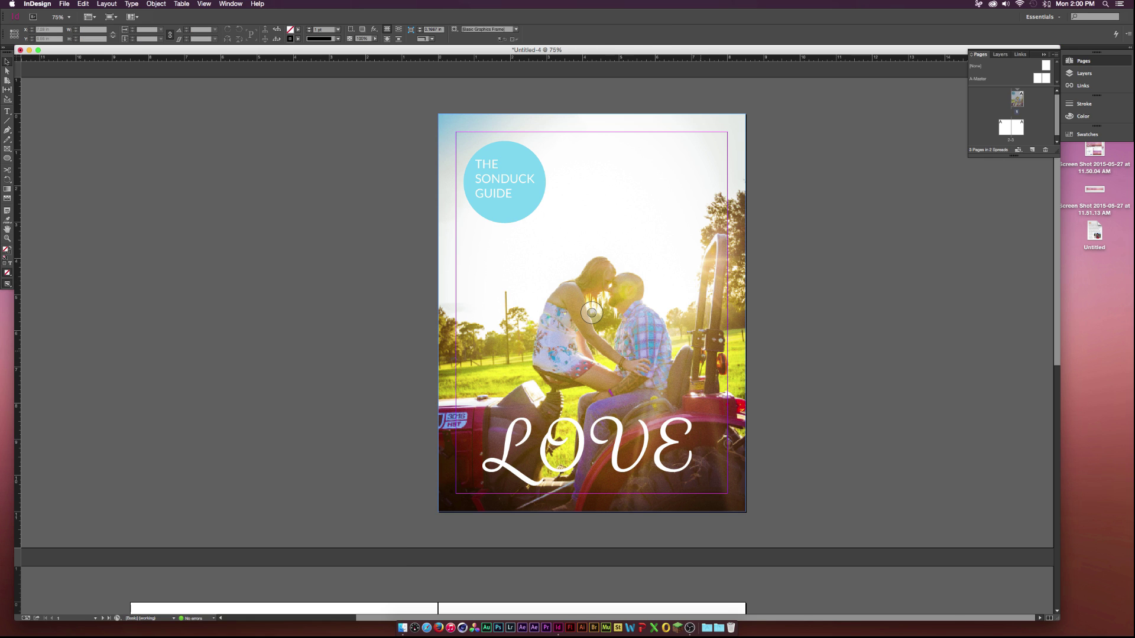
Step: Copy the cover's "LOVE" text frame and paste it near the top of the inner spread's left page
left_click(591, 313)
scroll(532, 337, "down", 8)
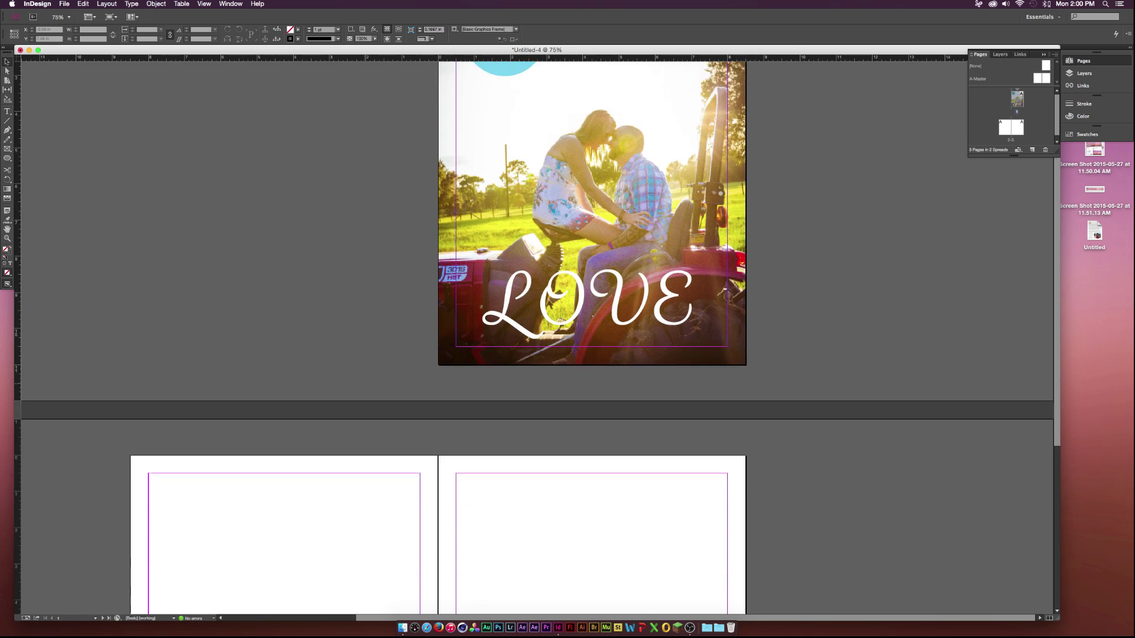
scroll(364, 384, "down", 1)
left_click(358, 366)
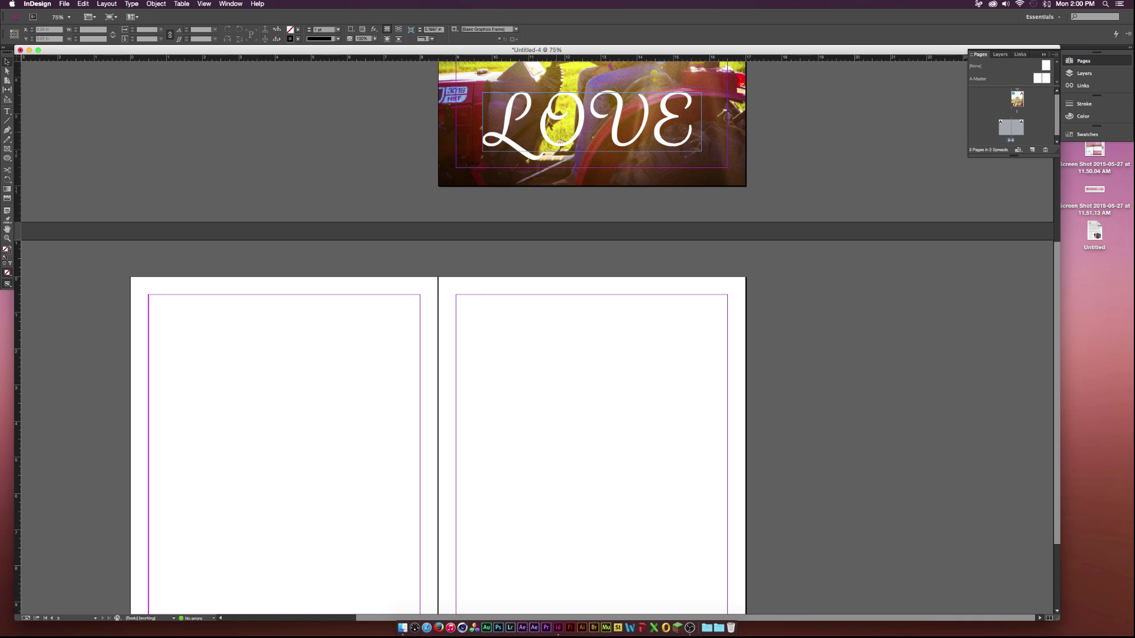
left_click(557, 129)
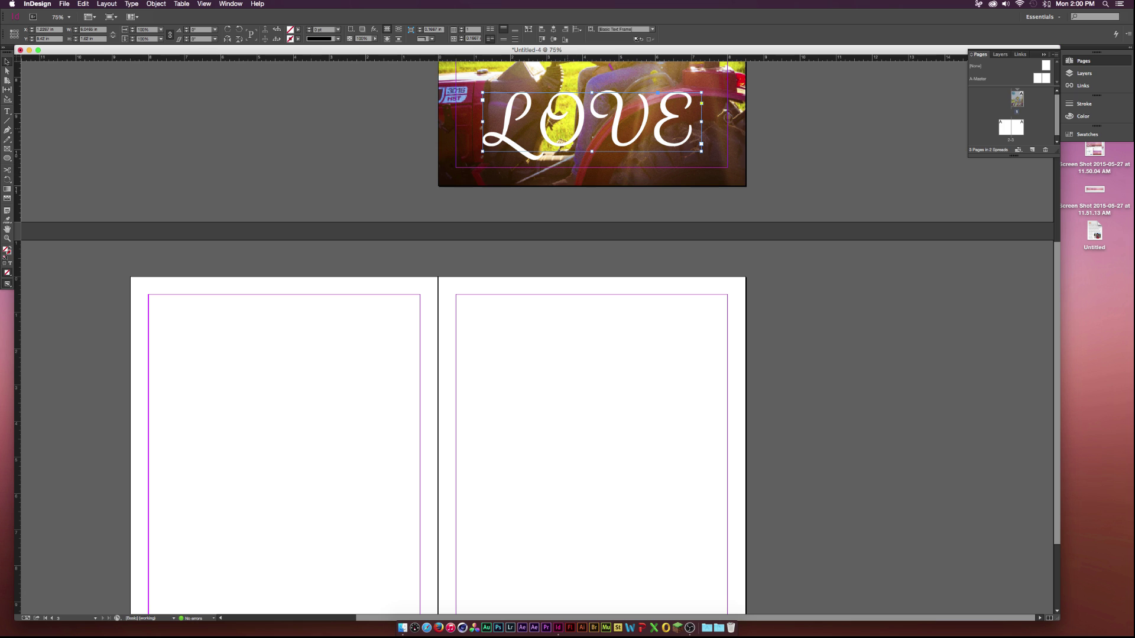
left_click(82, 4)
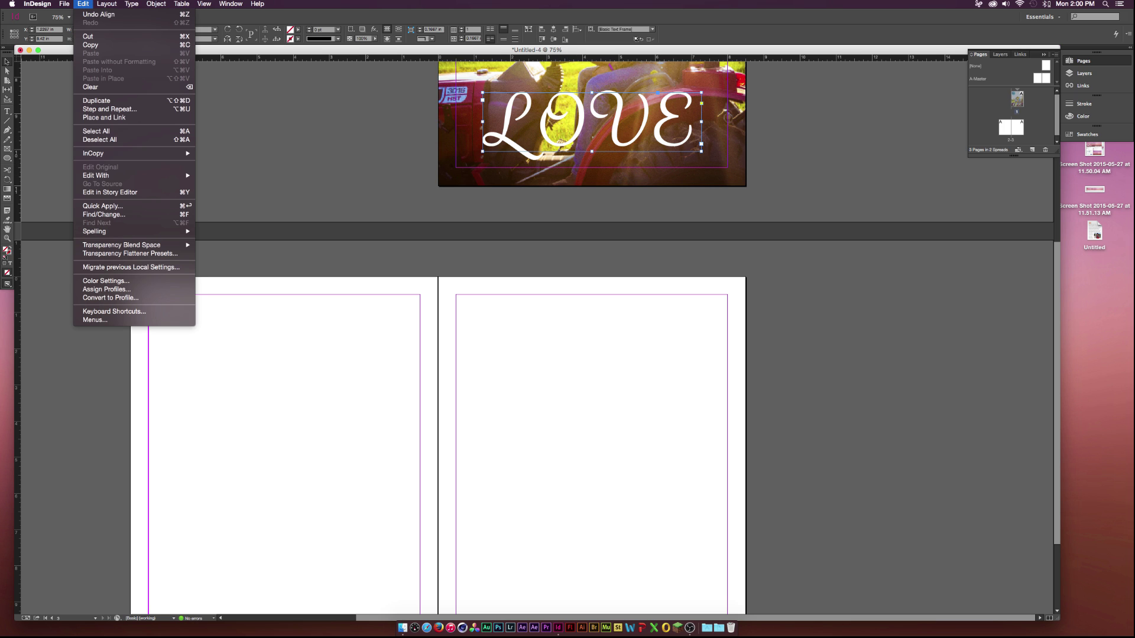
left_click(90, 45)
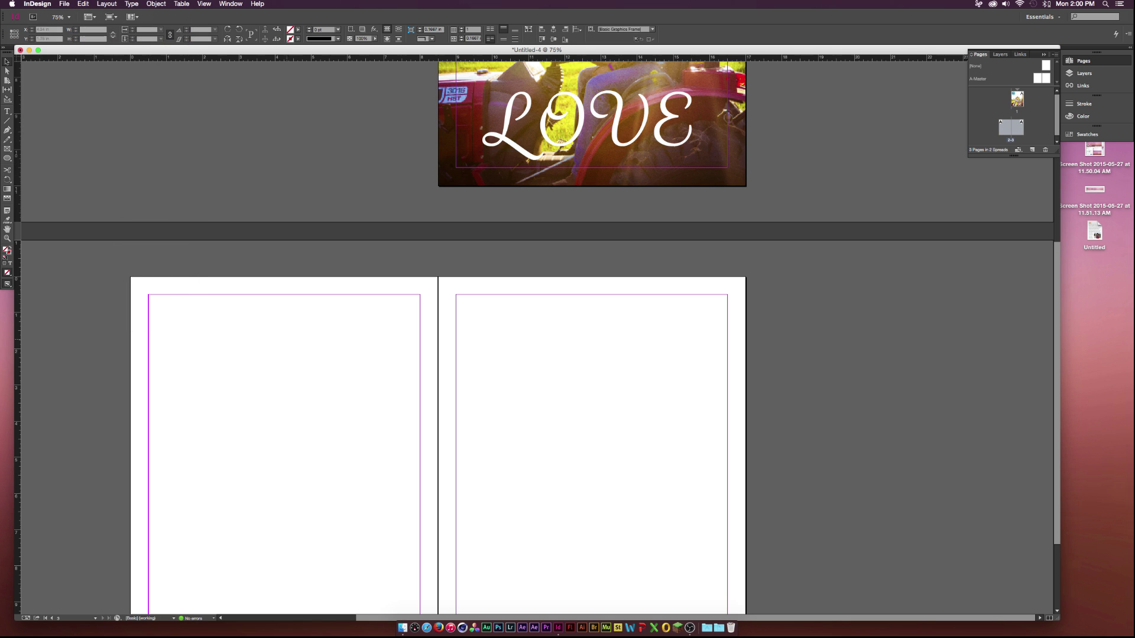
left_click(83, 3)
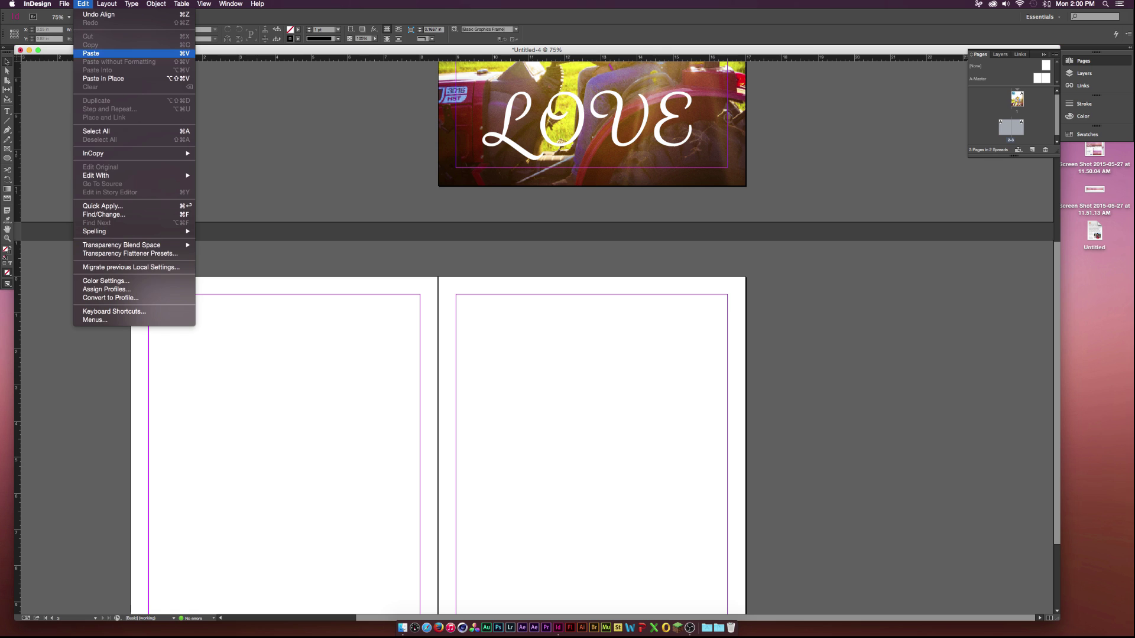
left_click(91, 53)
left_click_drag(522, 424, 269, 349)
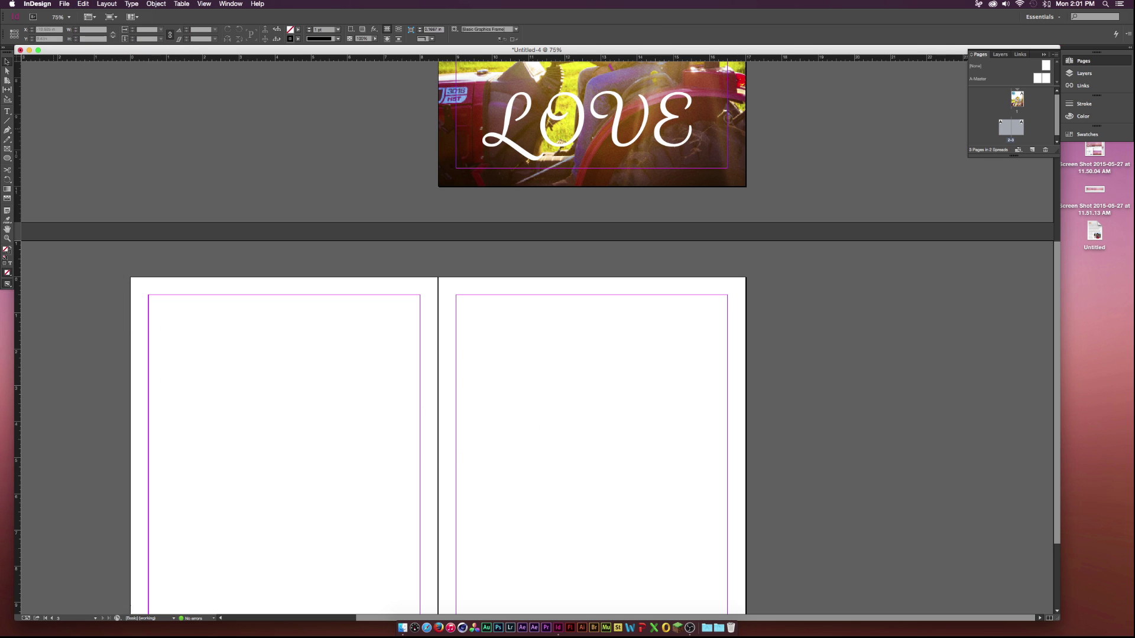
Step: Recolor the pasted "LOVE" text on the left page with hex color ff689a
key("t")
left_click(7, 112)
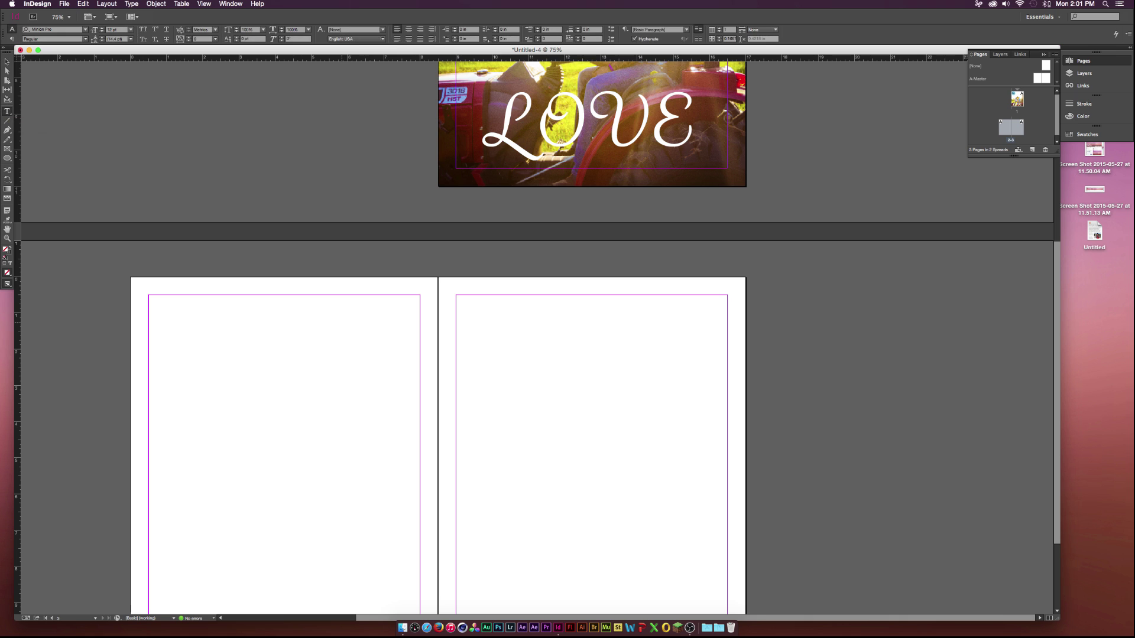
double_click(332, 336)
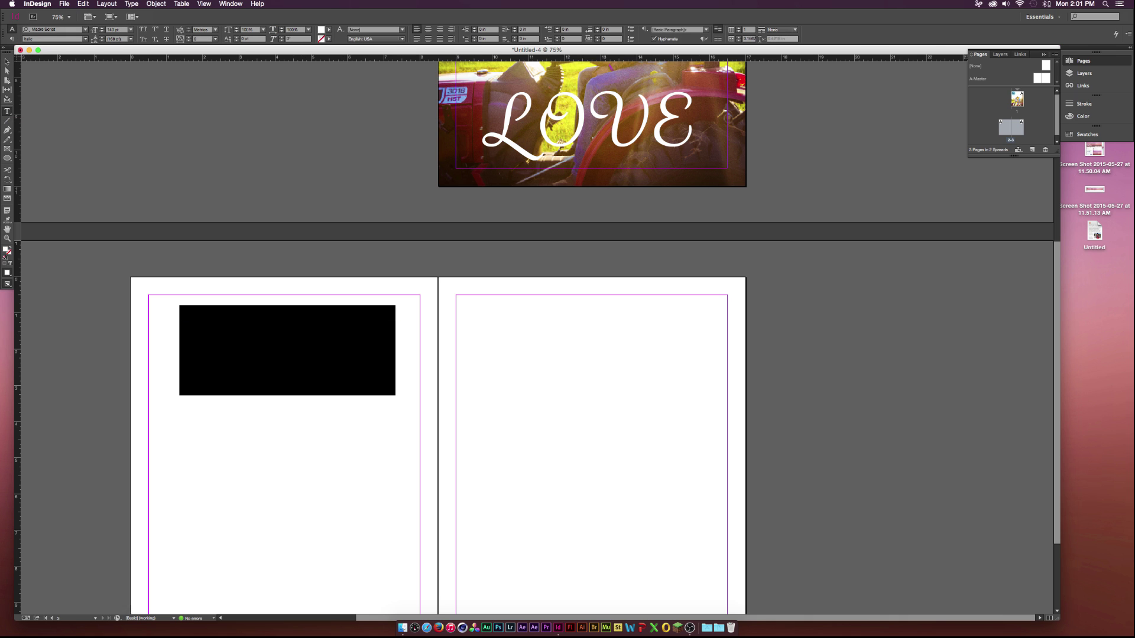
double_click(6, 250)
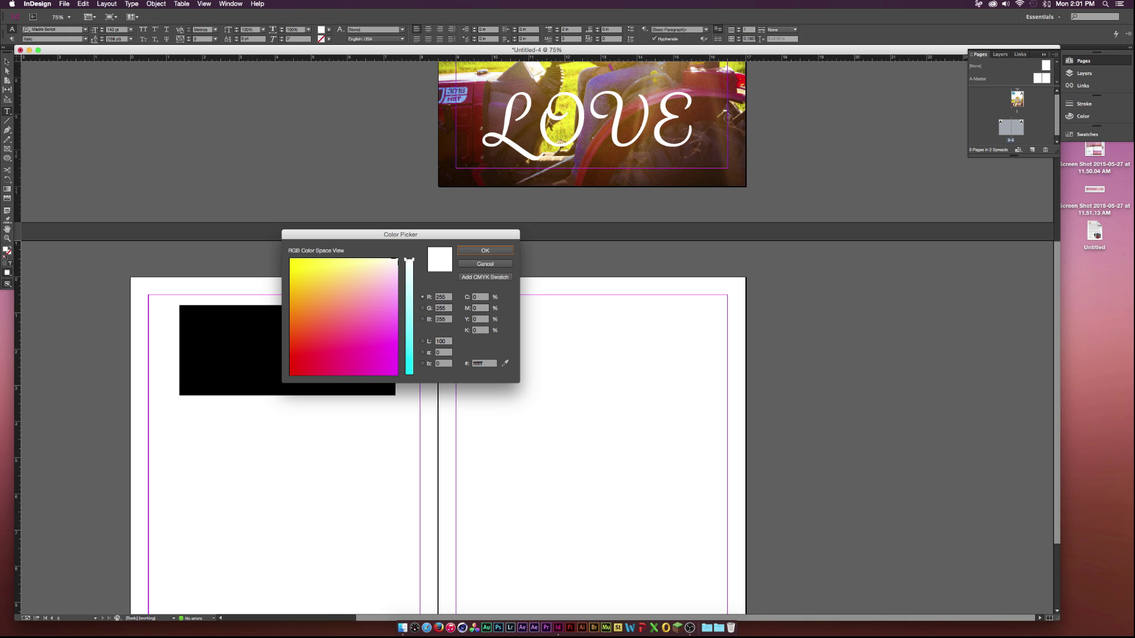
double_click(478, 363)
type("ff689a")
key("Return")
left_click(7, 61)
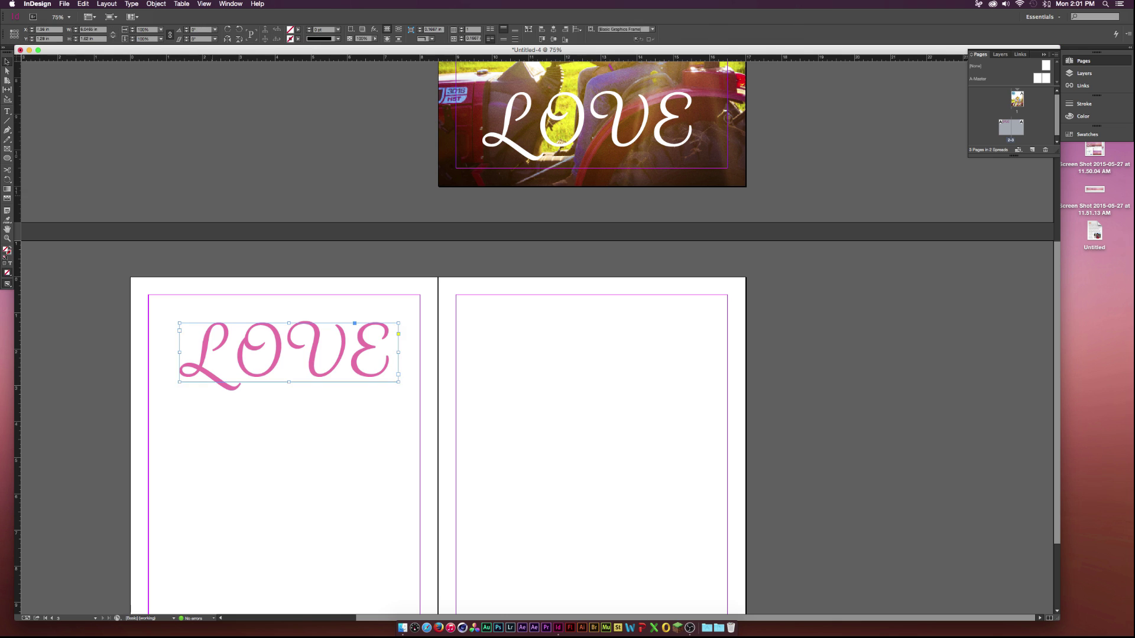
left_click(284, 195)
Step: Preview the Template Text file in Finder's Tut Elements folder and place it in InDesign below the left page's "LOVE" title
scroll(283, 367, "down", 1)
scroll(532, 334, "down", 2)
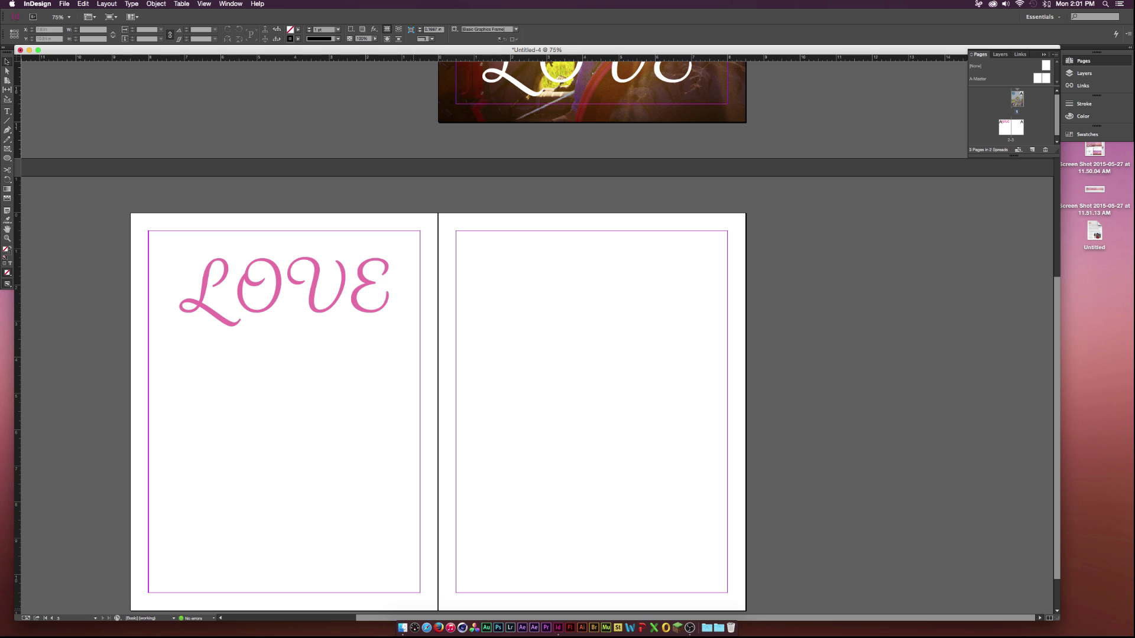
left_click(402, 627)
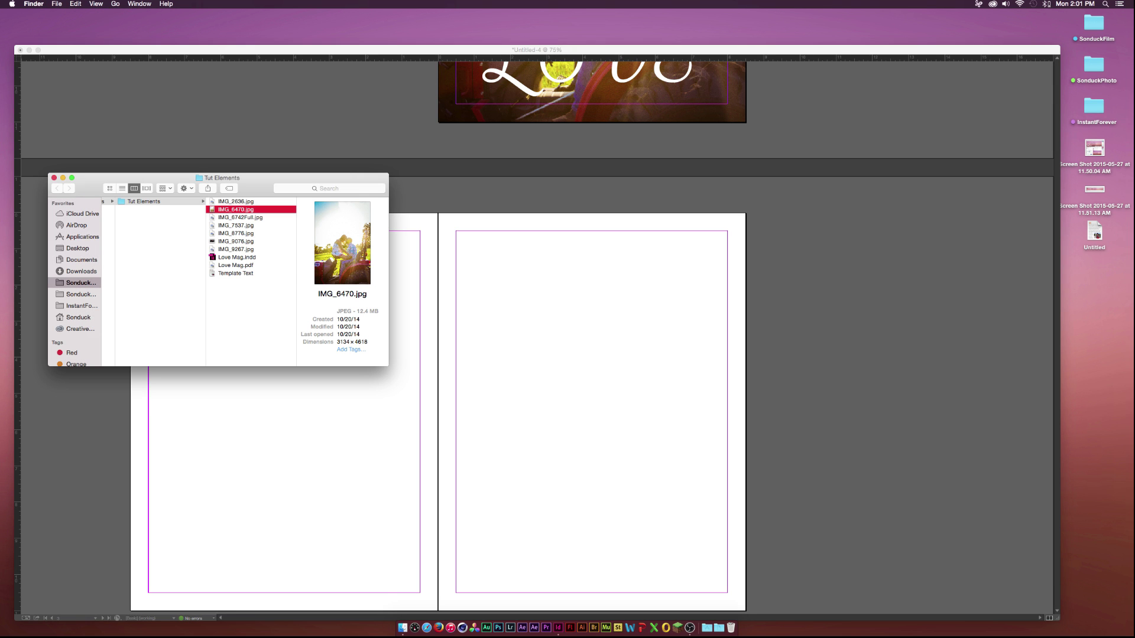
left_click(235, 273)
key("space")
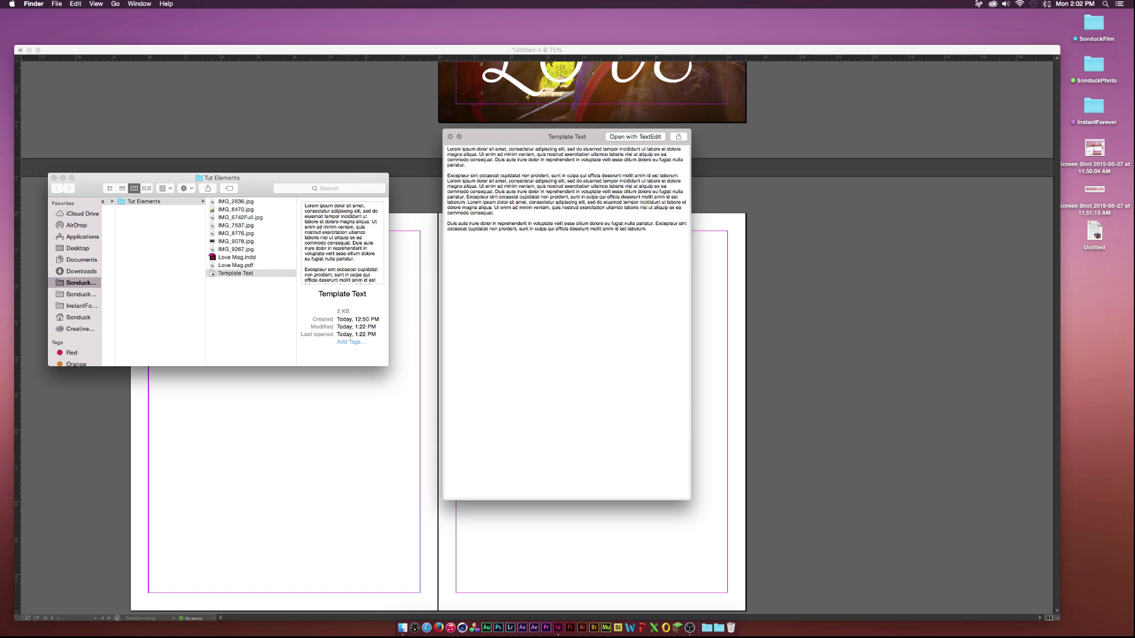
key("space")
left_click_drag(248, 183, 246, 109)
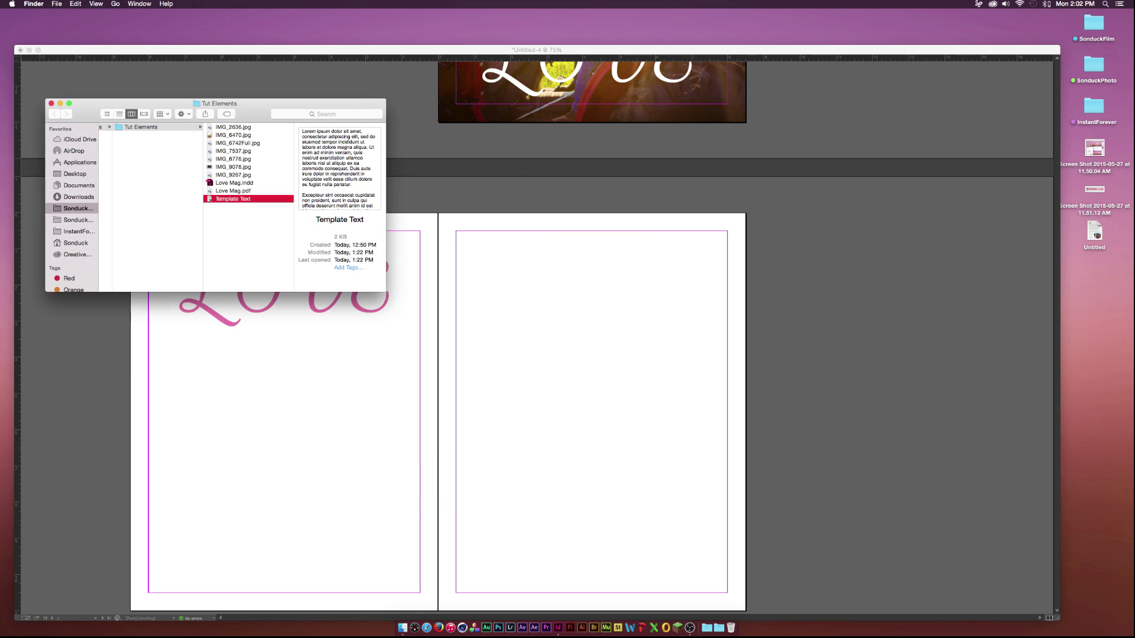
left_click_drag(234, 198, 397, 577)
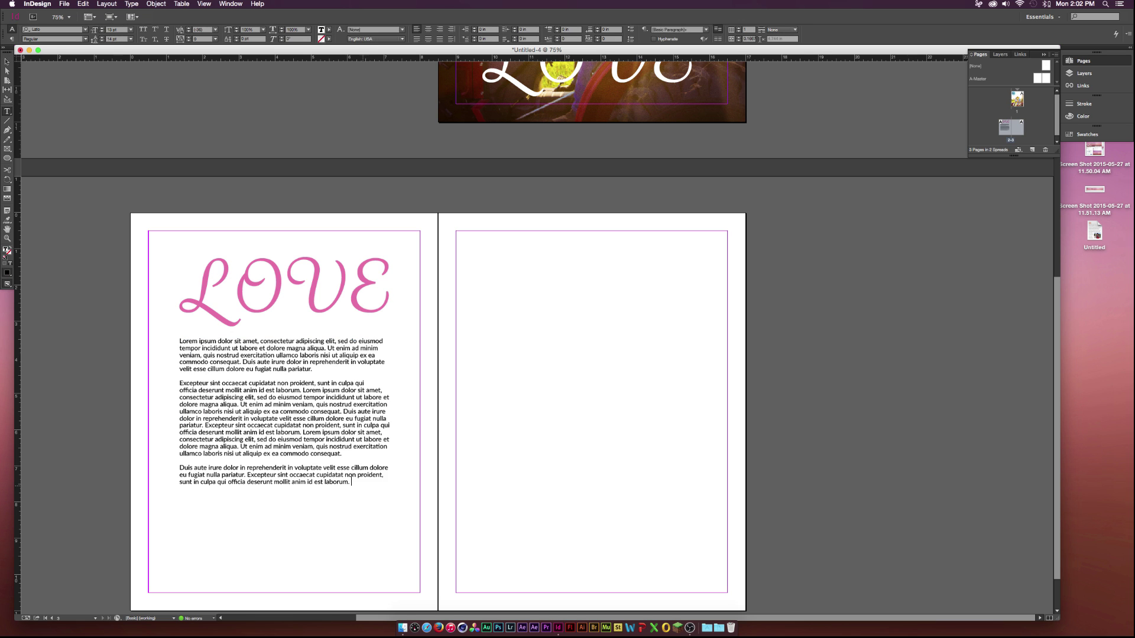
Step: Increase the leading of all the body text on the left page to 17 pt
left_click_drag(351, 481, 176, 332)
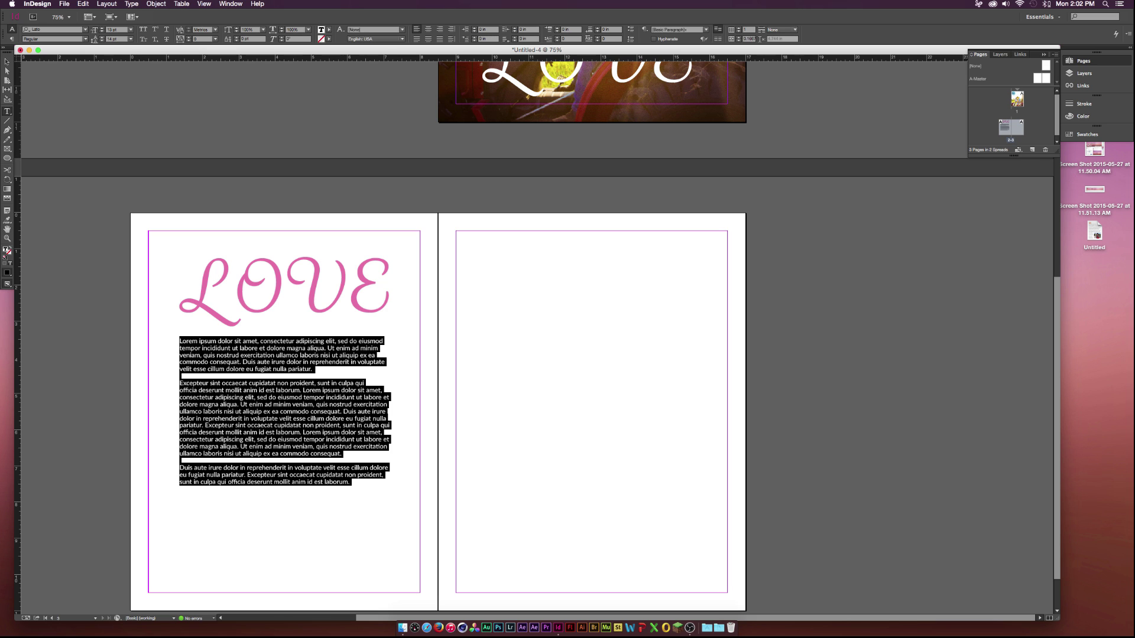
key("alt+Down")
key("alt+Down")
key("alt+Down")
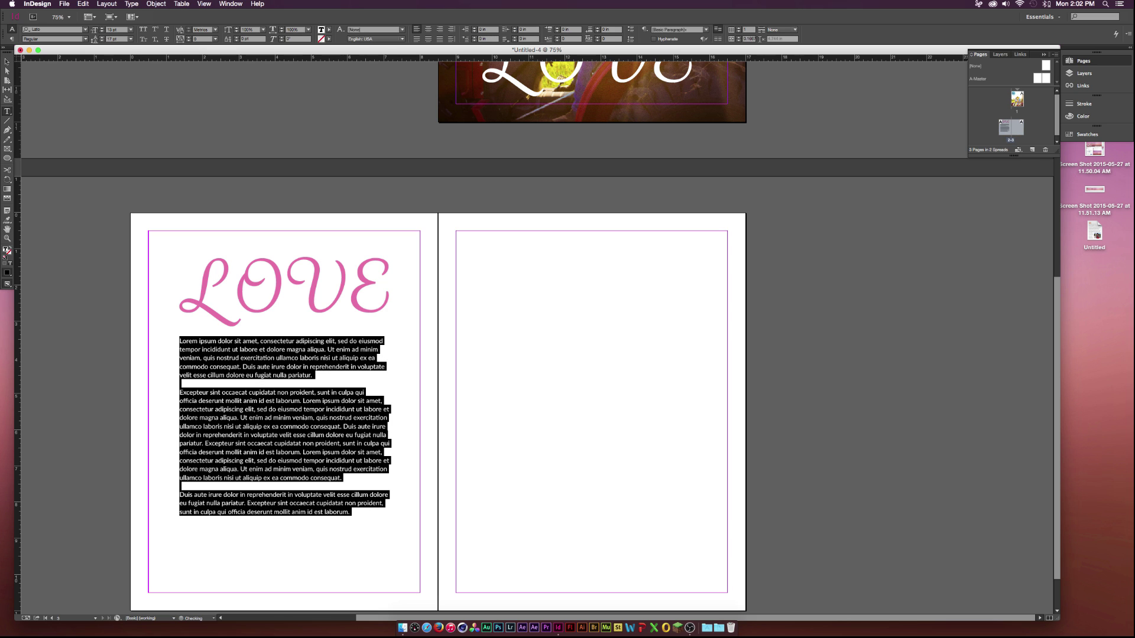
left_click(241, 370)
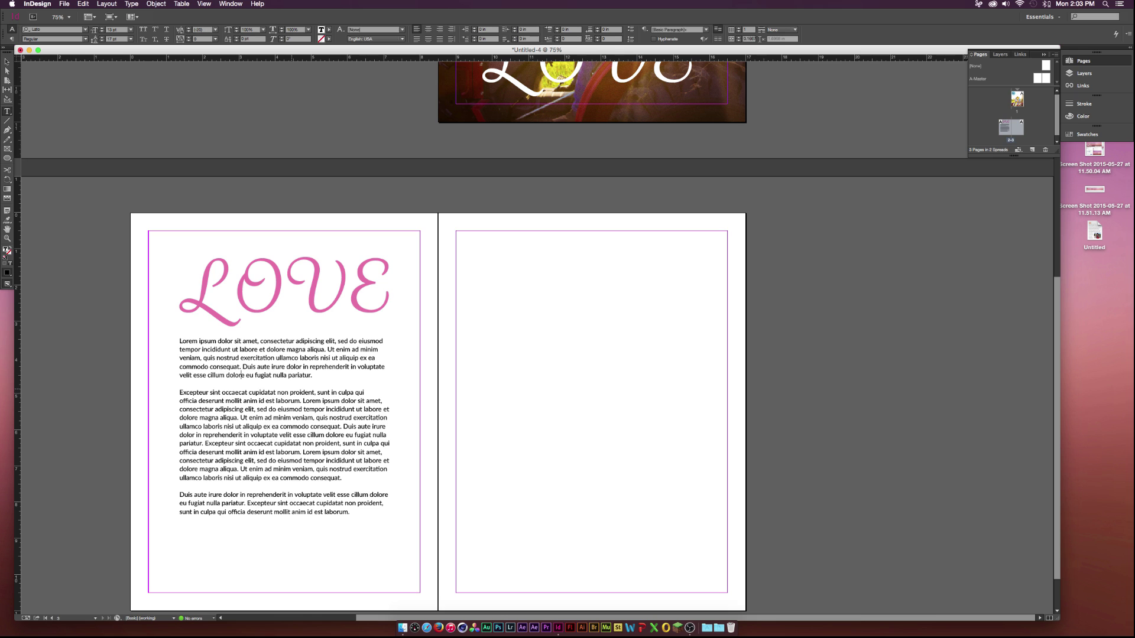
Step: Move the body text frame slightly lower, widening the gap beneath the "LOVE" title
scroll(241, 375, "down", 2)
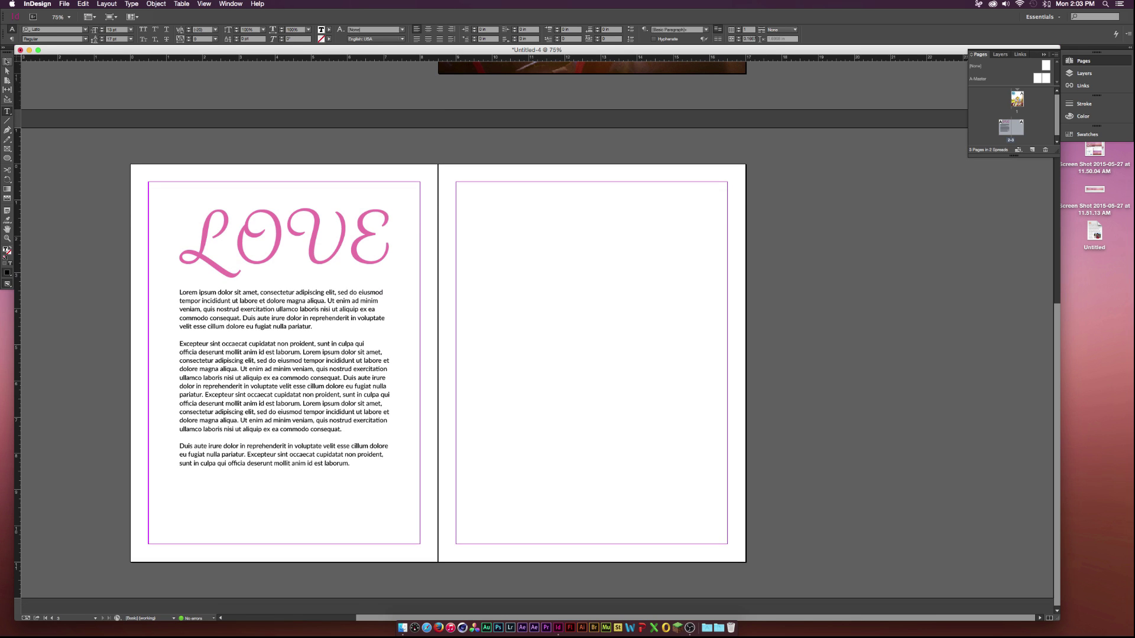
left_click(7, 61)
left_click_drag(272, 417, 272, 446)
left_click(461, 145)
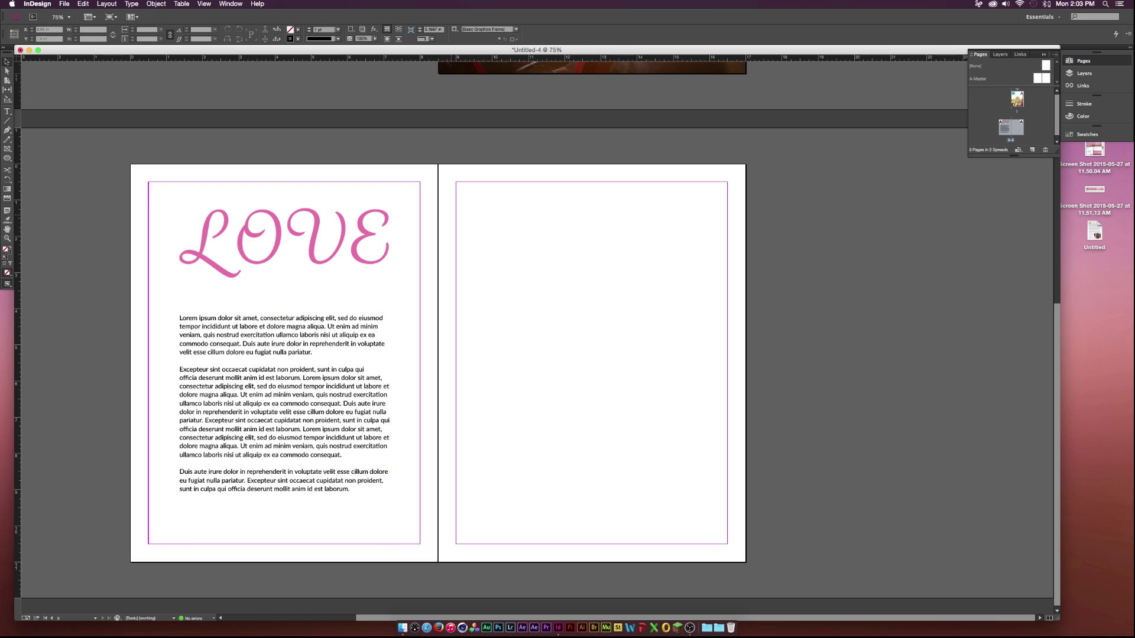
Step: Draw a rectangular frame about 4.8 × 2.8 in from the right page's upper inner corner and give it the default black stroke
key("super+minus")
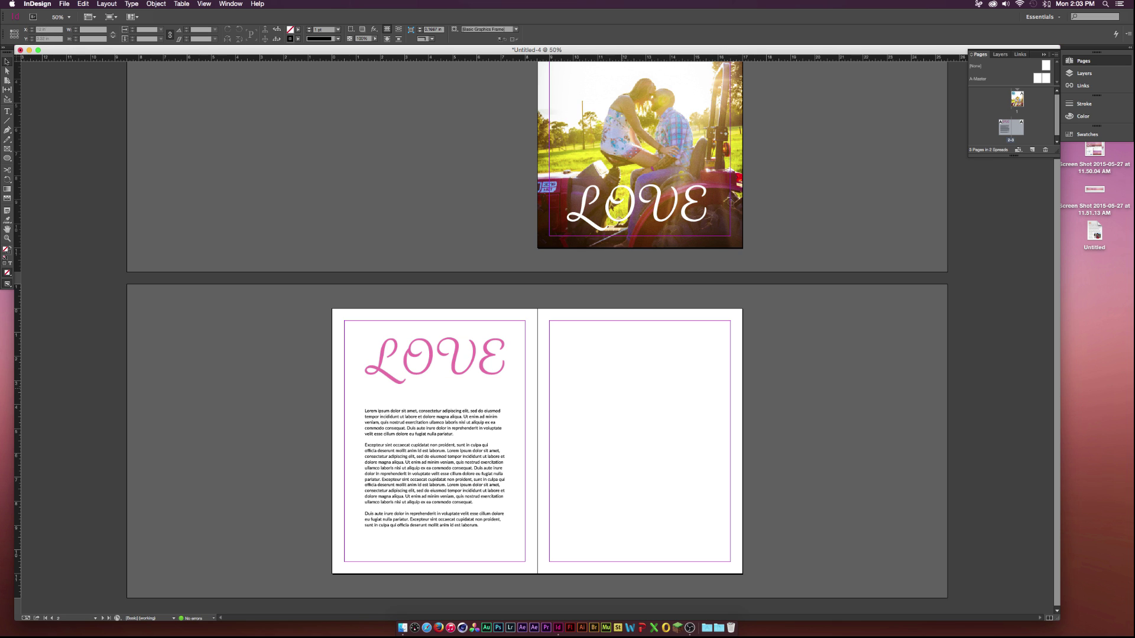
key("super+1")
scroll(523, 393, "right", 4)
scroll(523, 392, "down", 2)
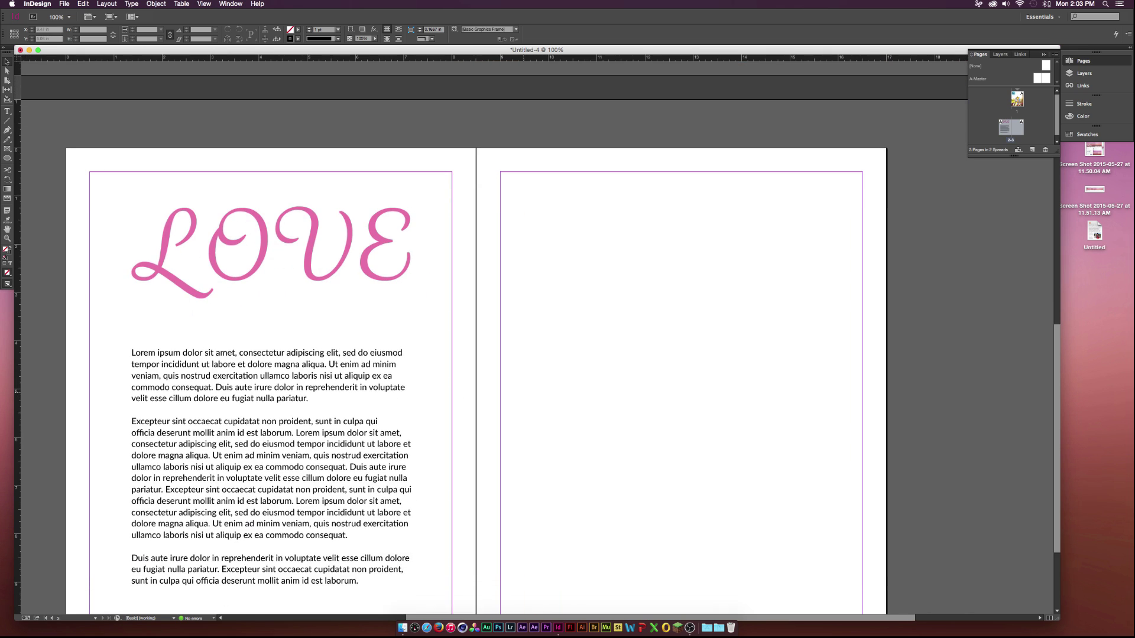
key("f")
key("super+minus")
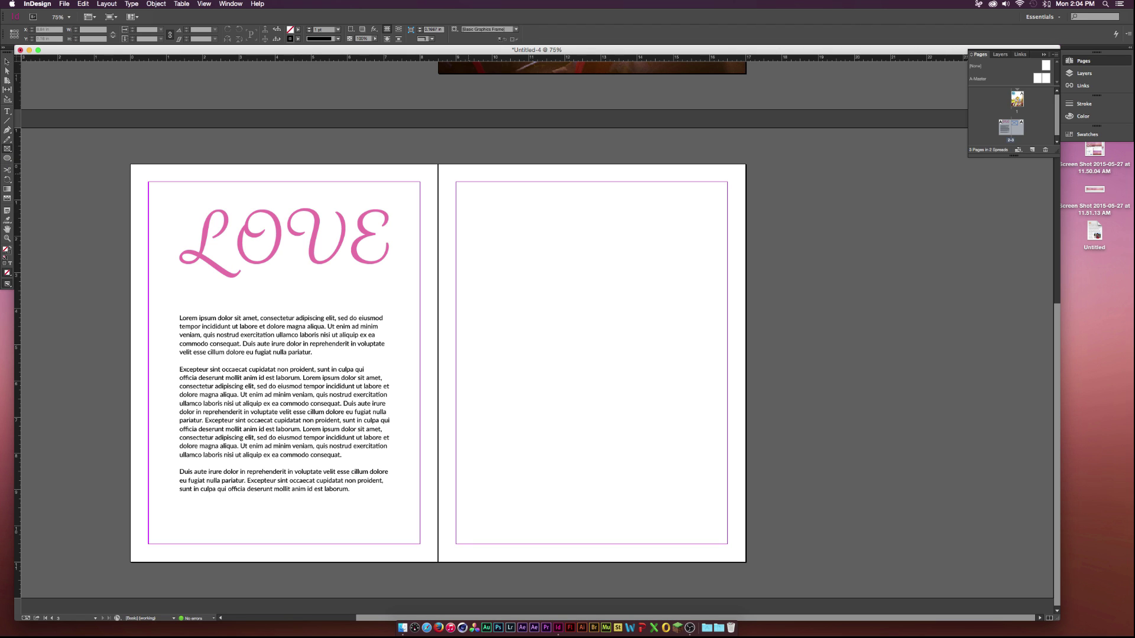
left_click_drag(438, 164, 613, 267)
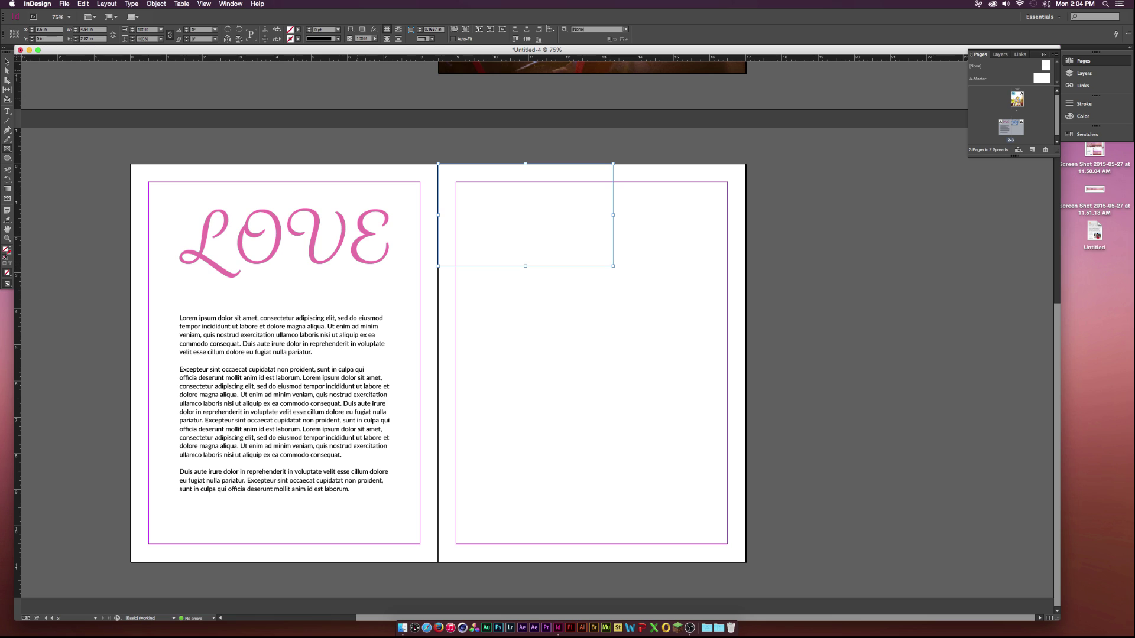
key("d")
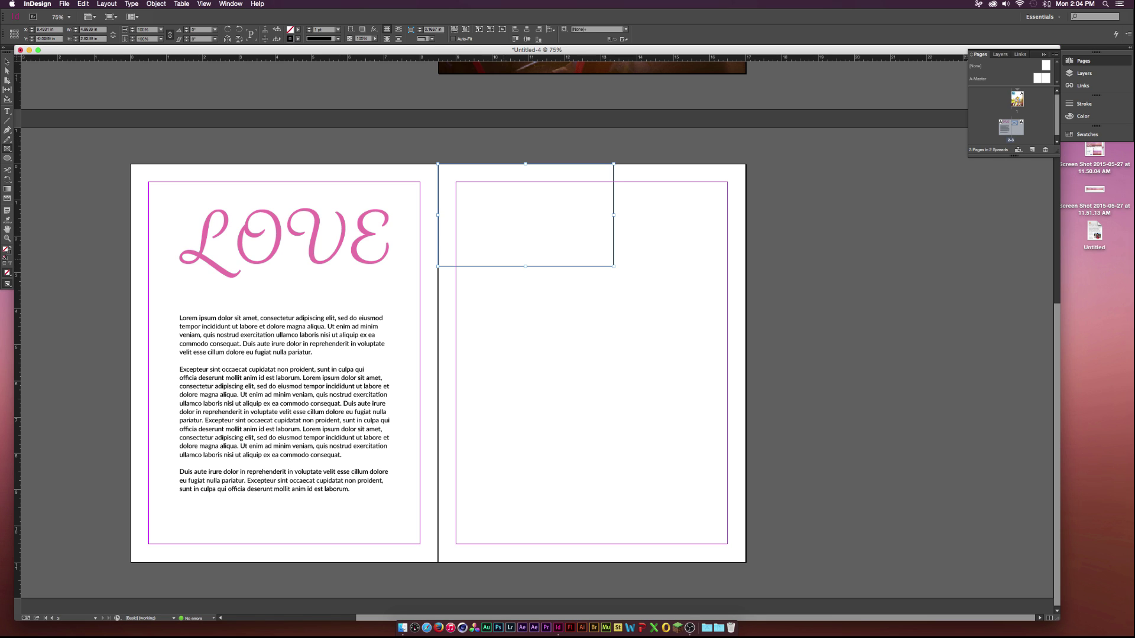
Step: Duplicate the rectangular frame and align the copy directly beneath the original with a narrow gap
left_click(6, 61)
left_click(541, 241)
left_click(540, 266)
key("super+c")
key("super+v")
left_click_drag(546, 313, 544, 294)
key("super+equal")
key("super+equal")
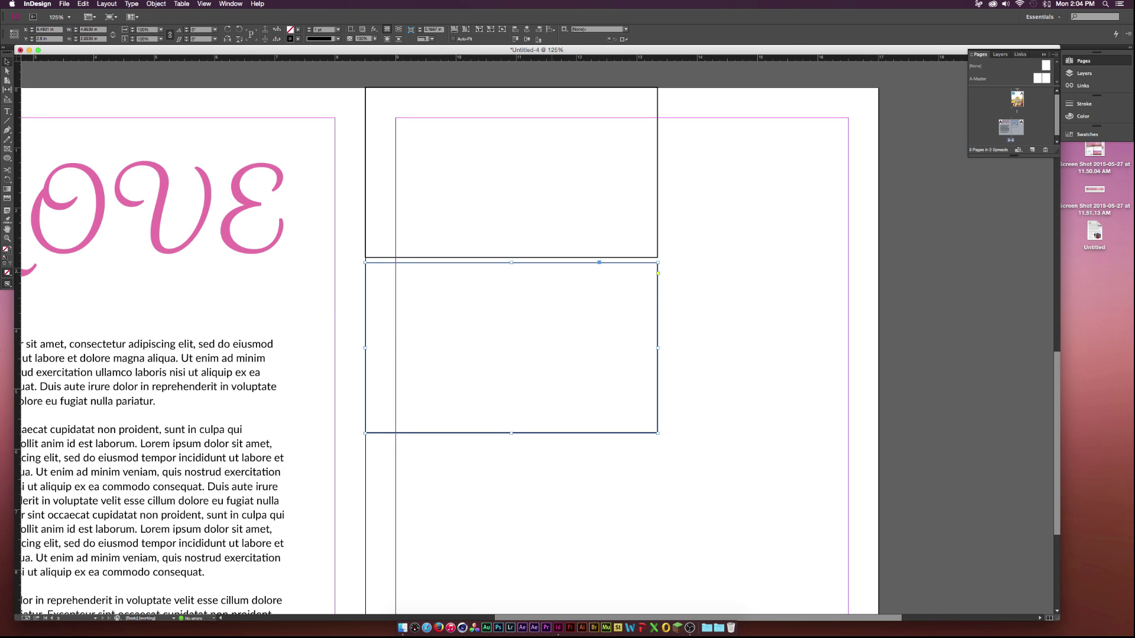
key("Up")
Step: Narrow both stacked frames together to about 4.6 in wide by pulling in their outer edge
left_click(551, 257)
left_click(587, 262, "shift")
left_click(510, 345, "shift")
left_click_drag(657, 259, 642, 259)
left_click(674, 224)
left_click(642, 178)
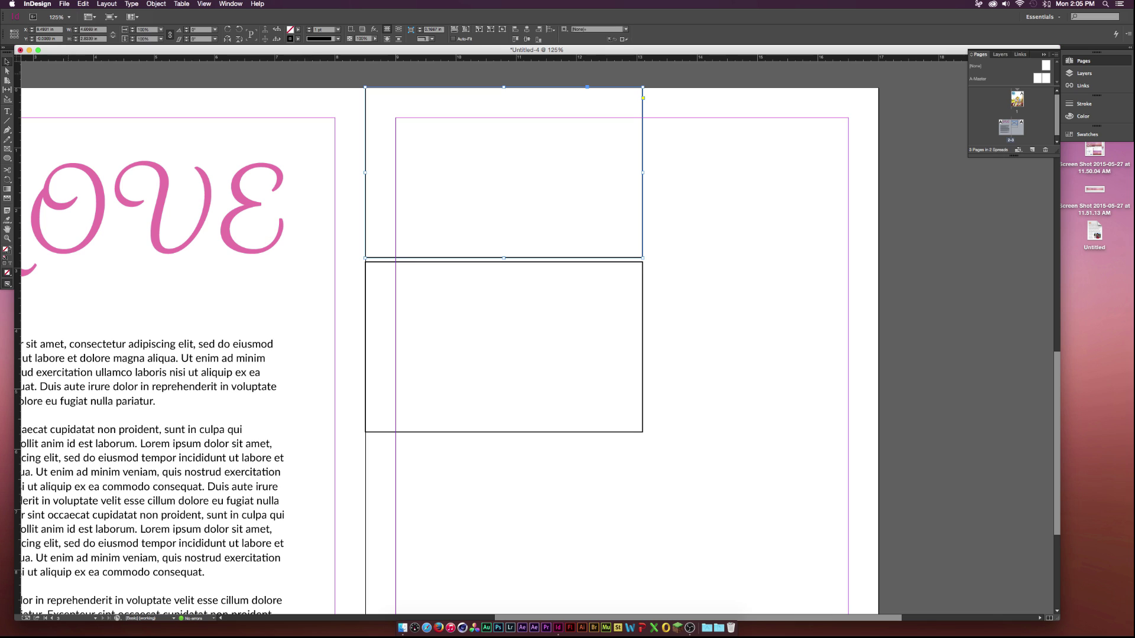
Step: Draw a tall frame about 3.9 × 5.7 in beside the two stacked frames, reaching the outer page edge with a narrow gap between
left_click(7, 148)
left_click_drag(646, 432, 879, 96)
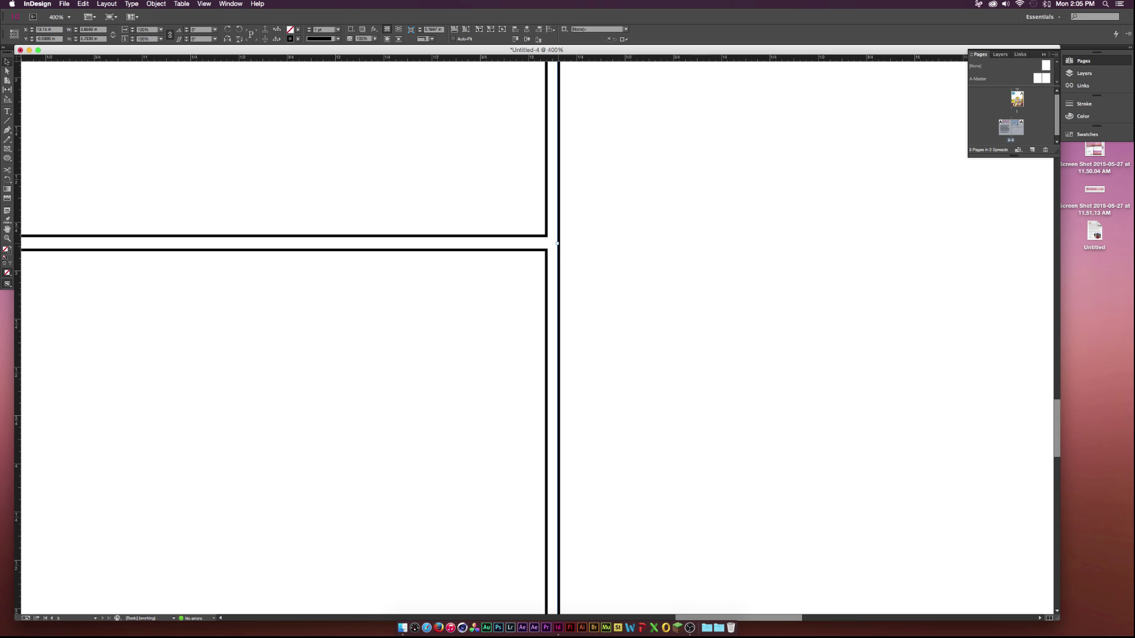
left_click_drag(557, 243, 558, 243)
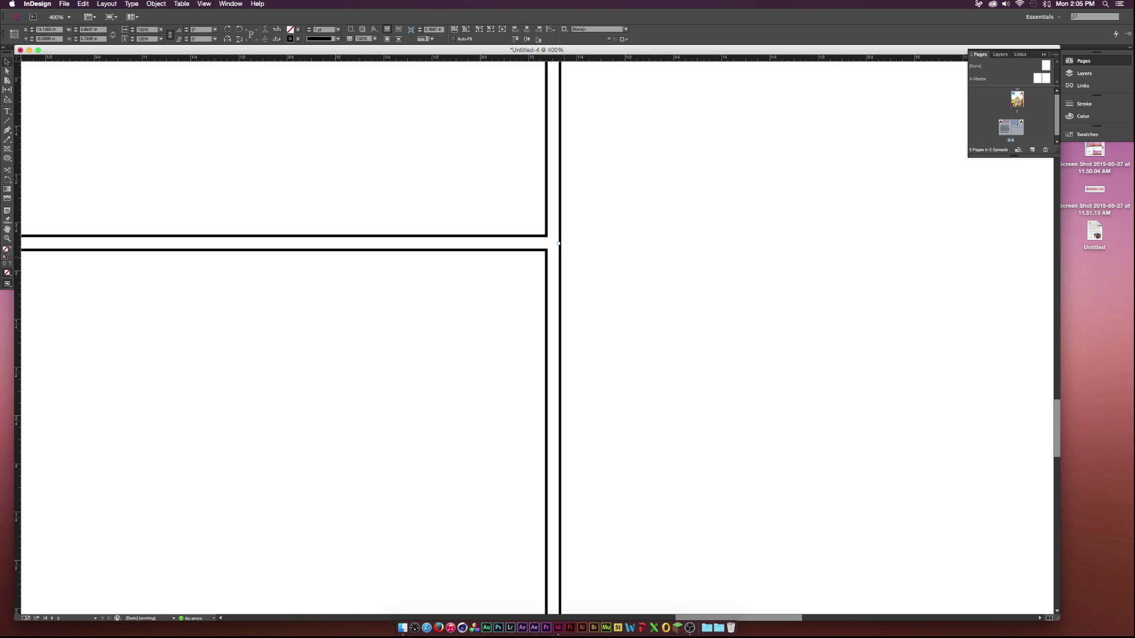
scroll(563, 257, "down", 5)
scroll(555, 265, "down", 1)
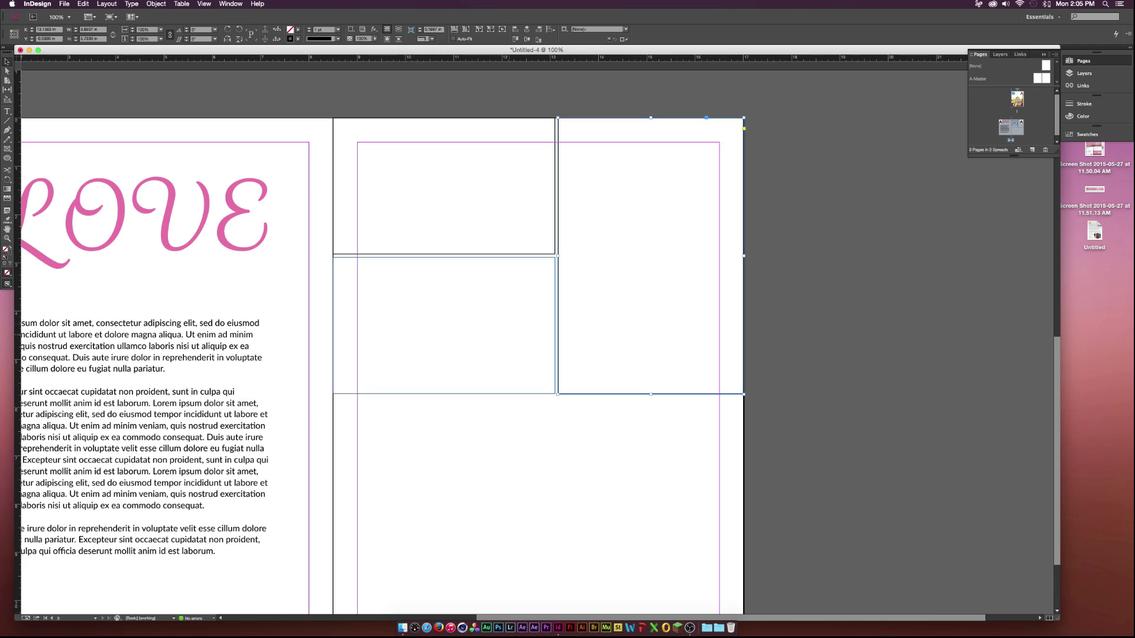
scroll(511, 364, "down", 1)
scroll(511, 364, "down", 1)
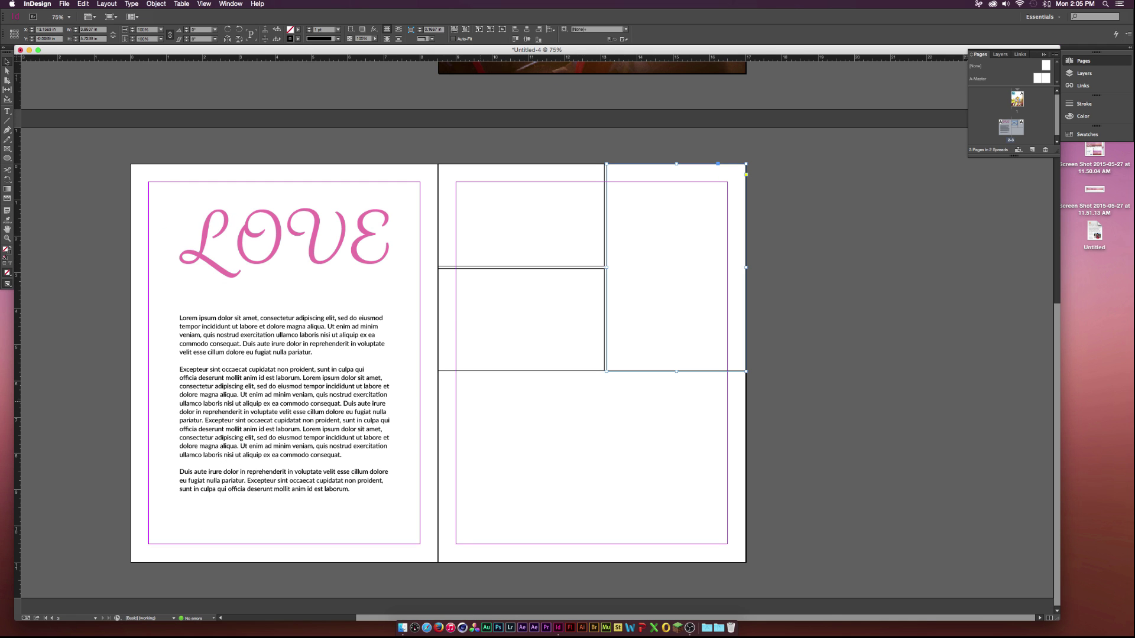
Step: Duplicate the three-frame arrangement into the right page's lower half and flip the copy so its tall frame sits on the spine side
left_click_drag(481, 402, 750, 171)
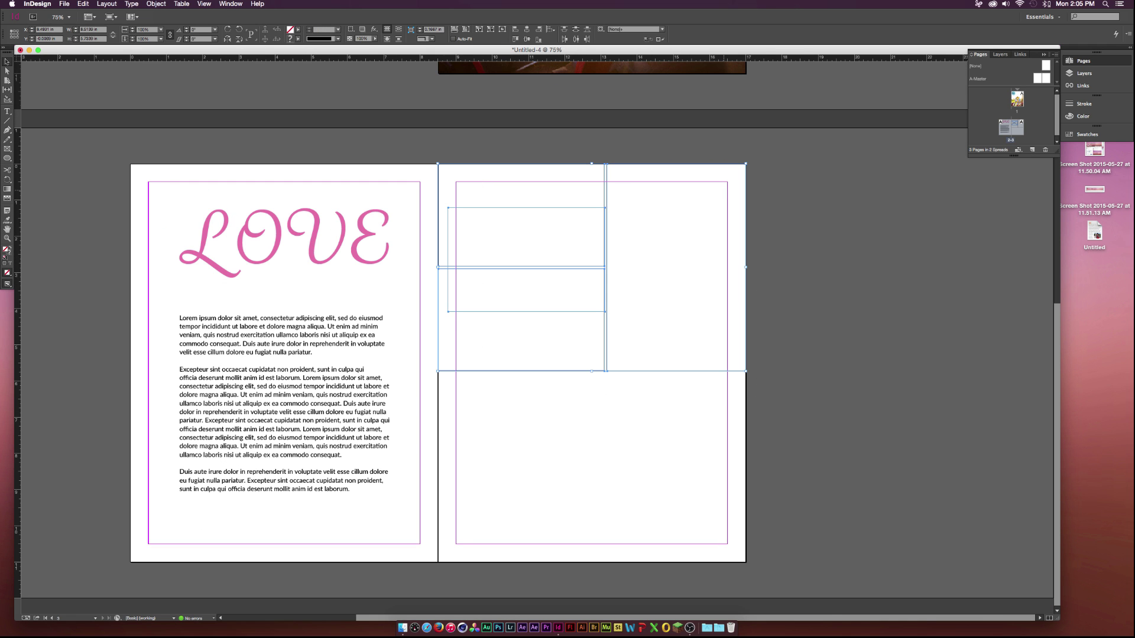
key("super+v")
left_click_drag(602, 365, 658, 478)
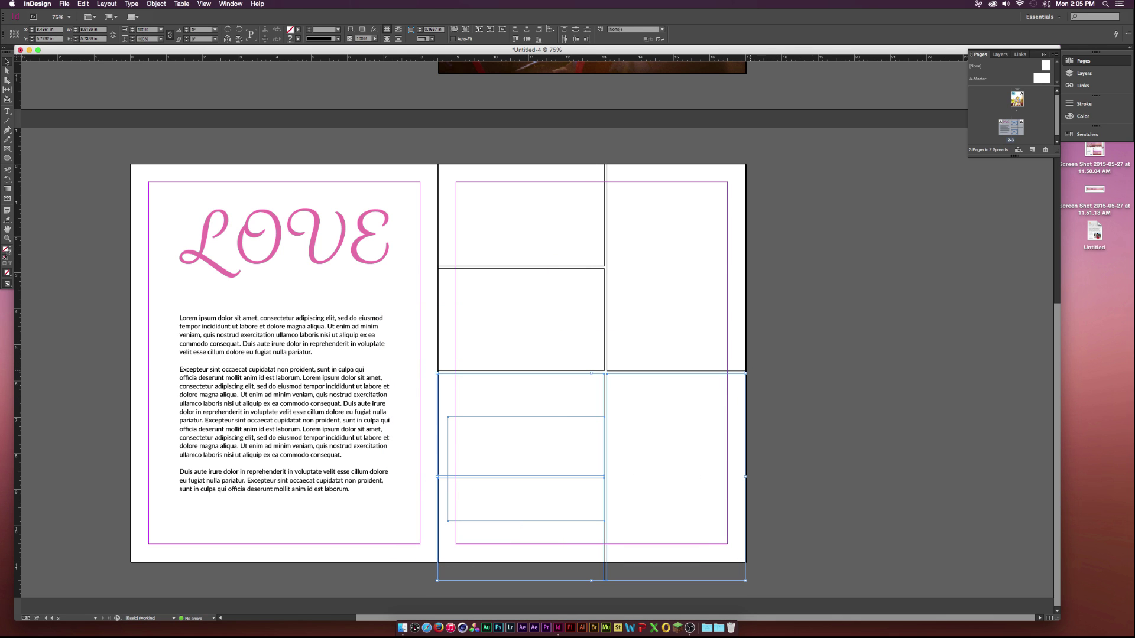
left_click(798, 428)
left_click_drag(798, 427, 498, 535)
left_click_drag(749, 370, 392, 531)
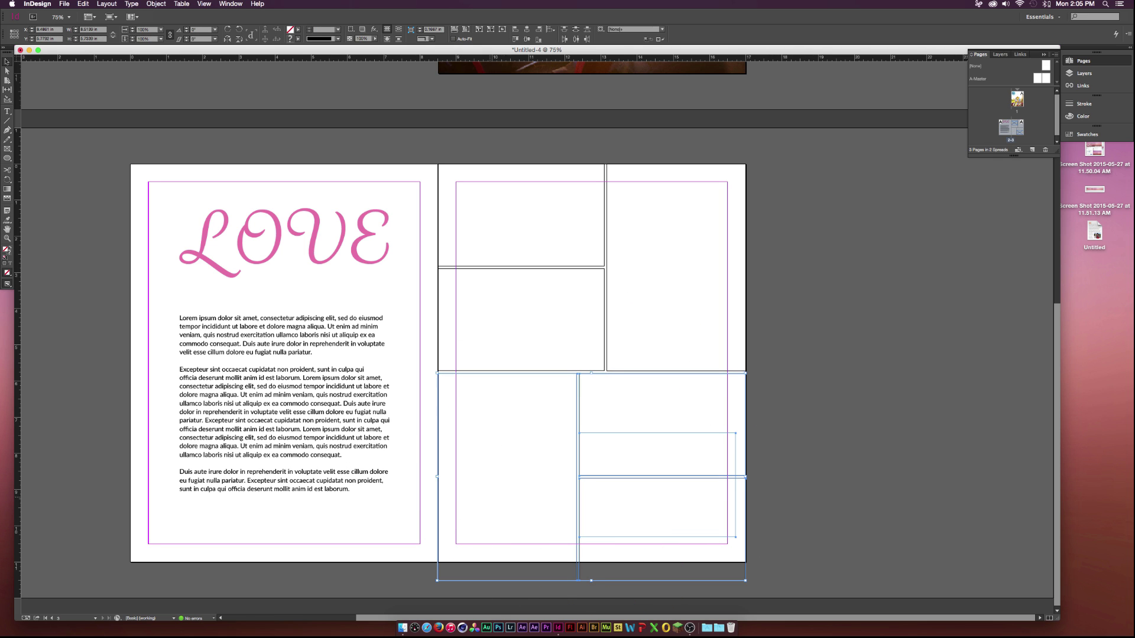
Step: Place IMG_7537.jpg from the Tut Elements folder into the right page's uppermost spine-side frame and fill the frame proportionally
left_click(392, 531)
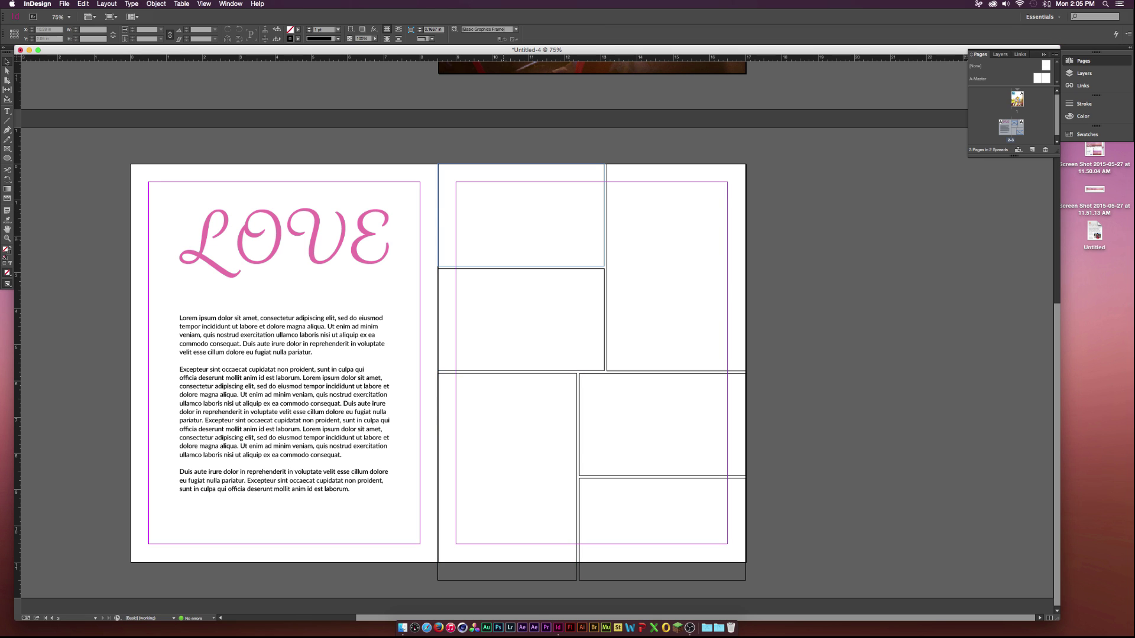
left_click(503, 239)
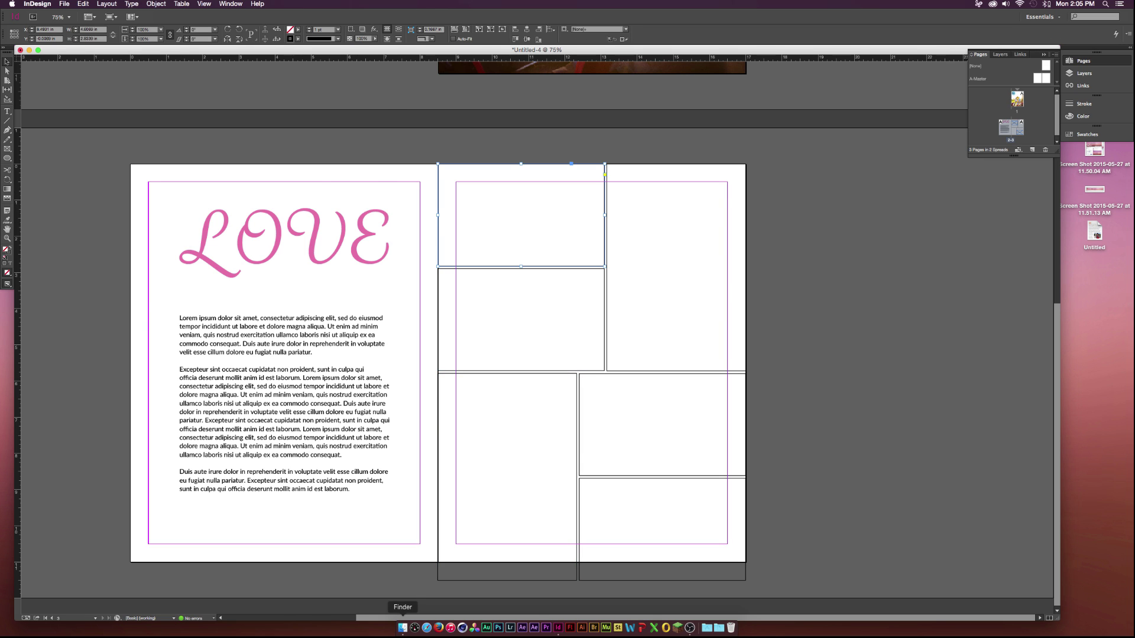
left_click(403, 628)
left_click(233, 127)
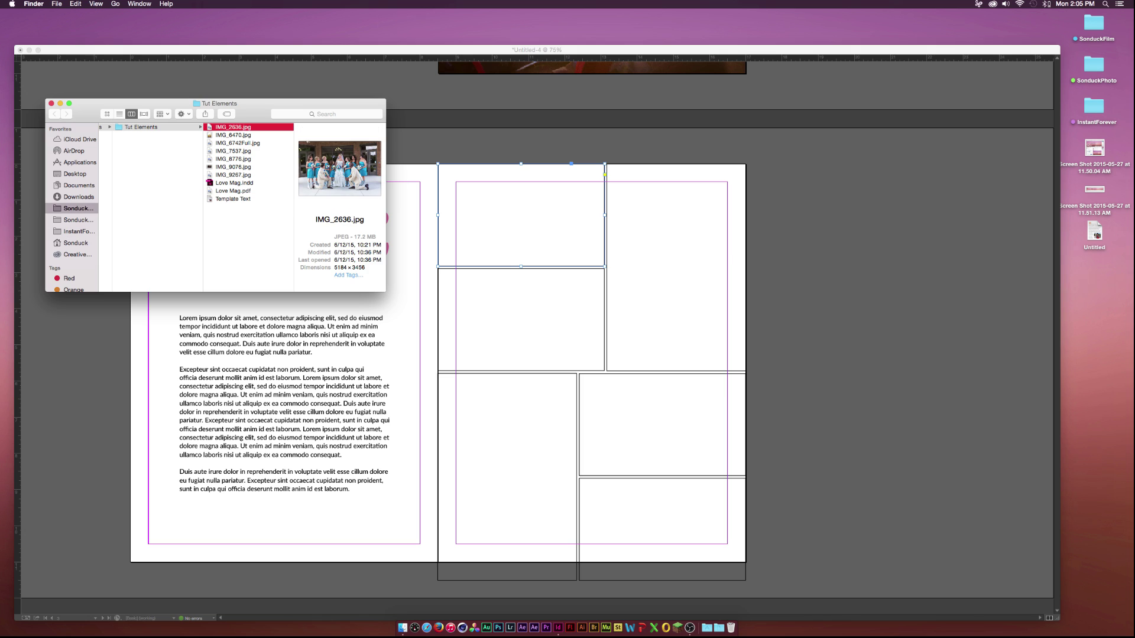
key("Down")
key("Down")
key("Down")
key("Down")
key("Down")
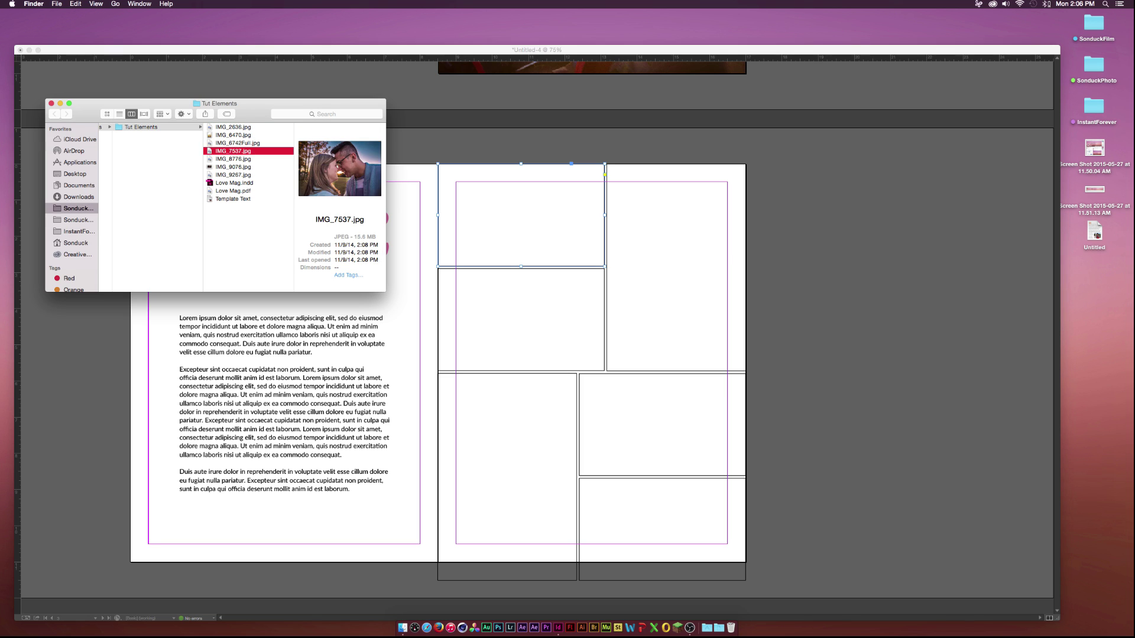
key("Up")
key("Up")
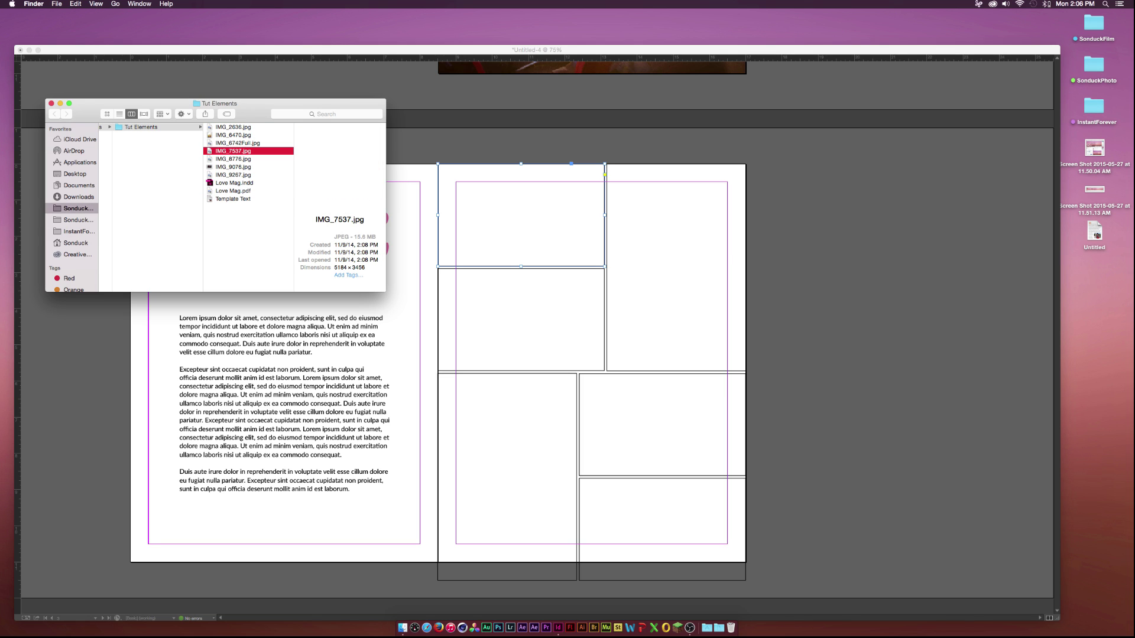
left_click_drag(233, 151, 520, 215)
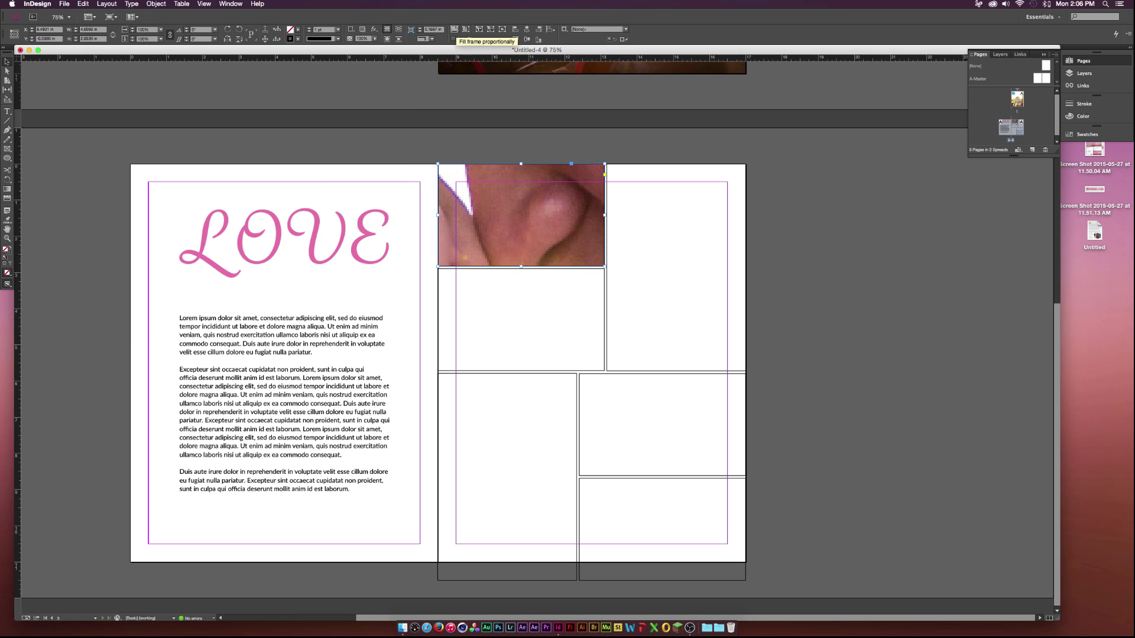
left_click(453, 29)
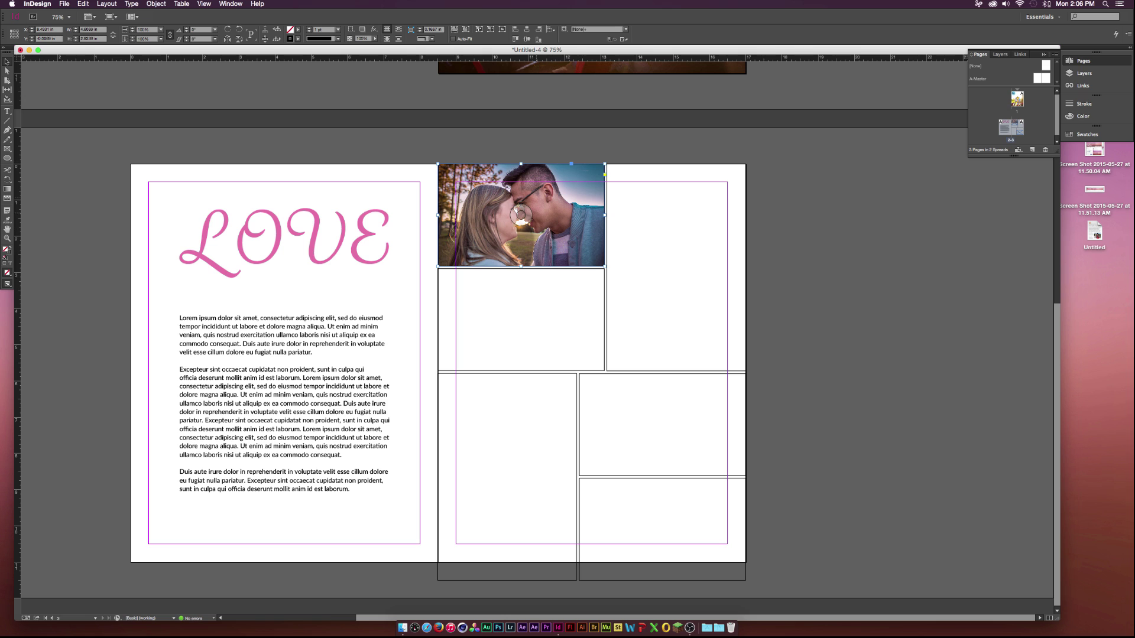
key("super+shift+a")
Step: Place IMG_8776.jpg from the Tut Elements folder into the frame directly beneath the close-up couple photo and fill the frame proportionally
left_click(521, 320)
left_click(403, 628)
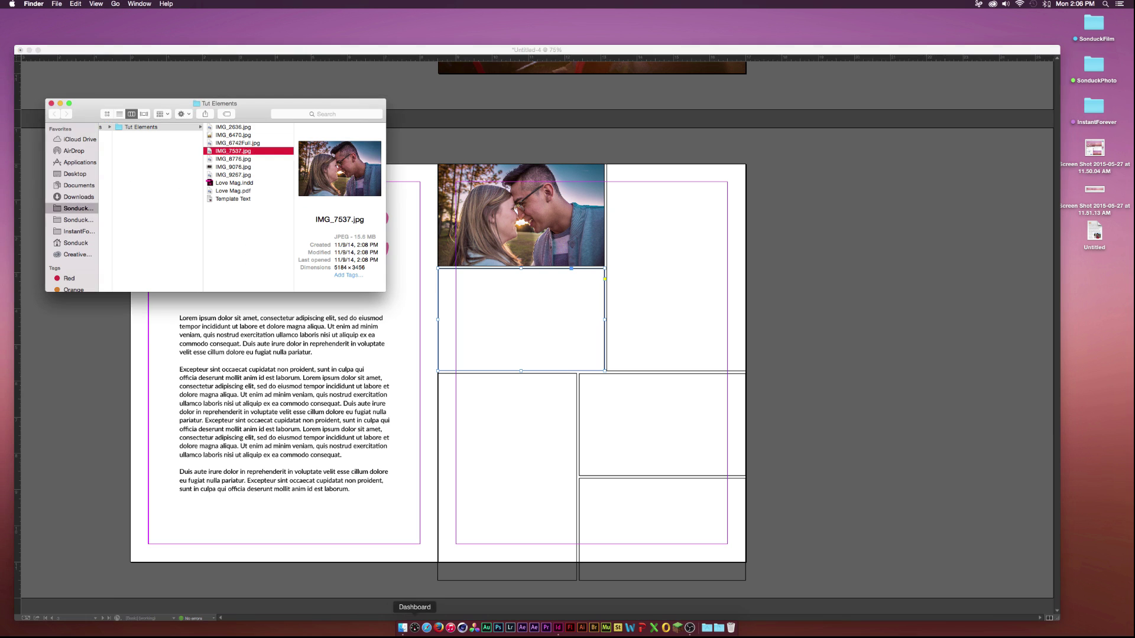
key("Up")
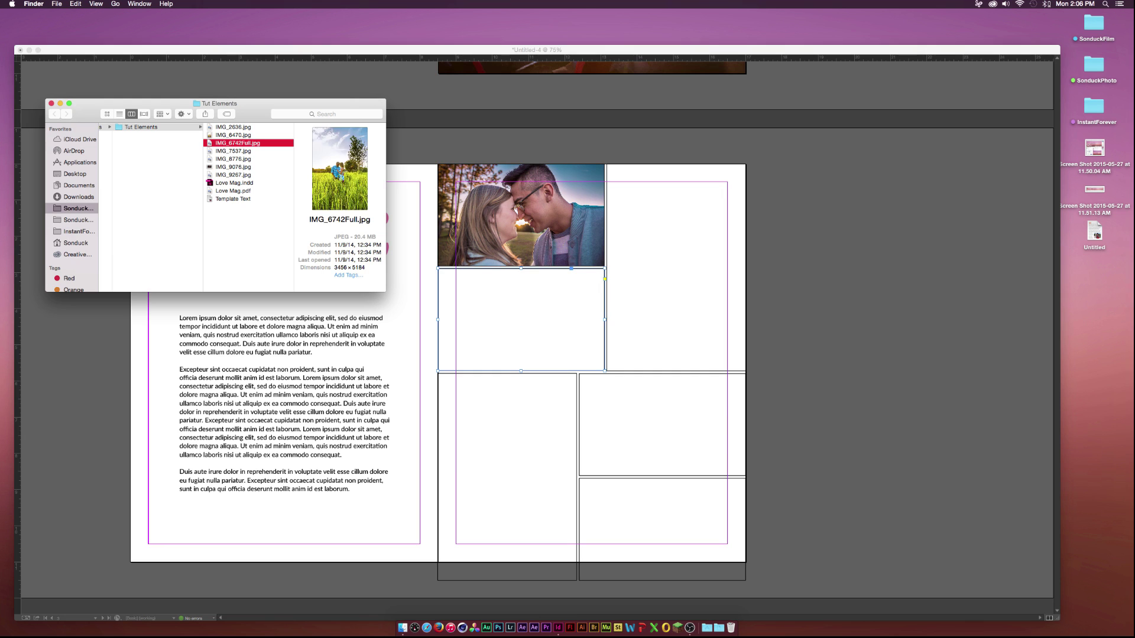
key("Up")
key("Up")
left_click(232, 167)
left_click_drag(233, 159, 532, 342)
left_click(454, 29)
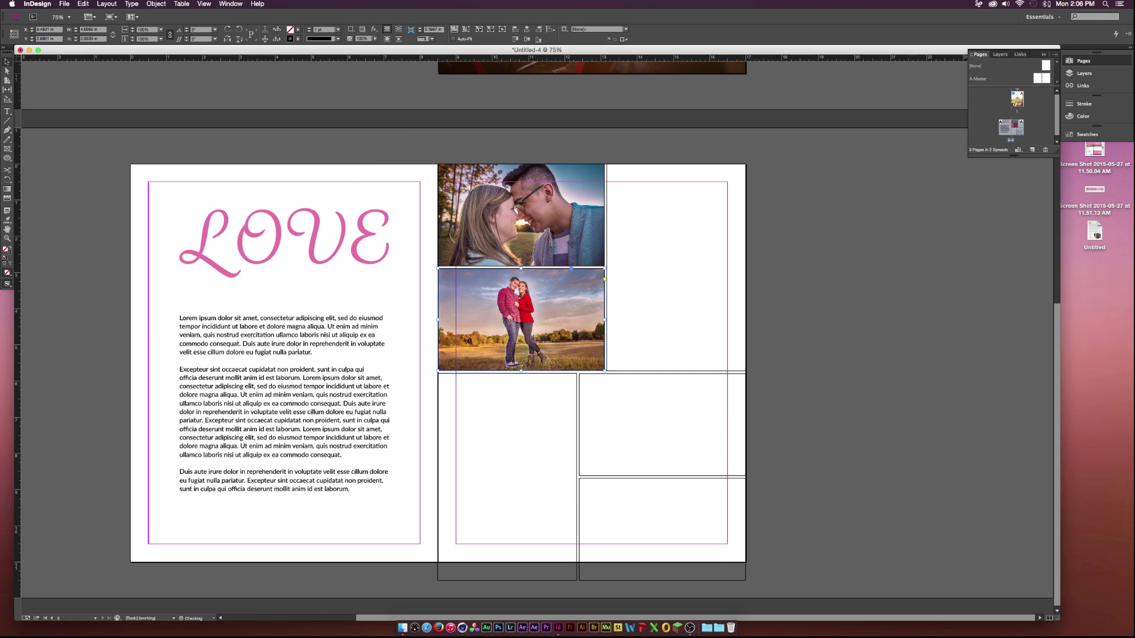
Step: Place IMG_9267.jpg into the tall frame beside the two stacked photos on the upper half, scaled to fill it
left_click(645, 258)
left_click(402, 628)
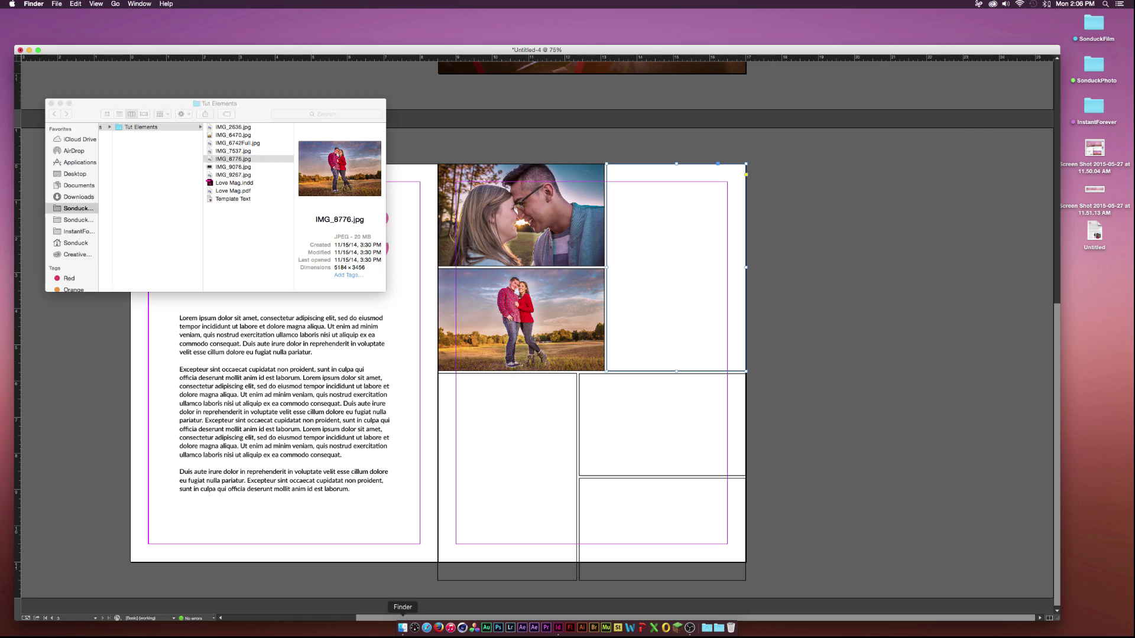
left_click_drag(233, 174, 676, 266)
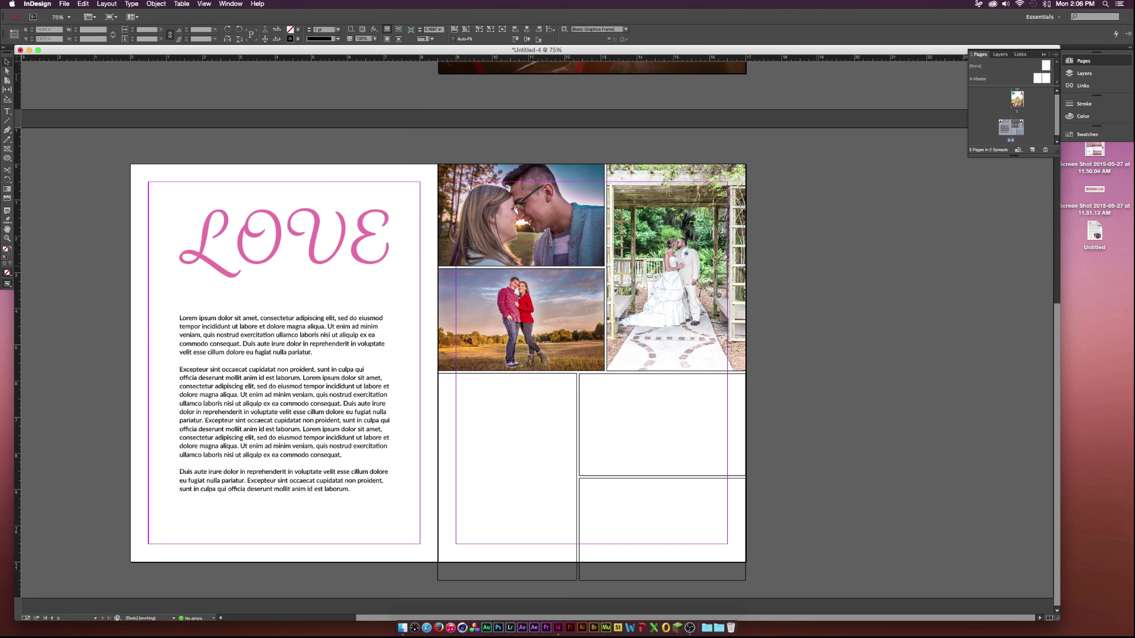
Step: Place IMG_9076.jpg into the upper of the two stacked frames in the lower half and fill the frame proportionally
left_click(615, 476)
left_click(403, 627)
left_click(233, 159)
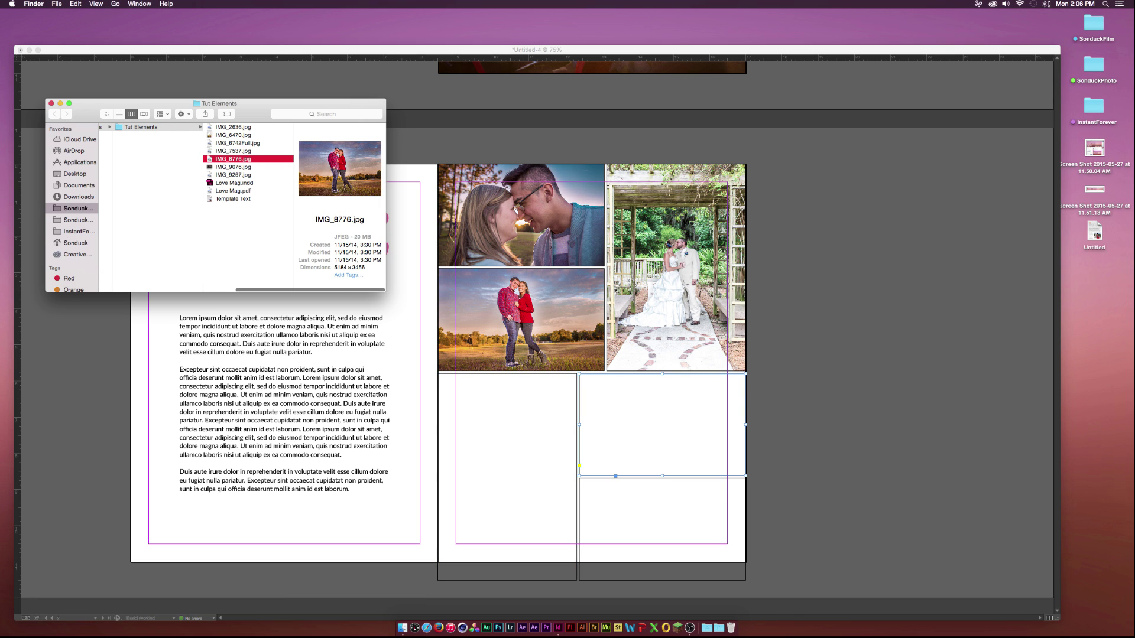
key("Up")
key("Down")
key("Down")
left_click_drag(233, 167, 650, 413)
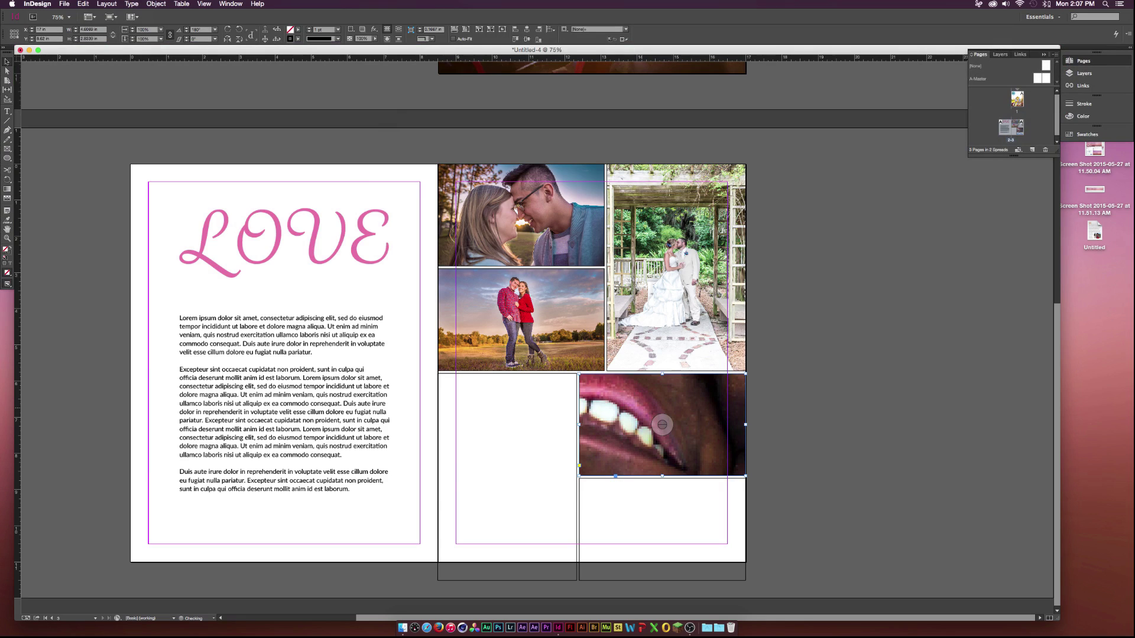
left_click(455, 29)
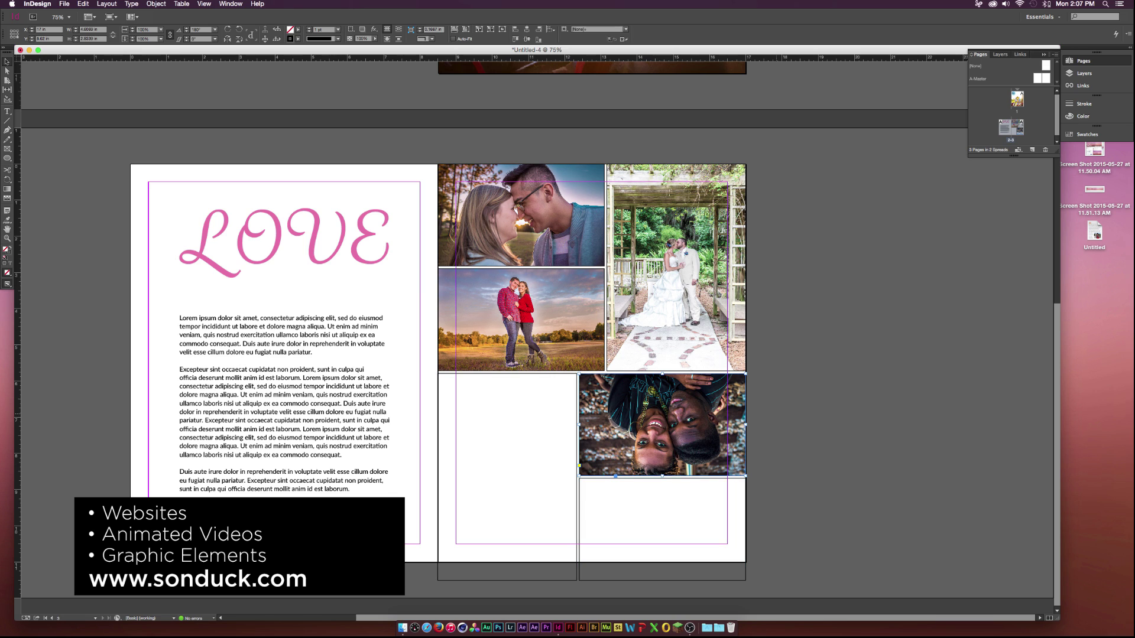
Step: Rotate the upside-down IMG_9076.jpg picture within its frame so the couple stands upright
left_click(662, 424)
left_click_drag(576, 364, 747, 484)
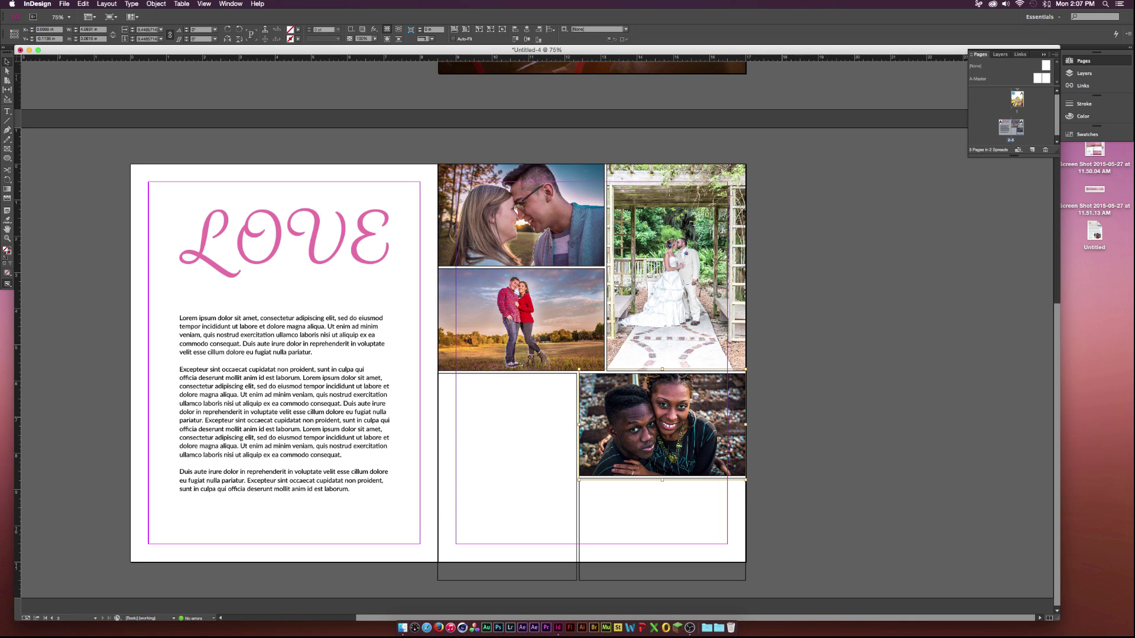
Step: Place IMG_2636.jpg into the lowest stacked frame and fit the wedding party picture upright so it fills the frame
left_click(694, 479)
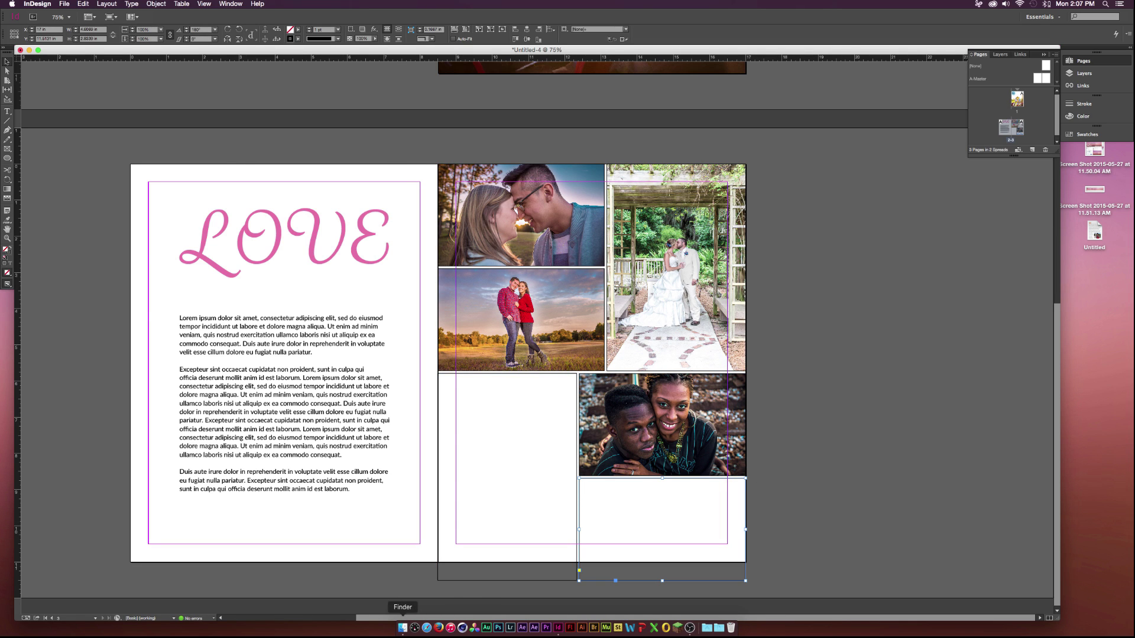
left_click(403, 628)
key("Down")
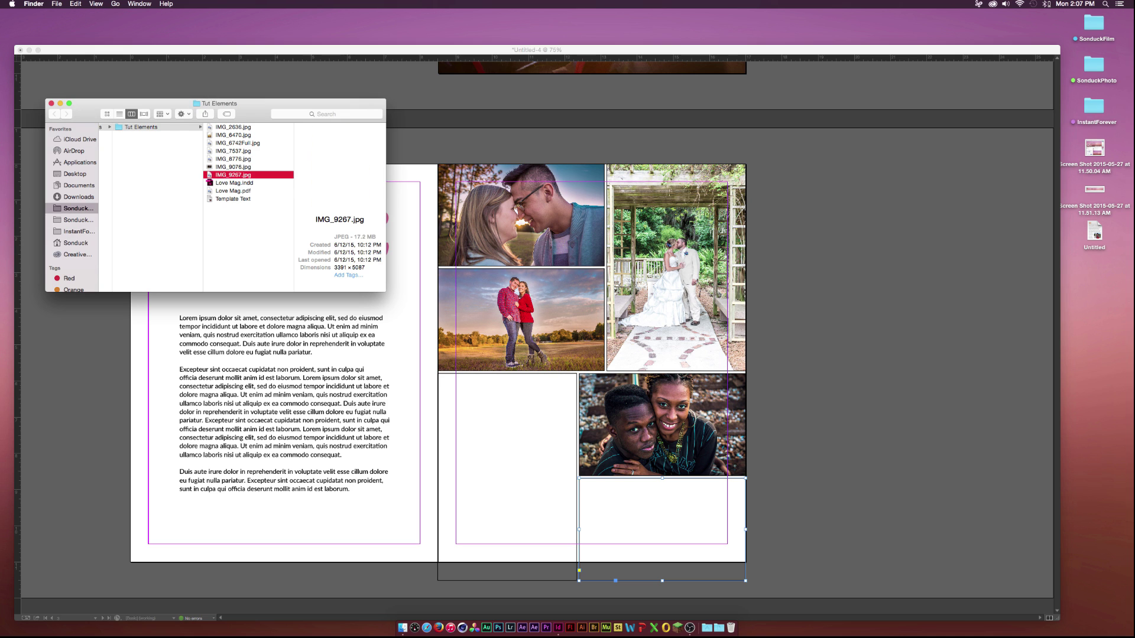
key("Up")
key("Up")
key("Up")
key("Up")
key("Up")
key("Up")
key("super+Tab")
left_click_drag(684, 535, 680, 530)
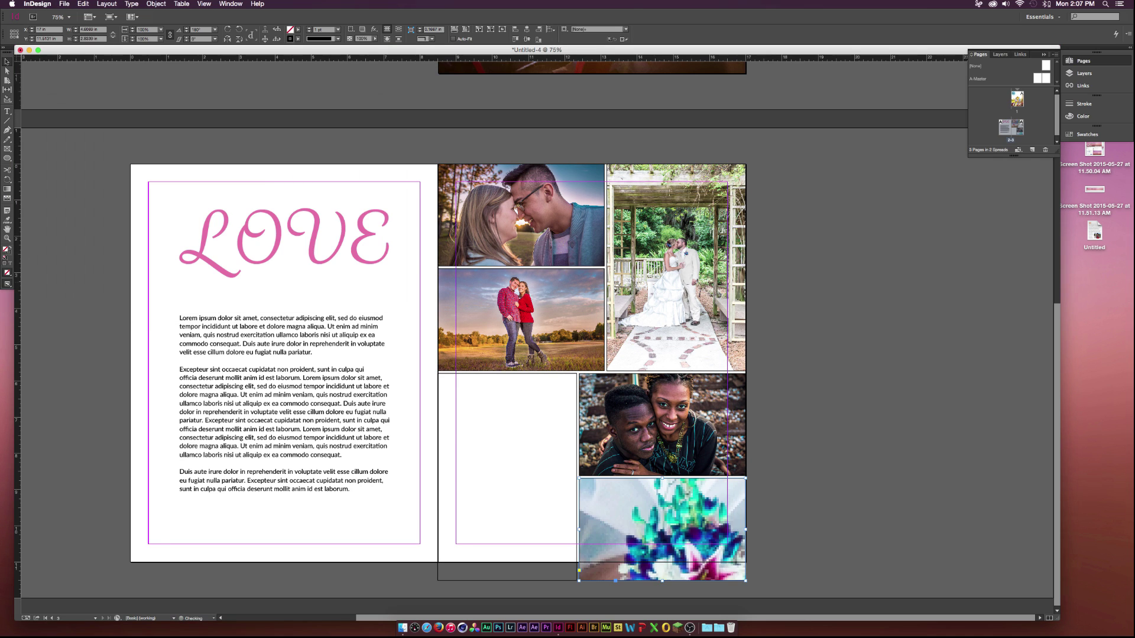
left_click_drag(576, 475, 784, 596)
Step: Place IMG_6742Full.jpg into the tall spine-side frame in the lower half, upright and filling the frame
left_click(576, 529)
key("super+Tab")
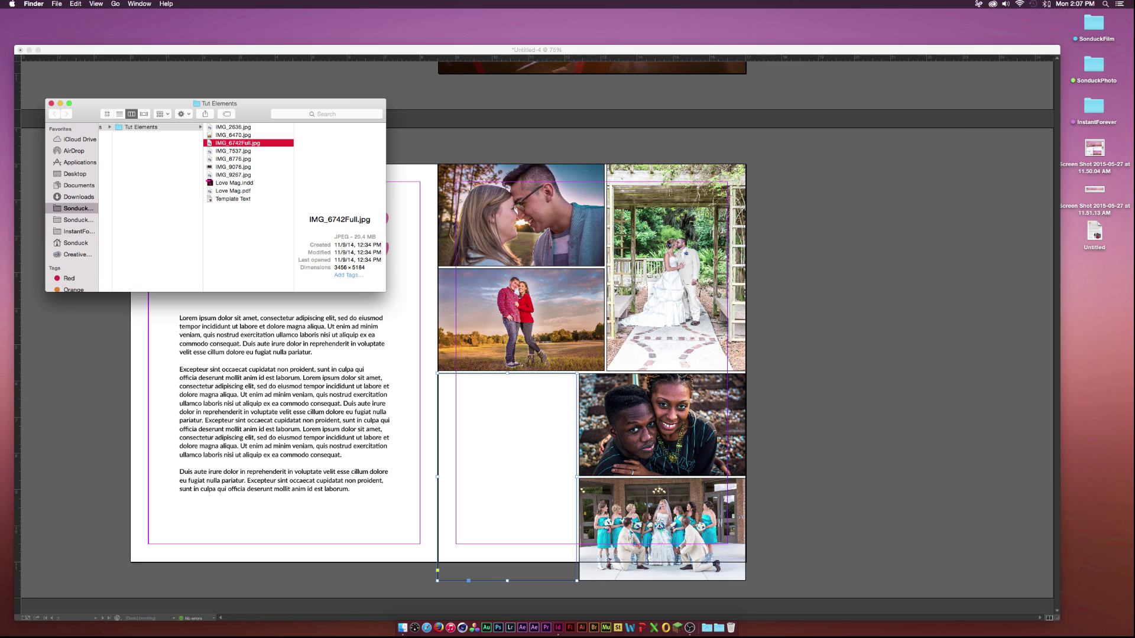
key("Down")
key("Down")
left_click_drag(237, 143, 507, 476)
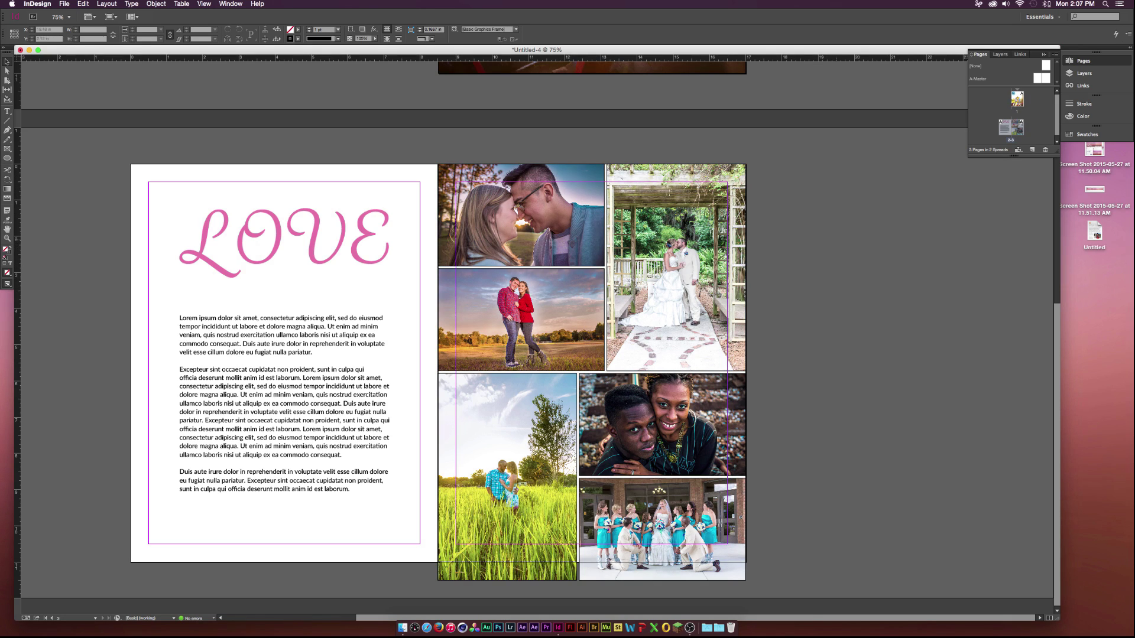
Step: Select all six photo frames on the right page and set their stroke colour to None
left_click_drag(849, 197, 491, 580)
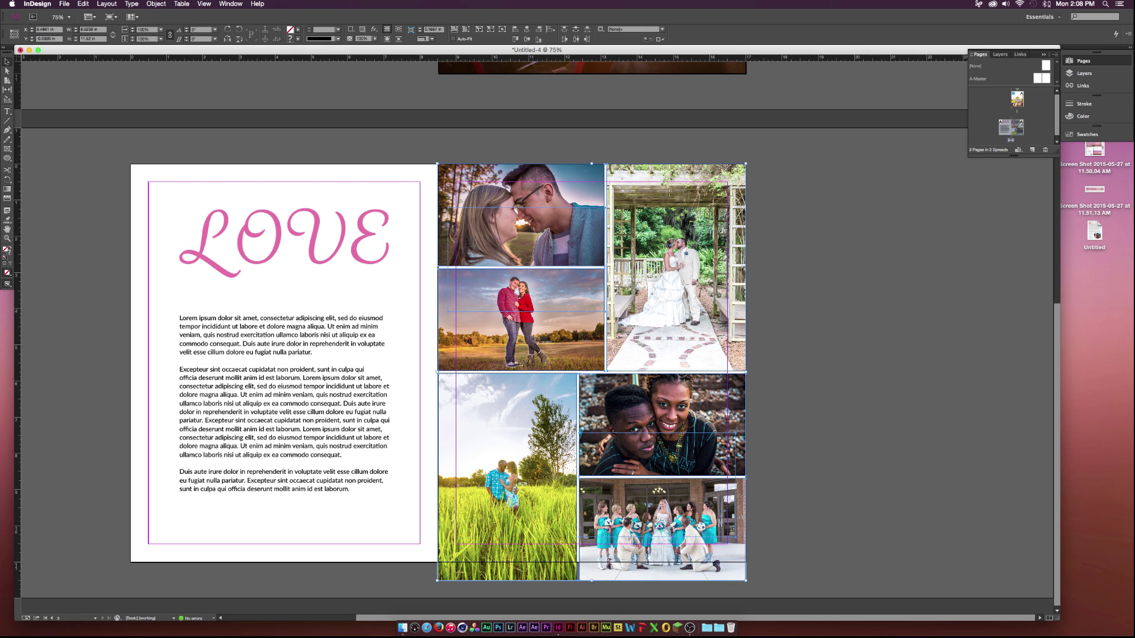
left_click(298, 29)
left_click(298, 29)
left_click(298, 38)
left_click(229, 57)
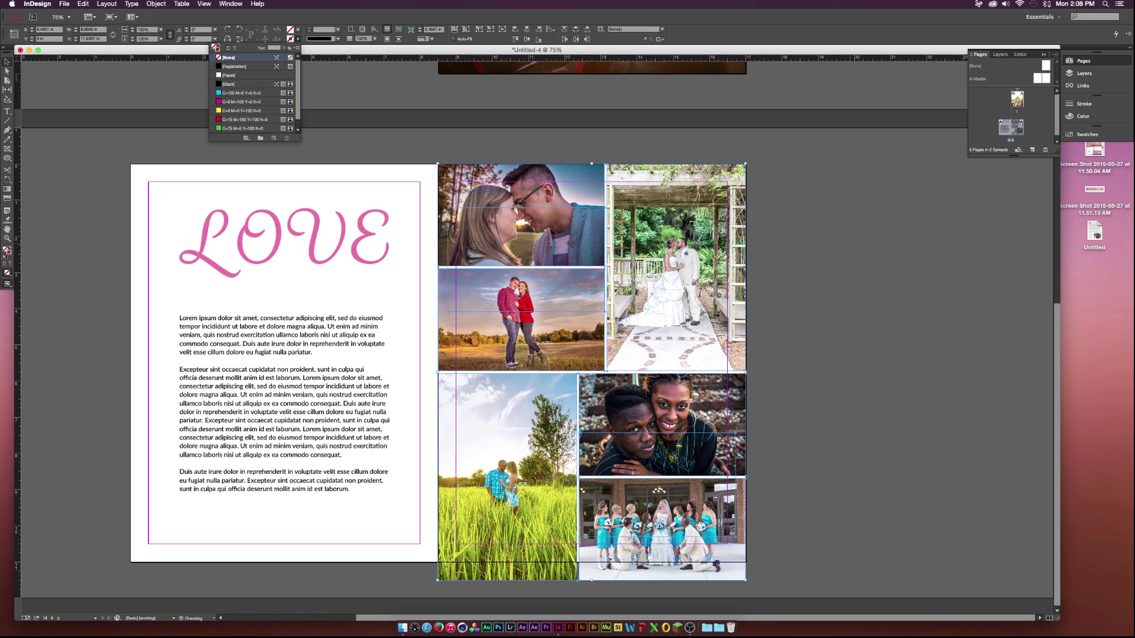
left_click(846, 281)
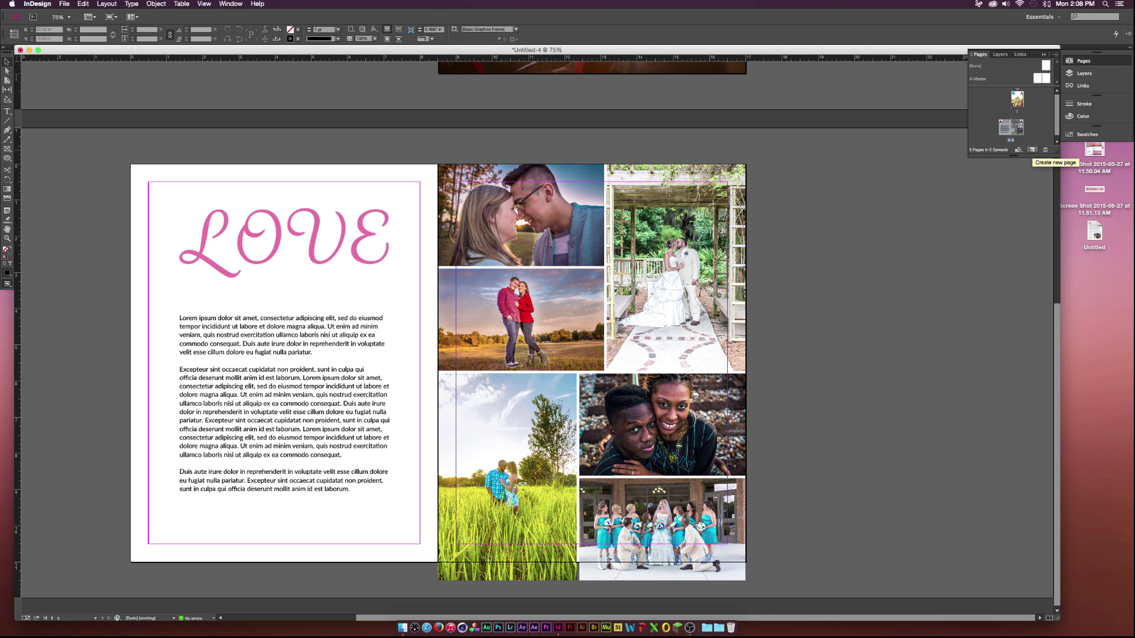
Step: Add two new pages after the photo-grid spread to form another blank spread
left_click(1032, 150)
left_click(1032, 150)
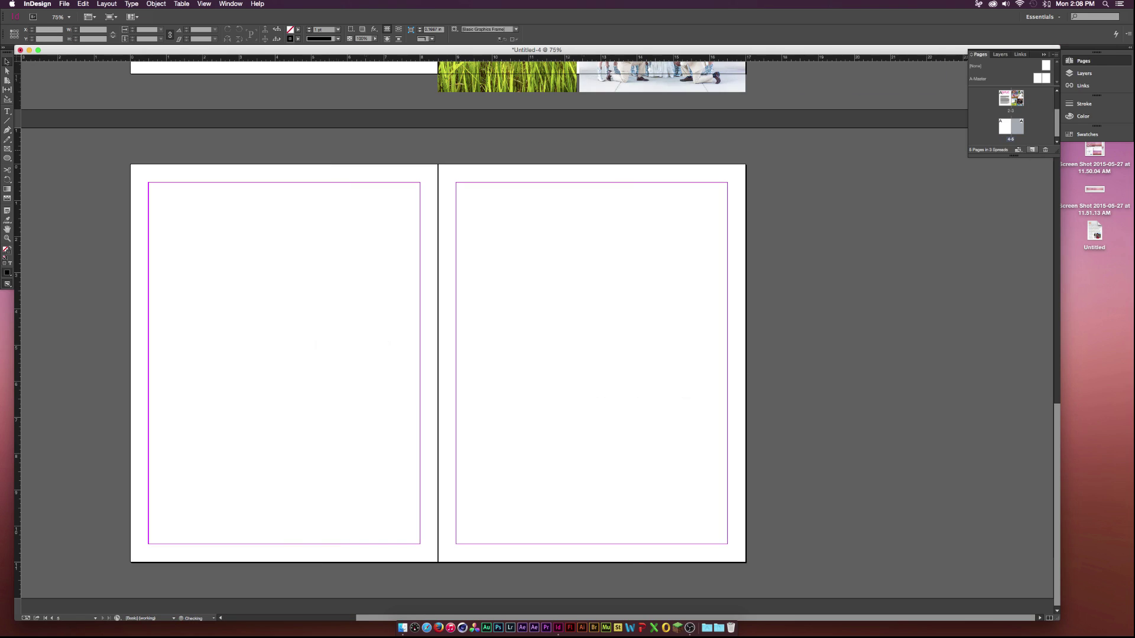
scroll(532, 319, "up", 5)
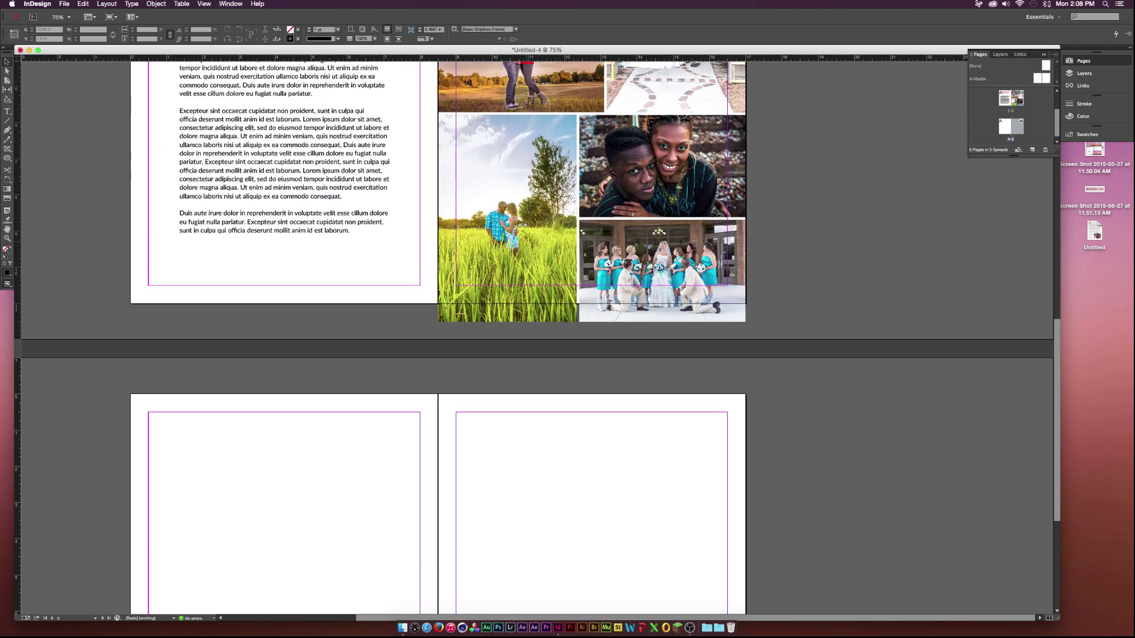
scroll(532, 319, "down", 3)
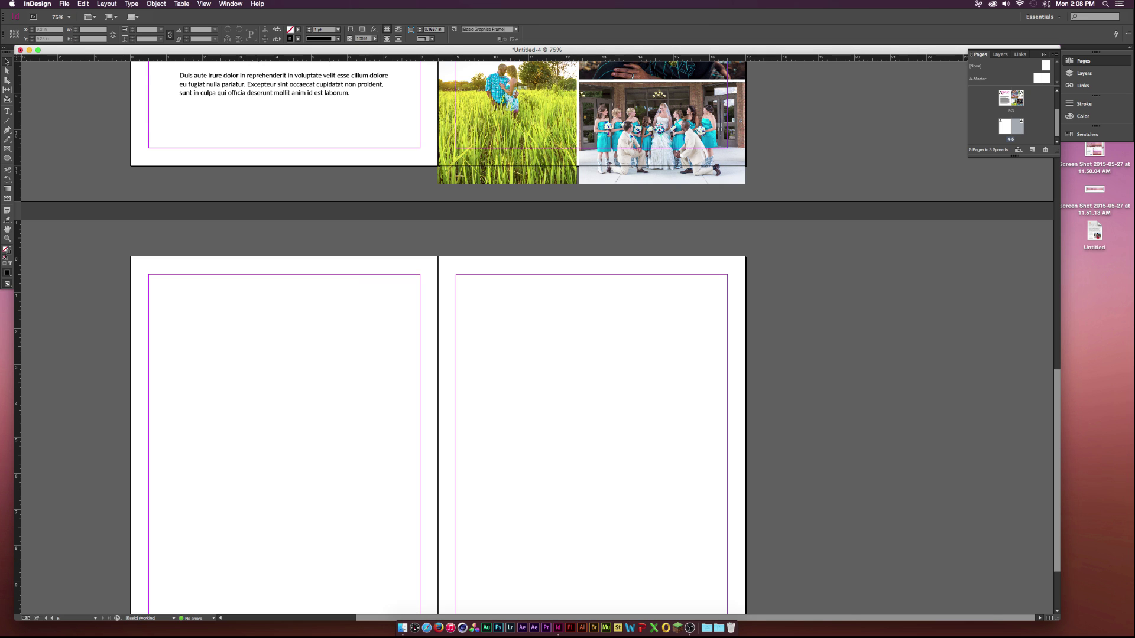
Step: Place Space Background 01.jpg across both pages of the new blank spread, starting at its upper outer corner
left_click(402, 627)
left_click(335, 259)
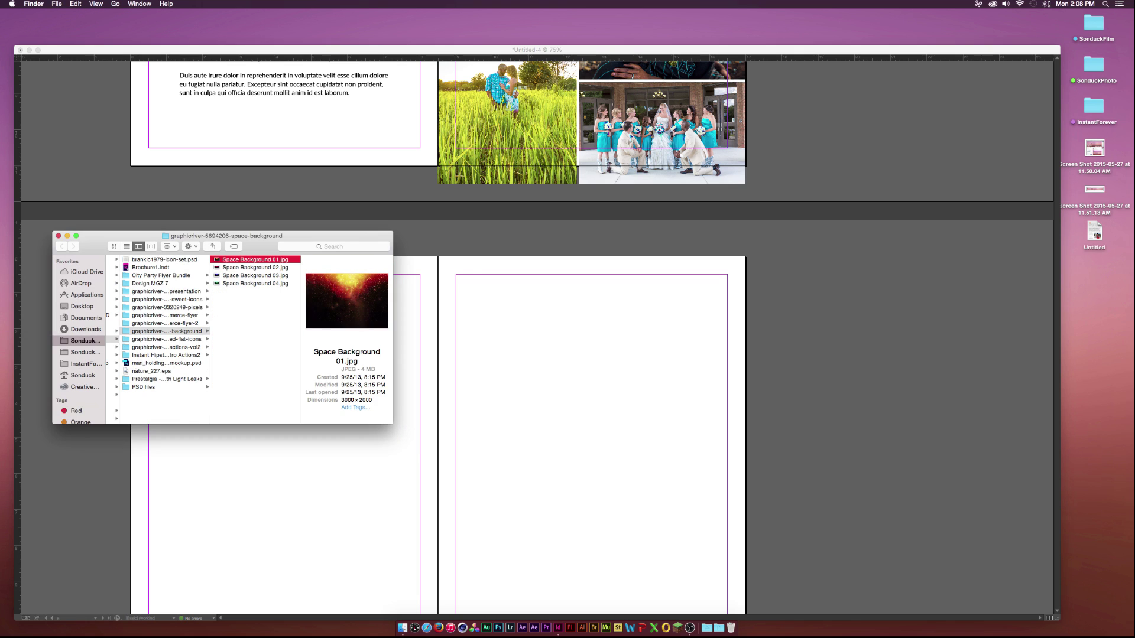
left_click_drag(255, 259, 142, 251)
scroll(139, 248, "down", 3)
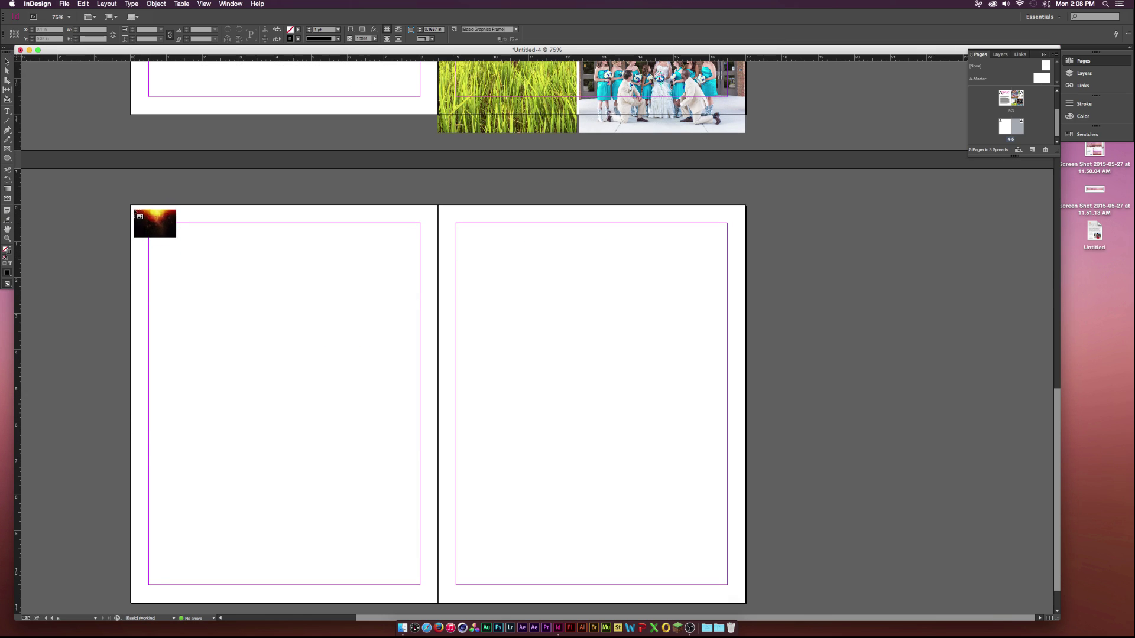
left_click_drag(132, 206, 746, 584)
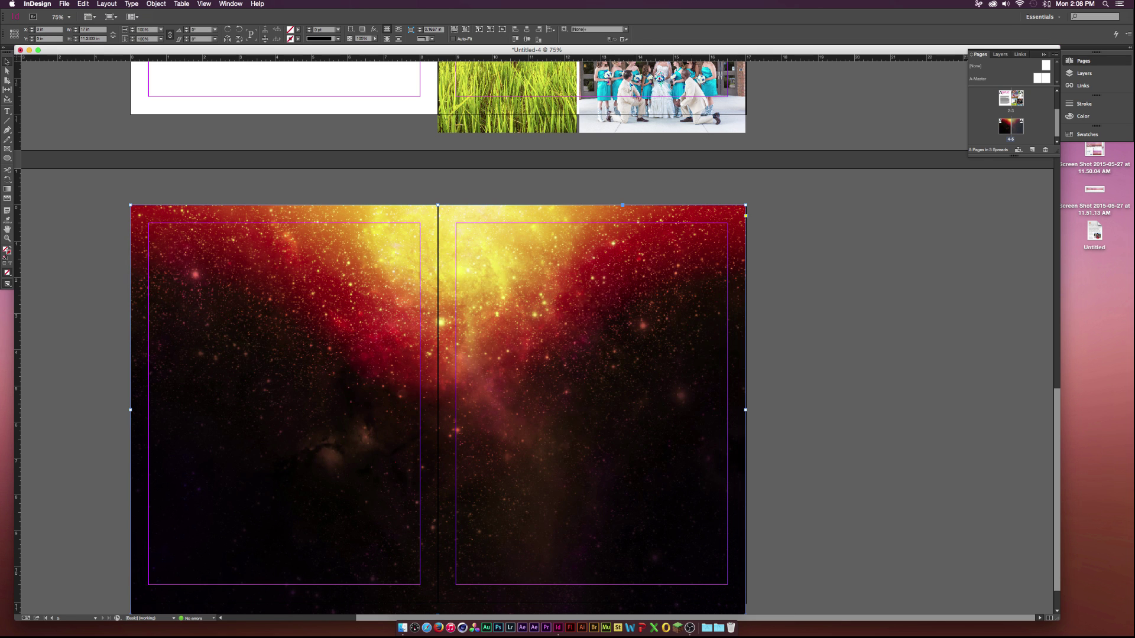
left_click(181, 163)
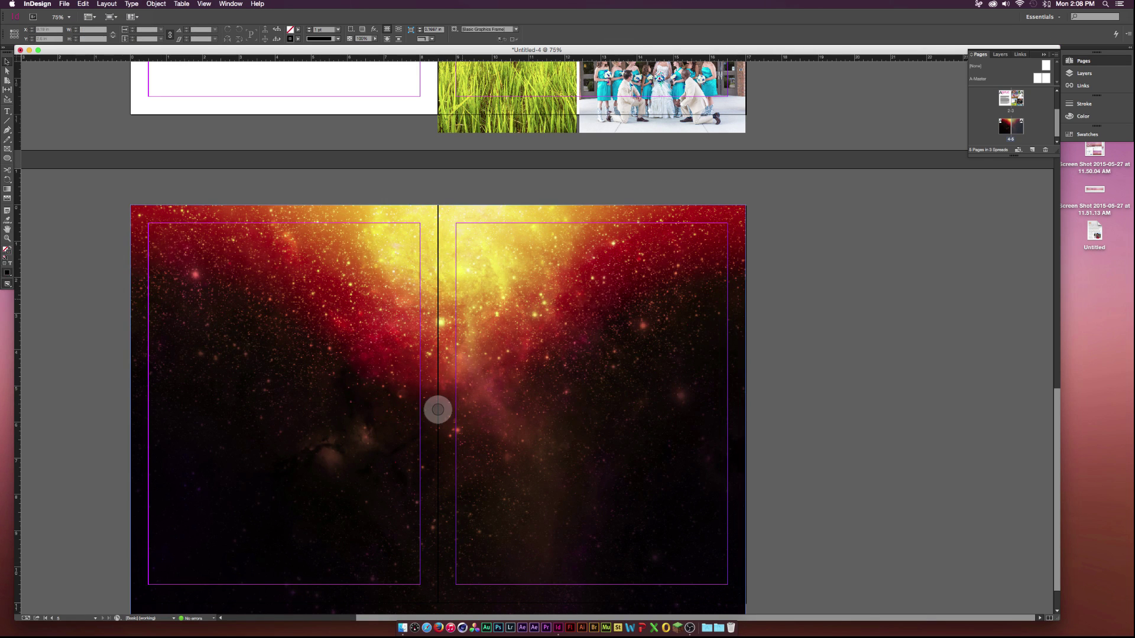
Step: Zoom out to 50% and review the cover, the photo-grid spread and the space-background spread
scroll(437, 410, "up", 10)
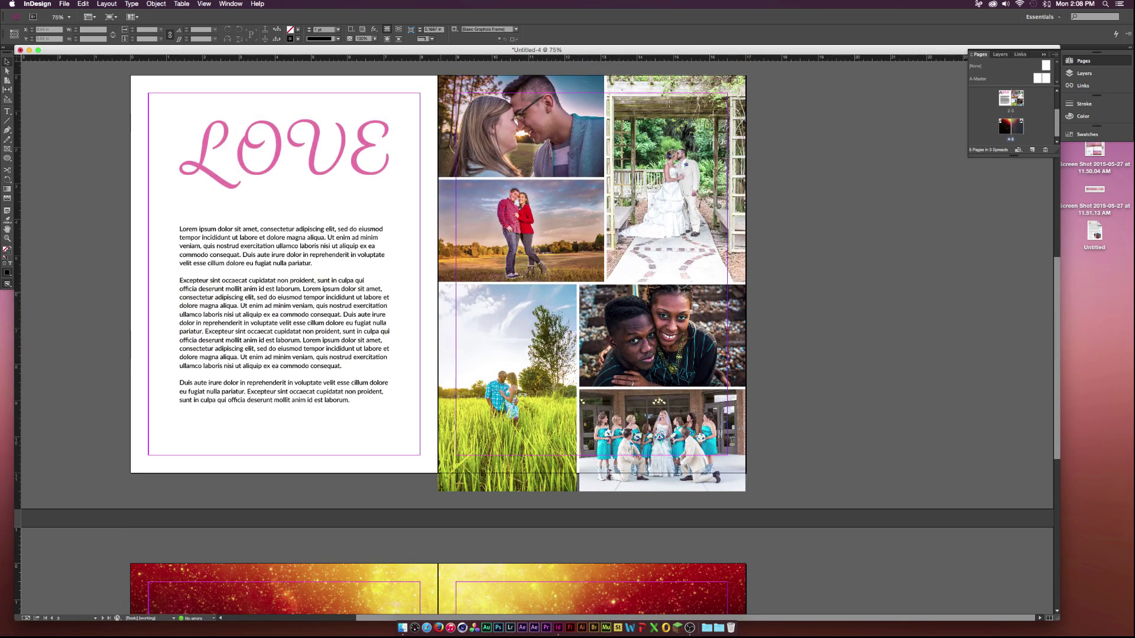
key("super+minus")
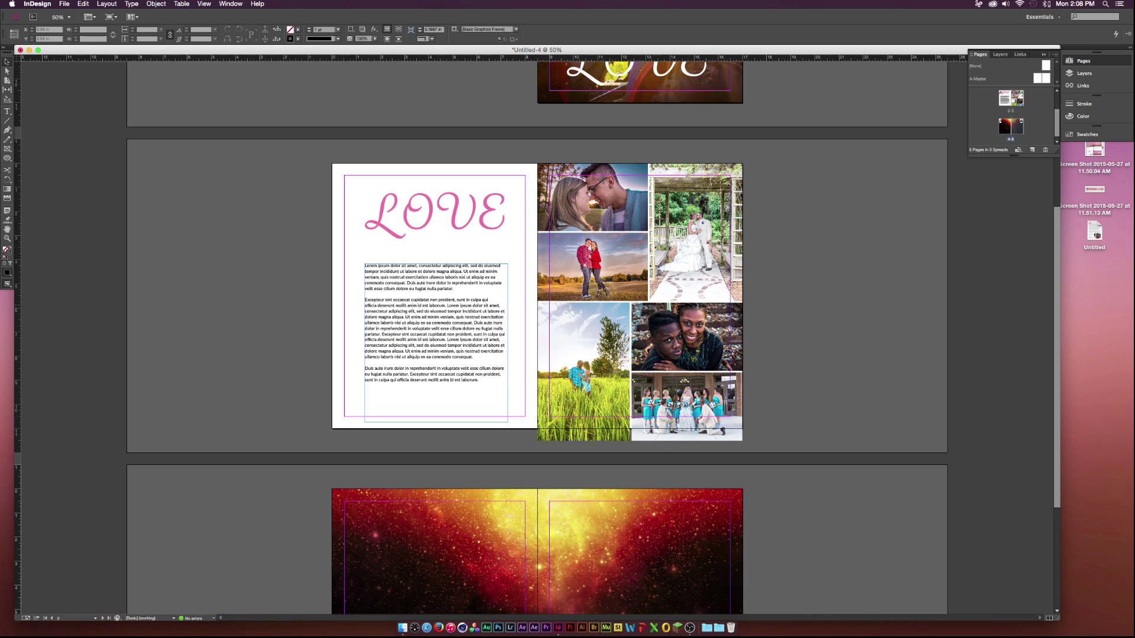
scroll(537, 336, "up", 7)
scroll(537, 336, "down", 10)
scroll(538, 337, "up", 8)
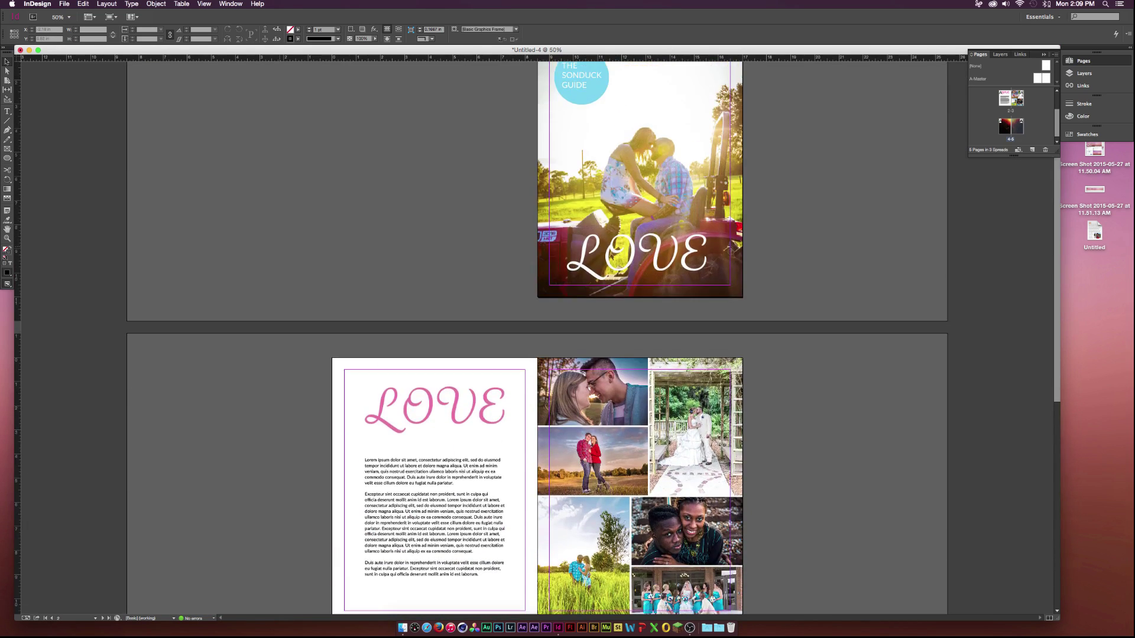
scroll(537, 337, "down", 10)
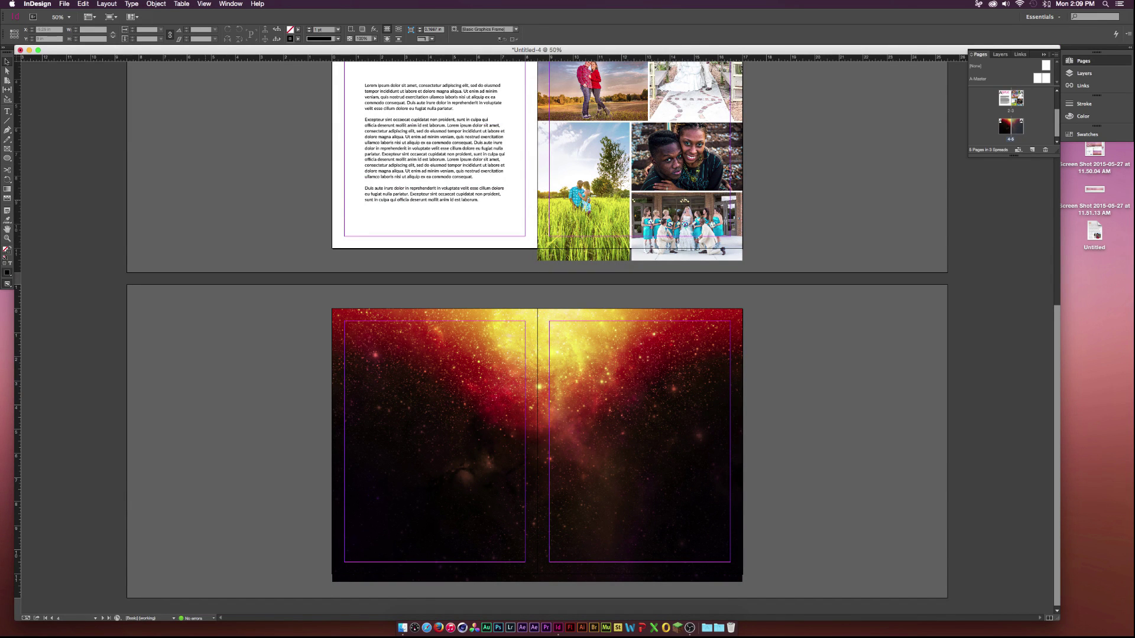
Step: Export the whole magazine as a PDF named Awesome Mag using the High Quality Print preset
scroll(537, 337, "up", 4)
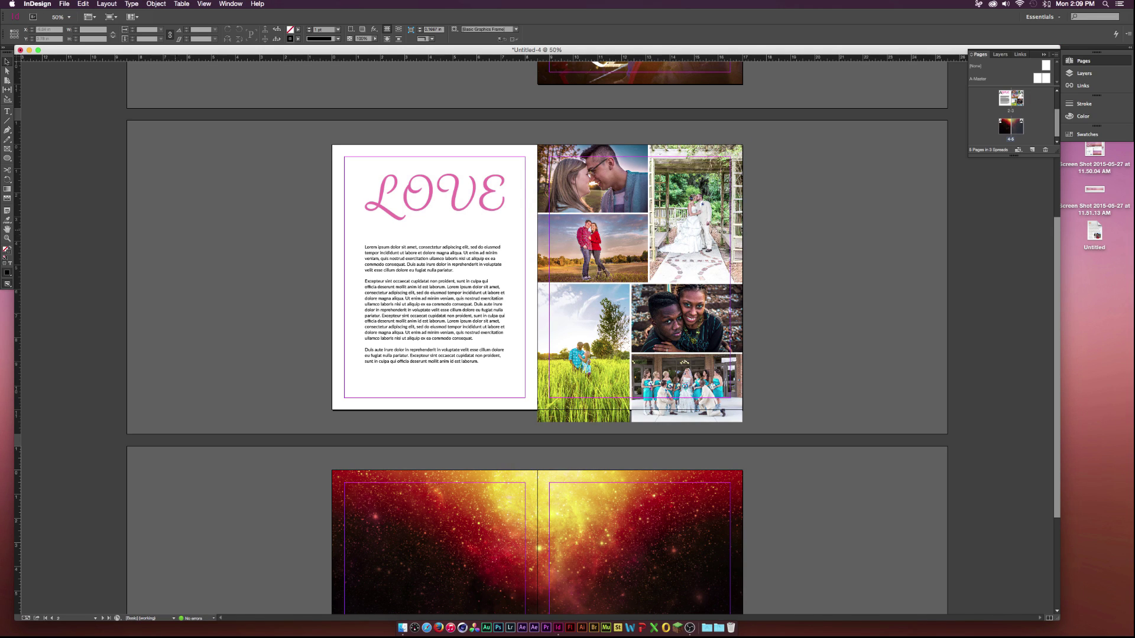
left_click(64, 4)
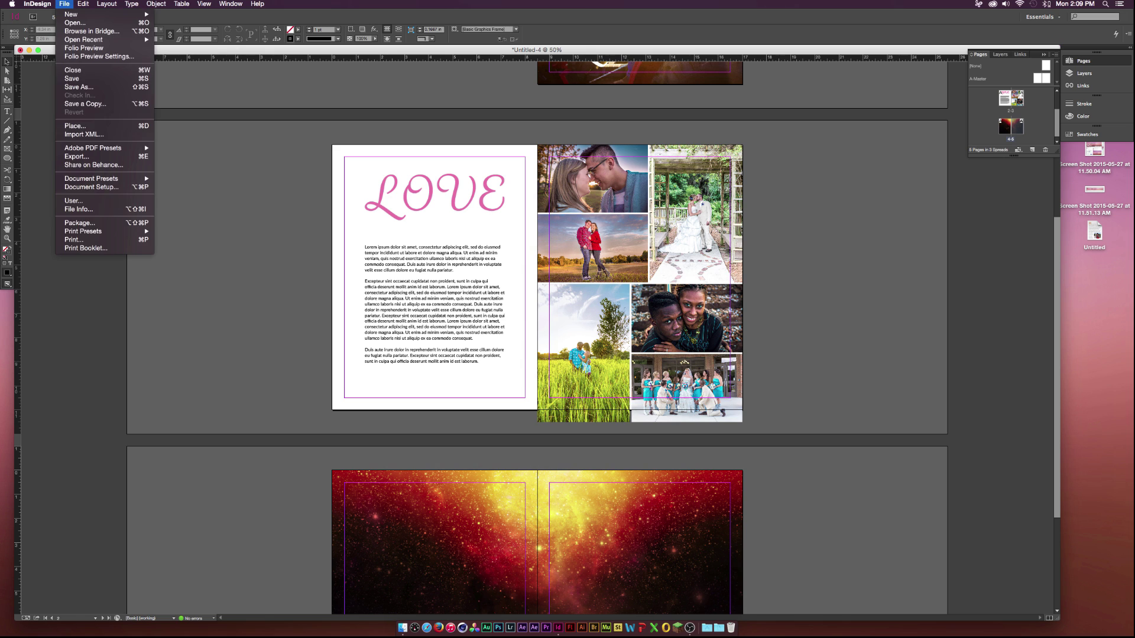
mouse_move(95, 148)
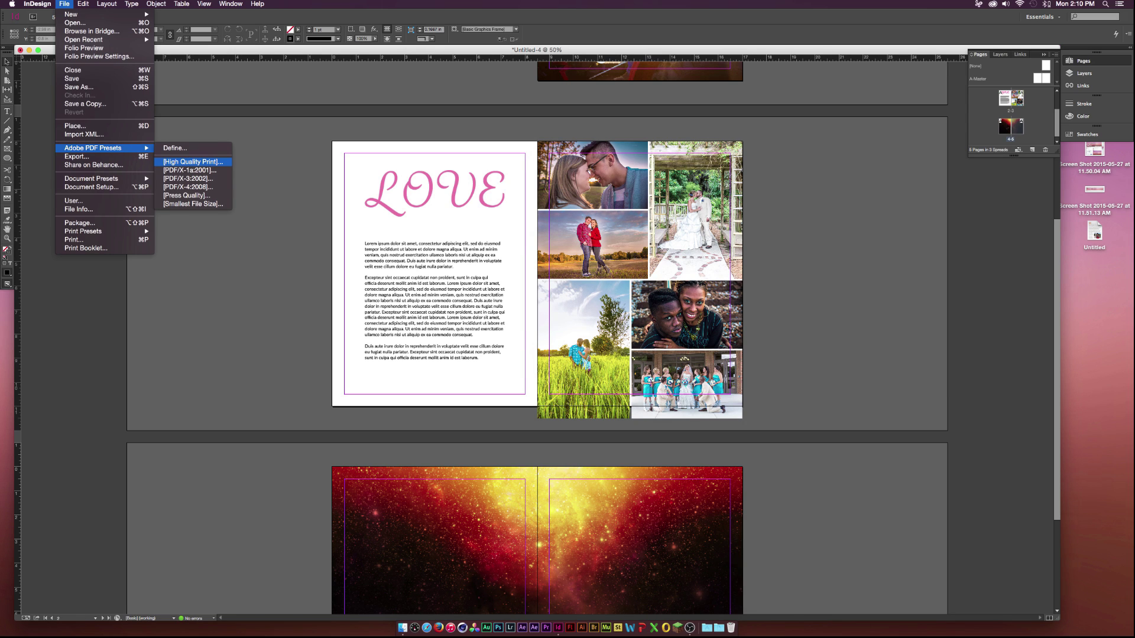
left_click(192, 161)
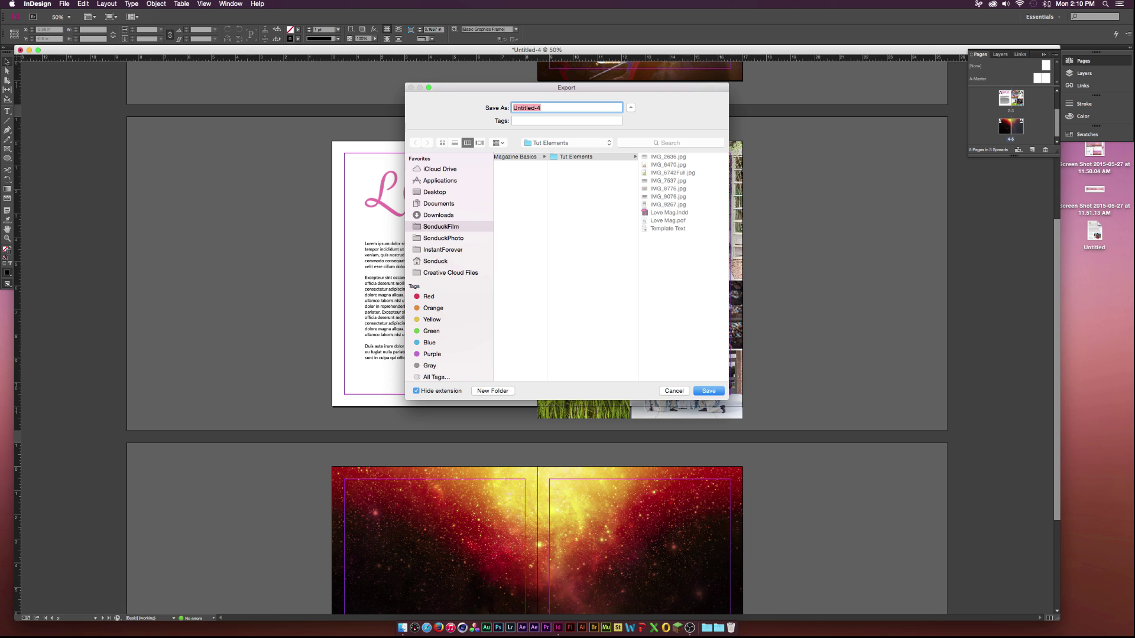
type("Awesome Mag")
key("Return")
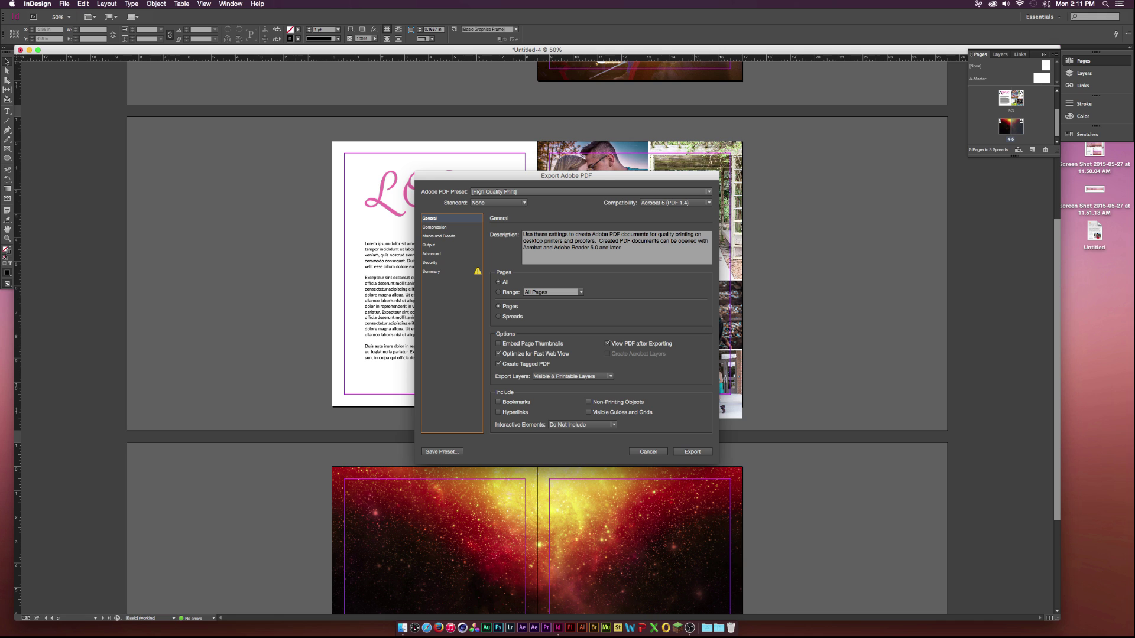
key("Return")
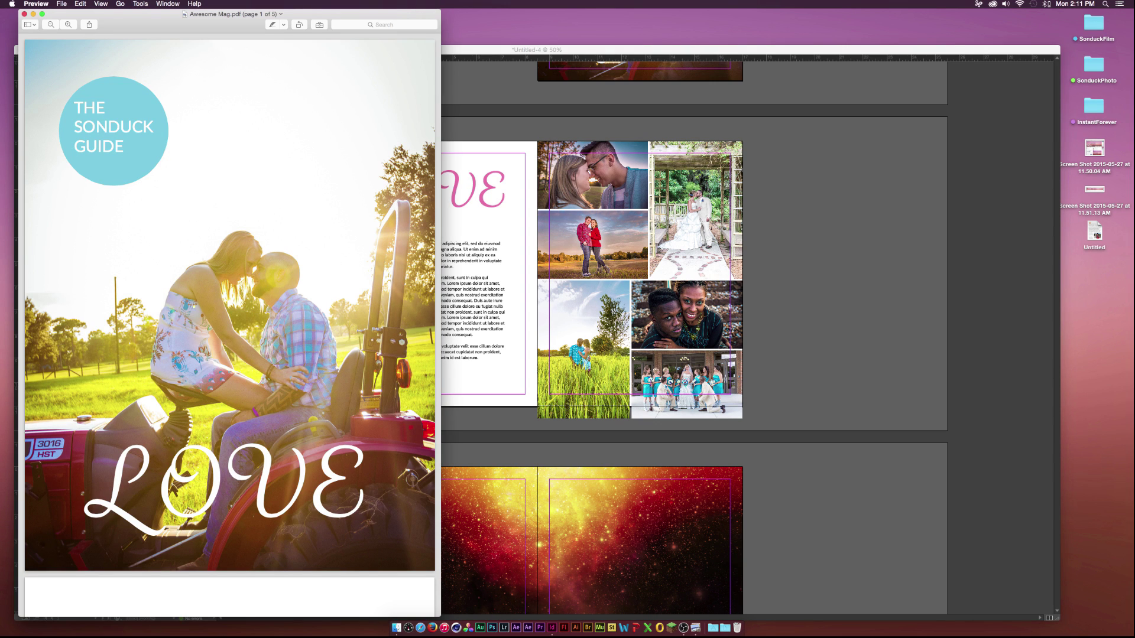
Step: Set the exported Awesome Mag PDF in Preview to two-page view and enlarge the window to fit the photo-grid spread
left_click(29, 24)
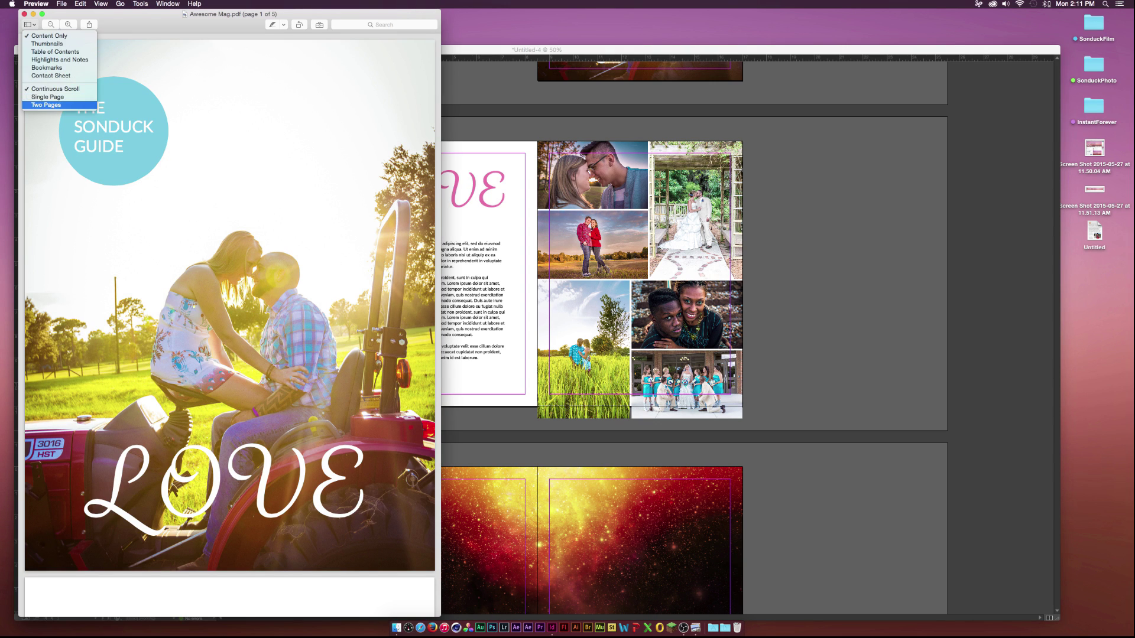
left_click(59, 105)
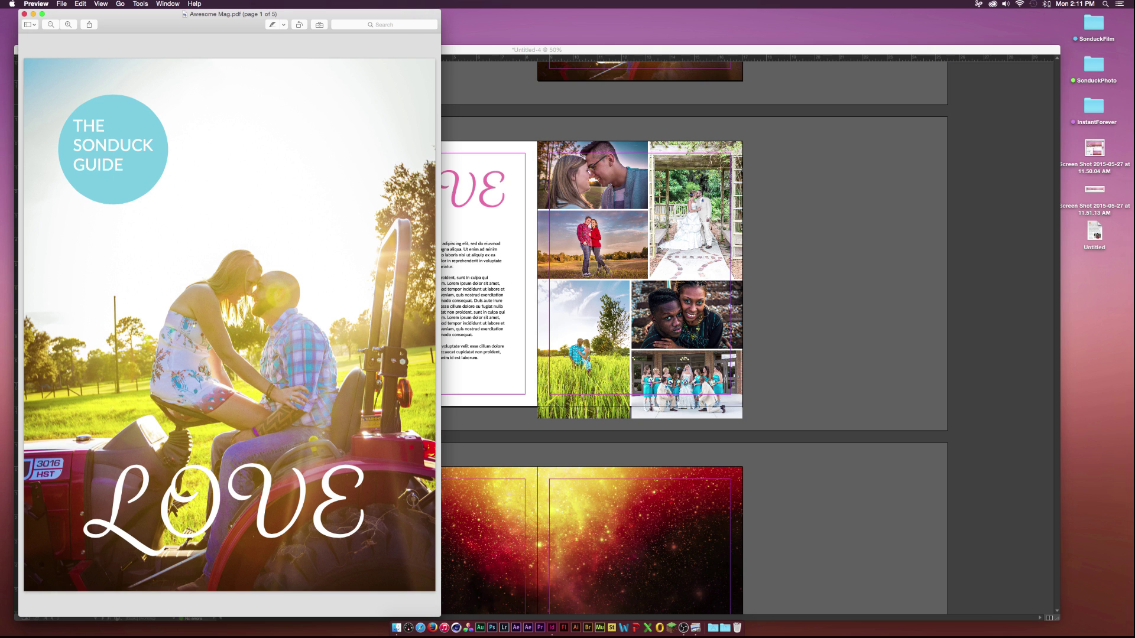
left_click_drag(440, 615, 1100, 595)
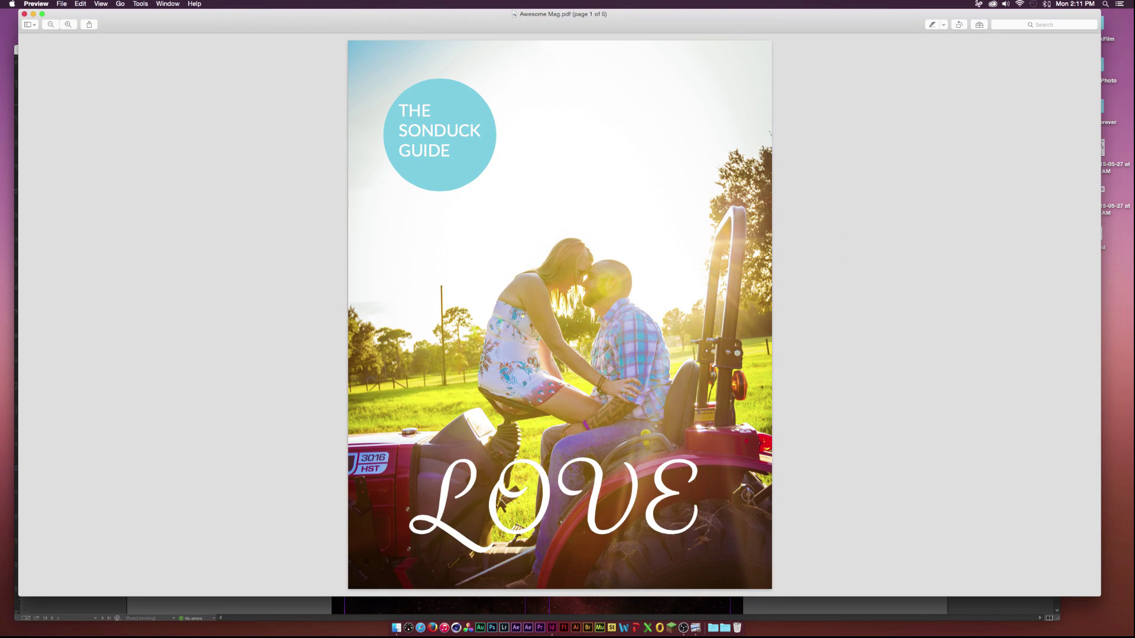
key("Down")
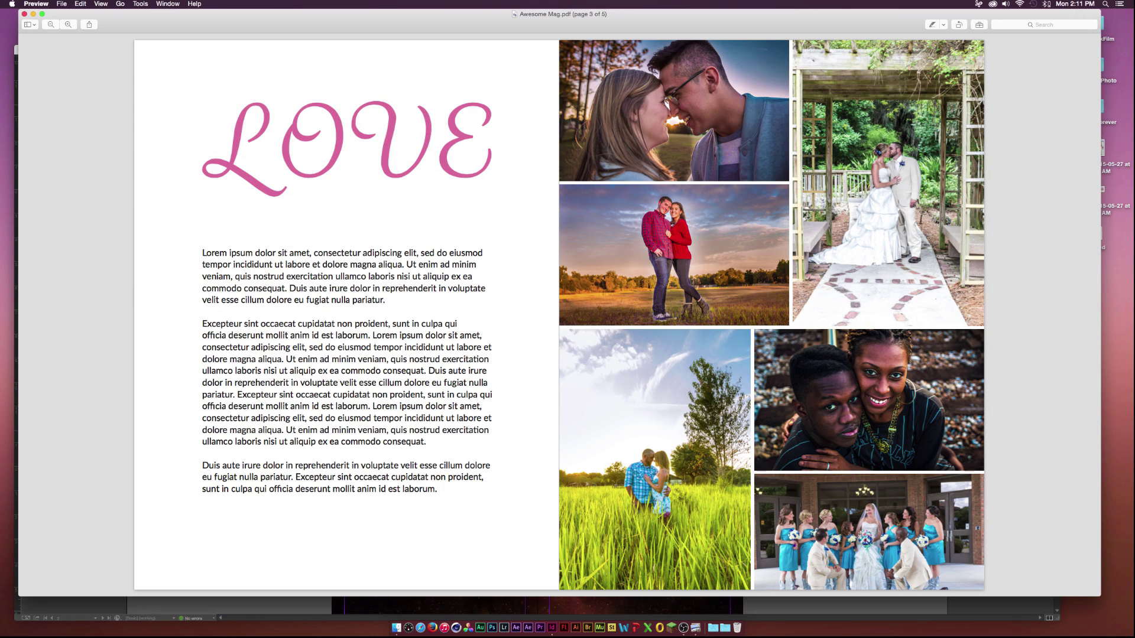
Step: Examine the title-and-text page and the photo-grid page of the PDF individually in single-page view
key("Left")
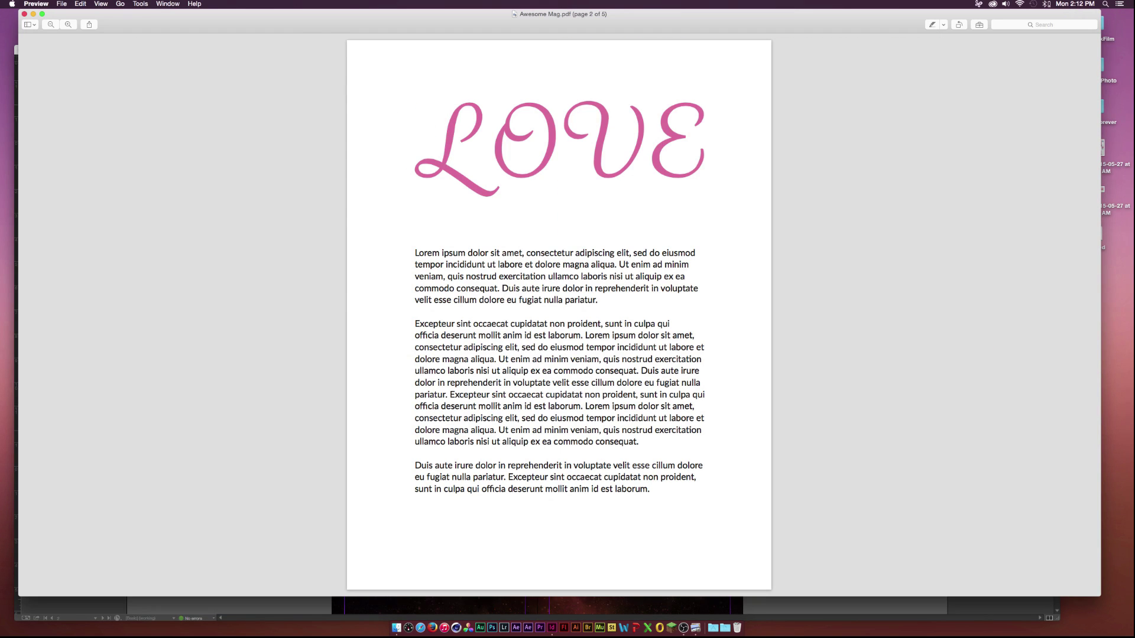
key("Left")
key("Right")
key("Right")
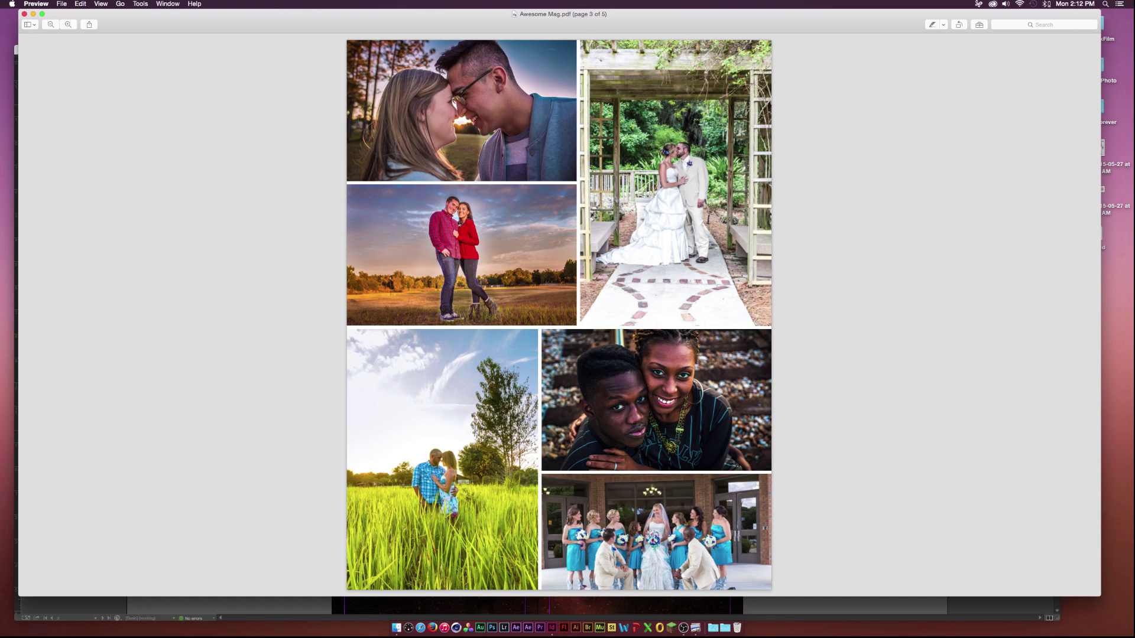
Step: Return the PDF to two-page view and review the cover, the photo-grid spread and the space-background spread
left_click(31, 24)
left_click(42, 101)
key("Right")
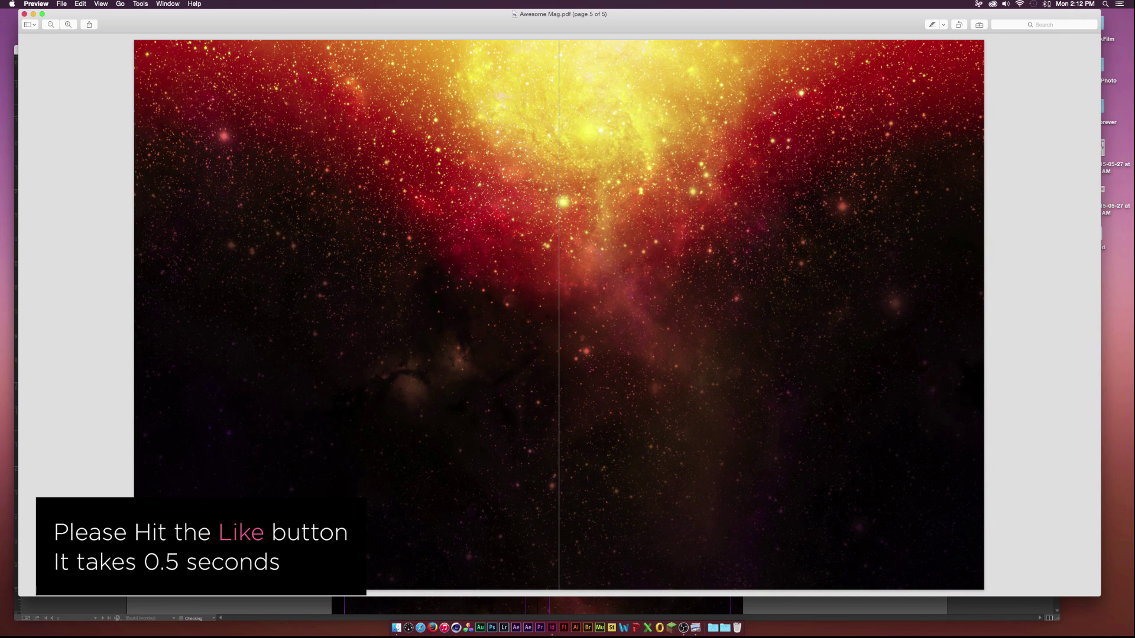
key("Left")
key("Left")
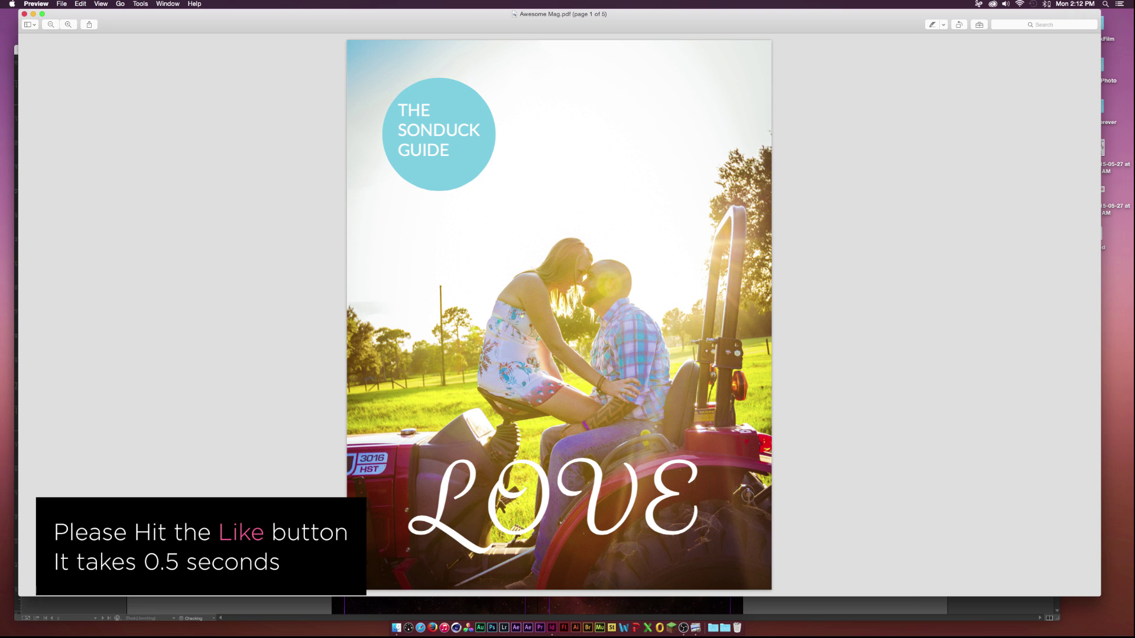
key("Right")
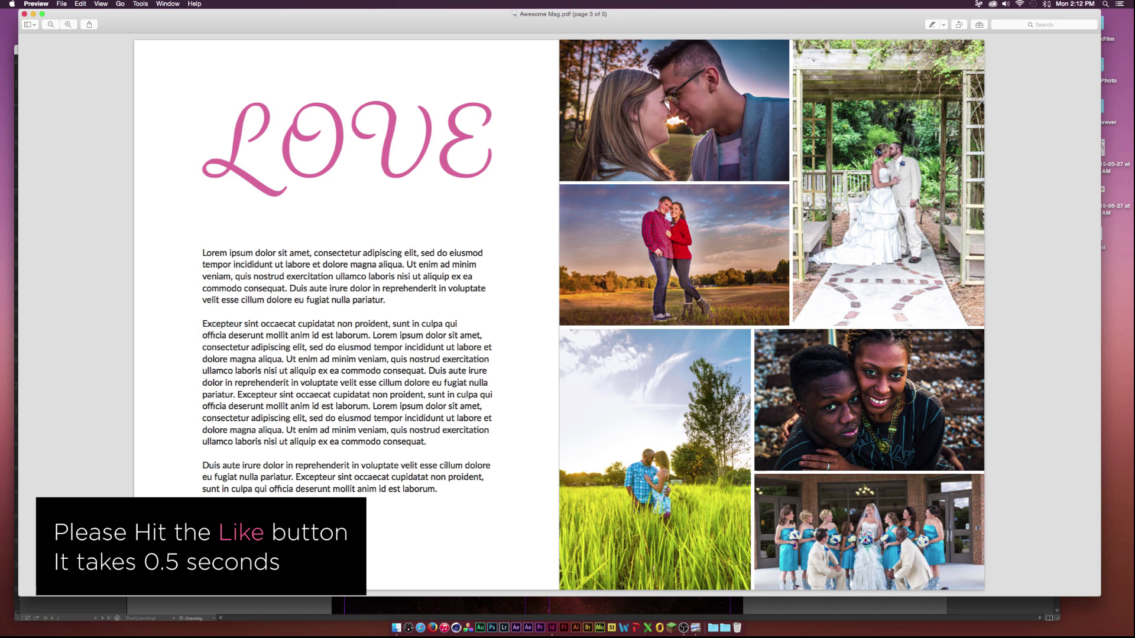
key("Right")
key("Right")
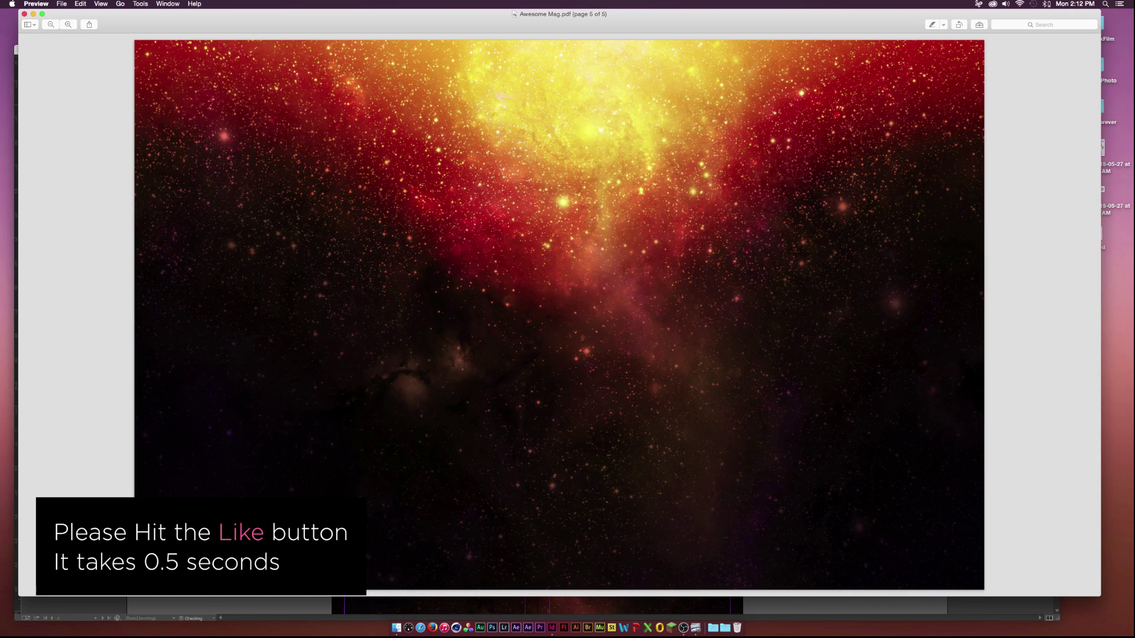